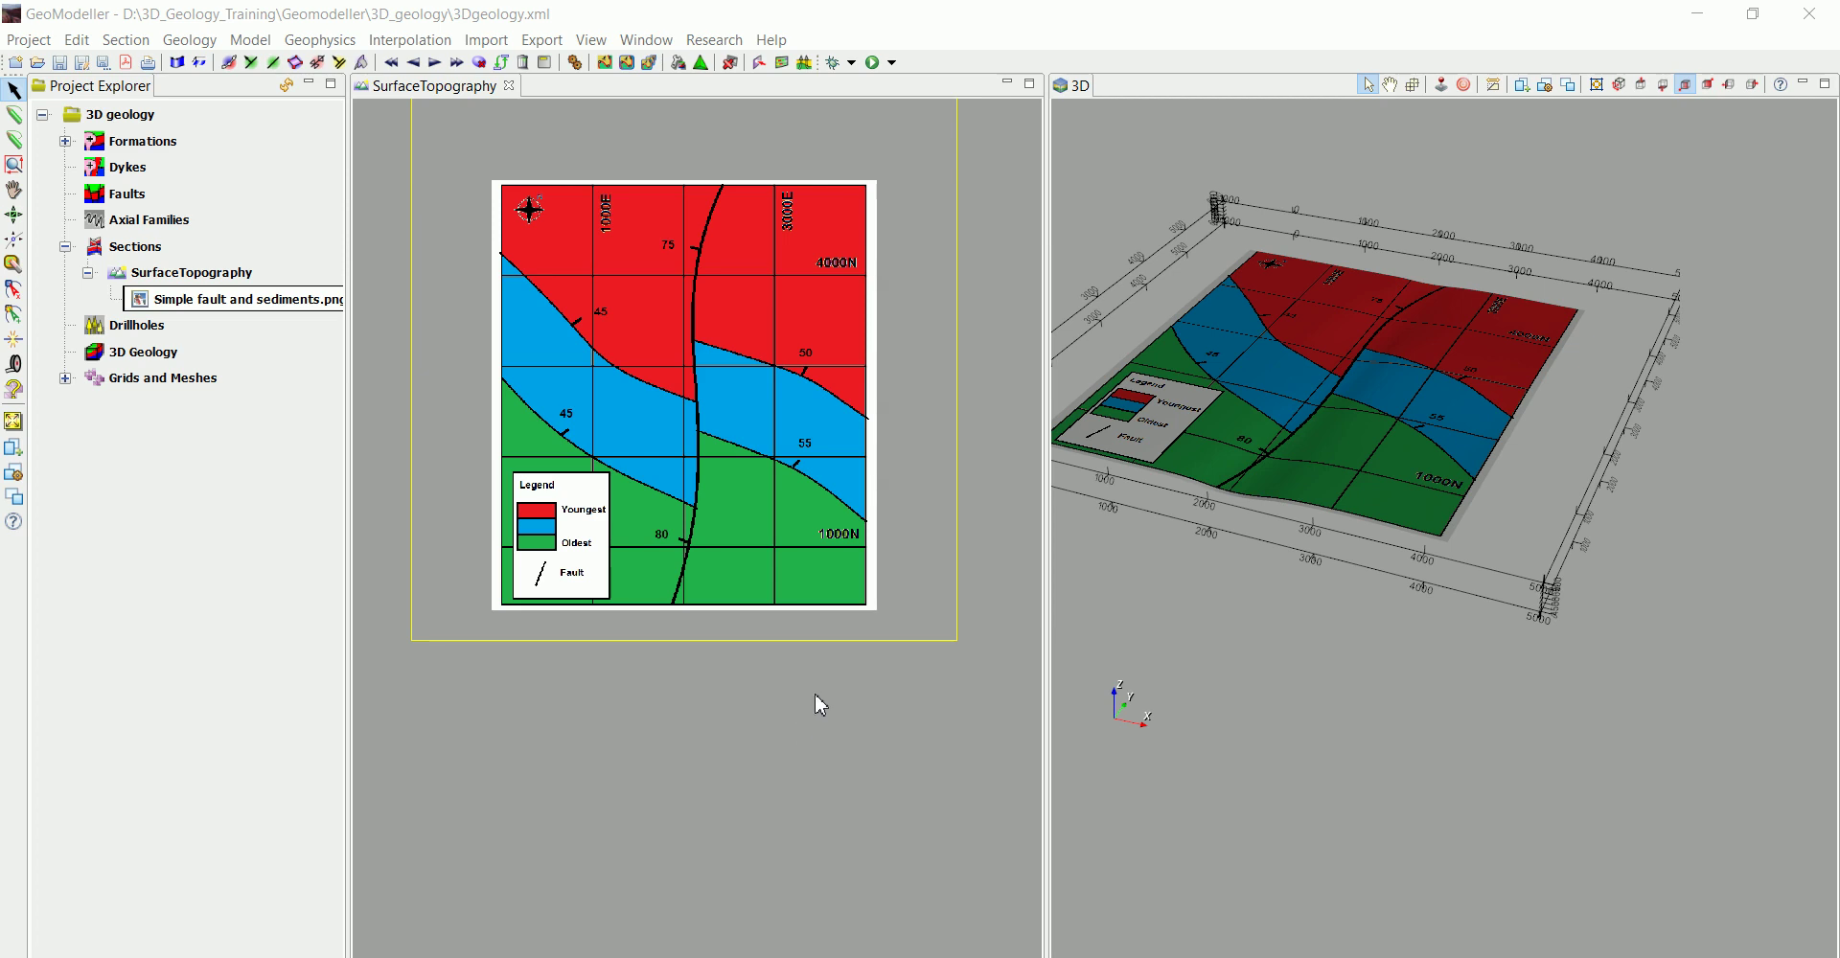
Start a line on the red–blue contact at the western map edge, adding its first vertices.
scroll(780, 652, "up", 3)
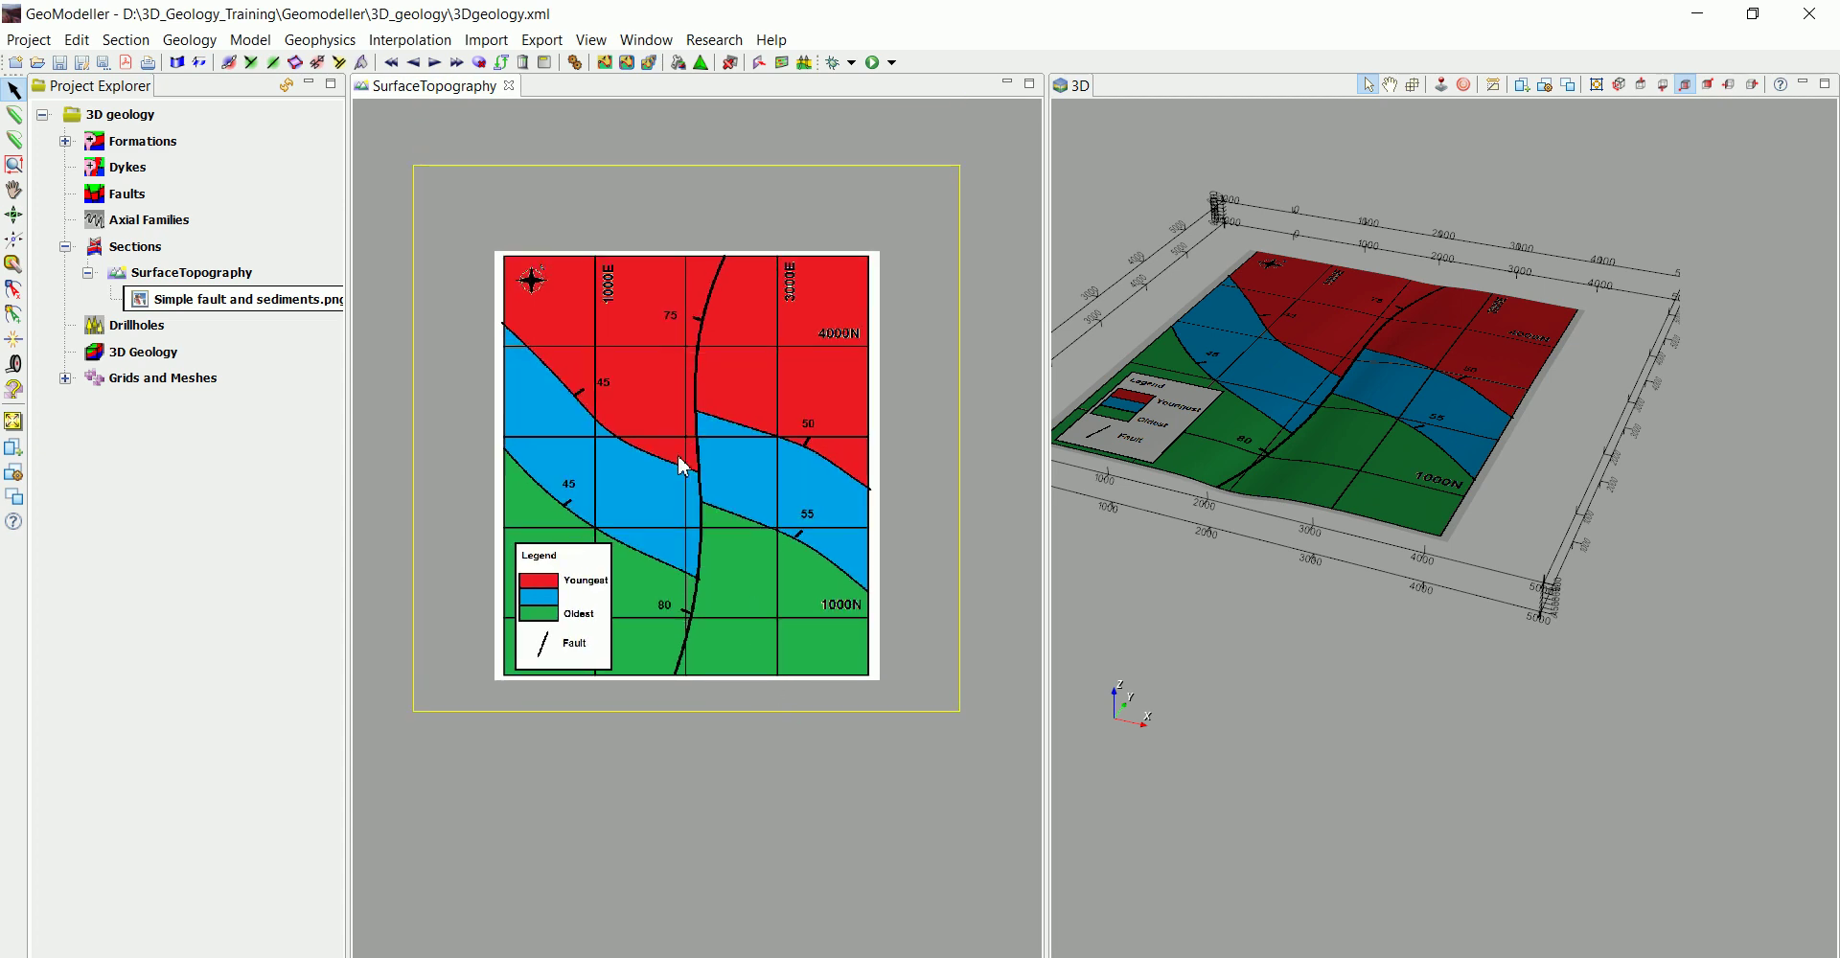
left_click_drag(1215, 481, 1256, 530)
left_click_drag(757, 536, 772, 474)
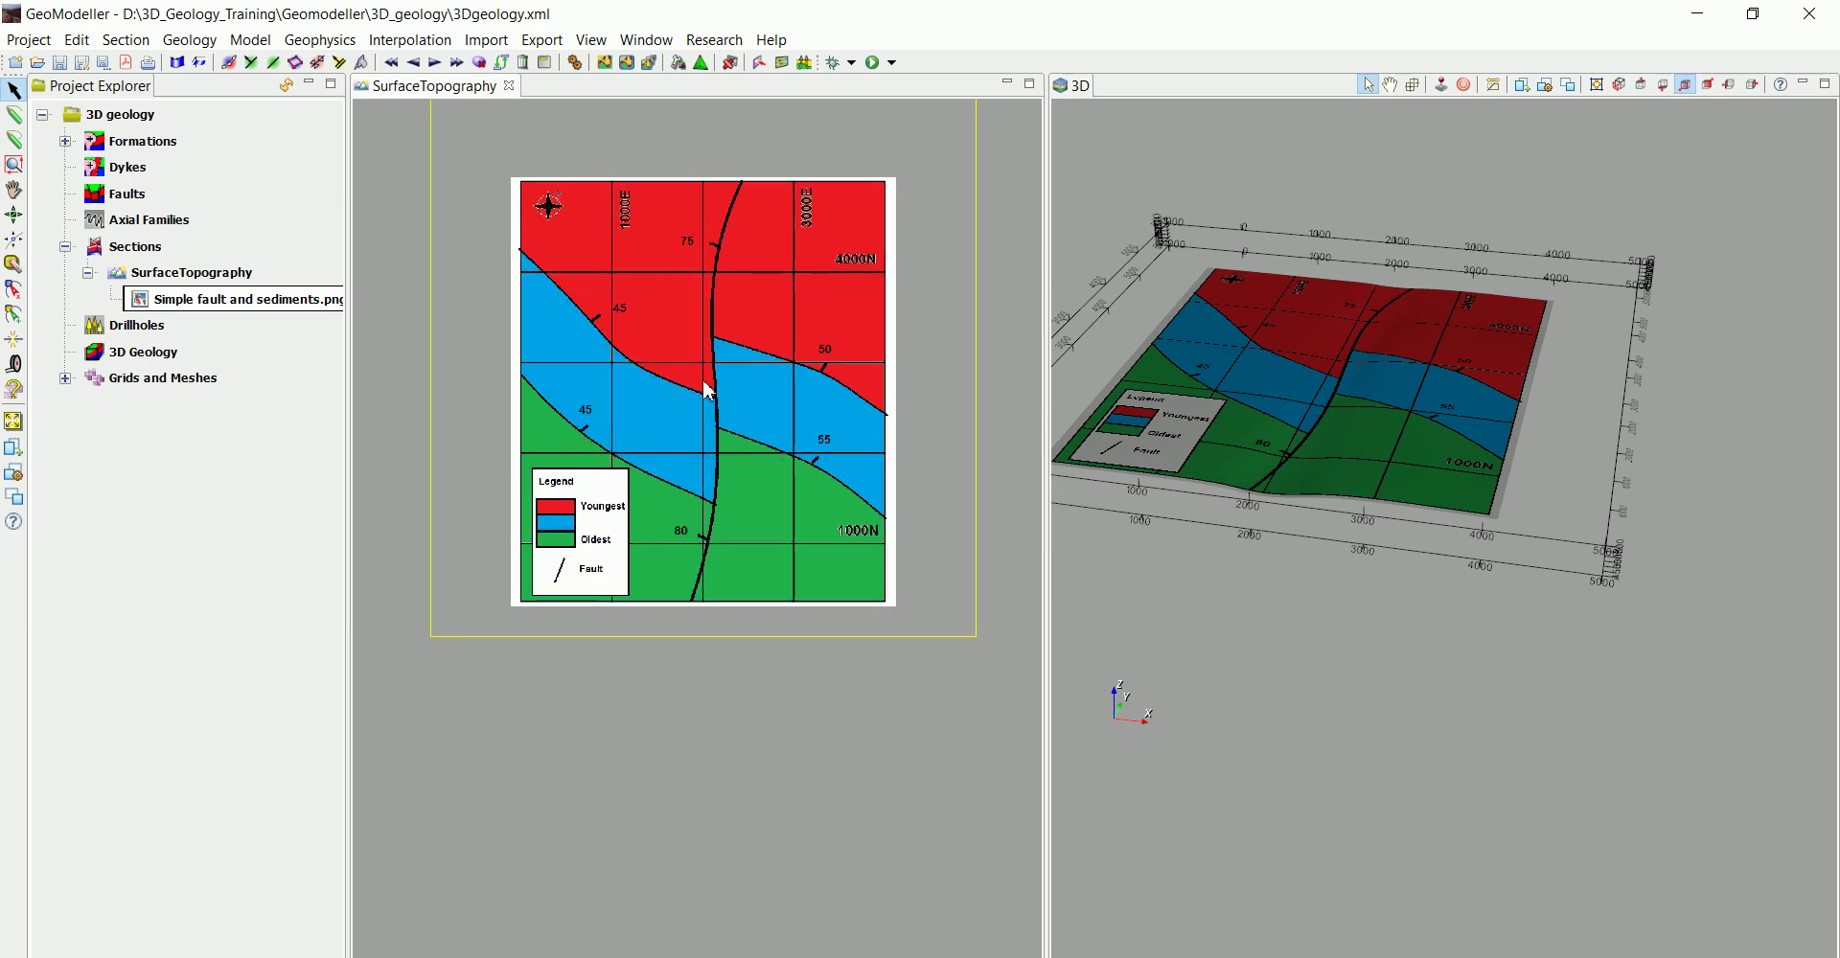
left_click_drag(704, 381, 686, 424)
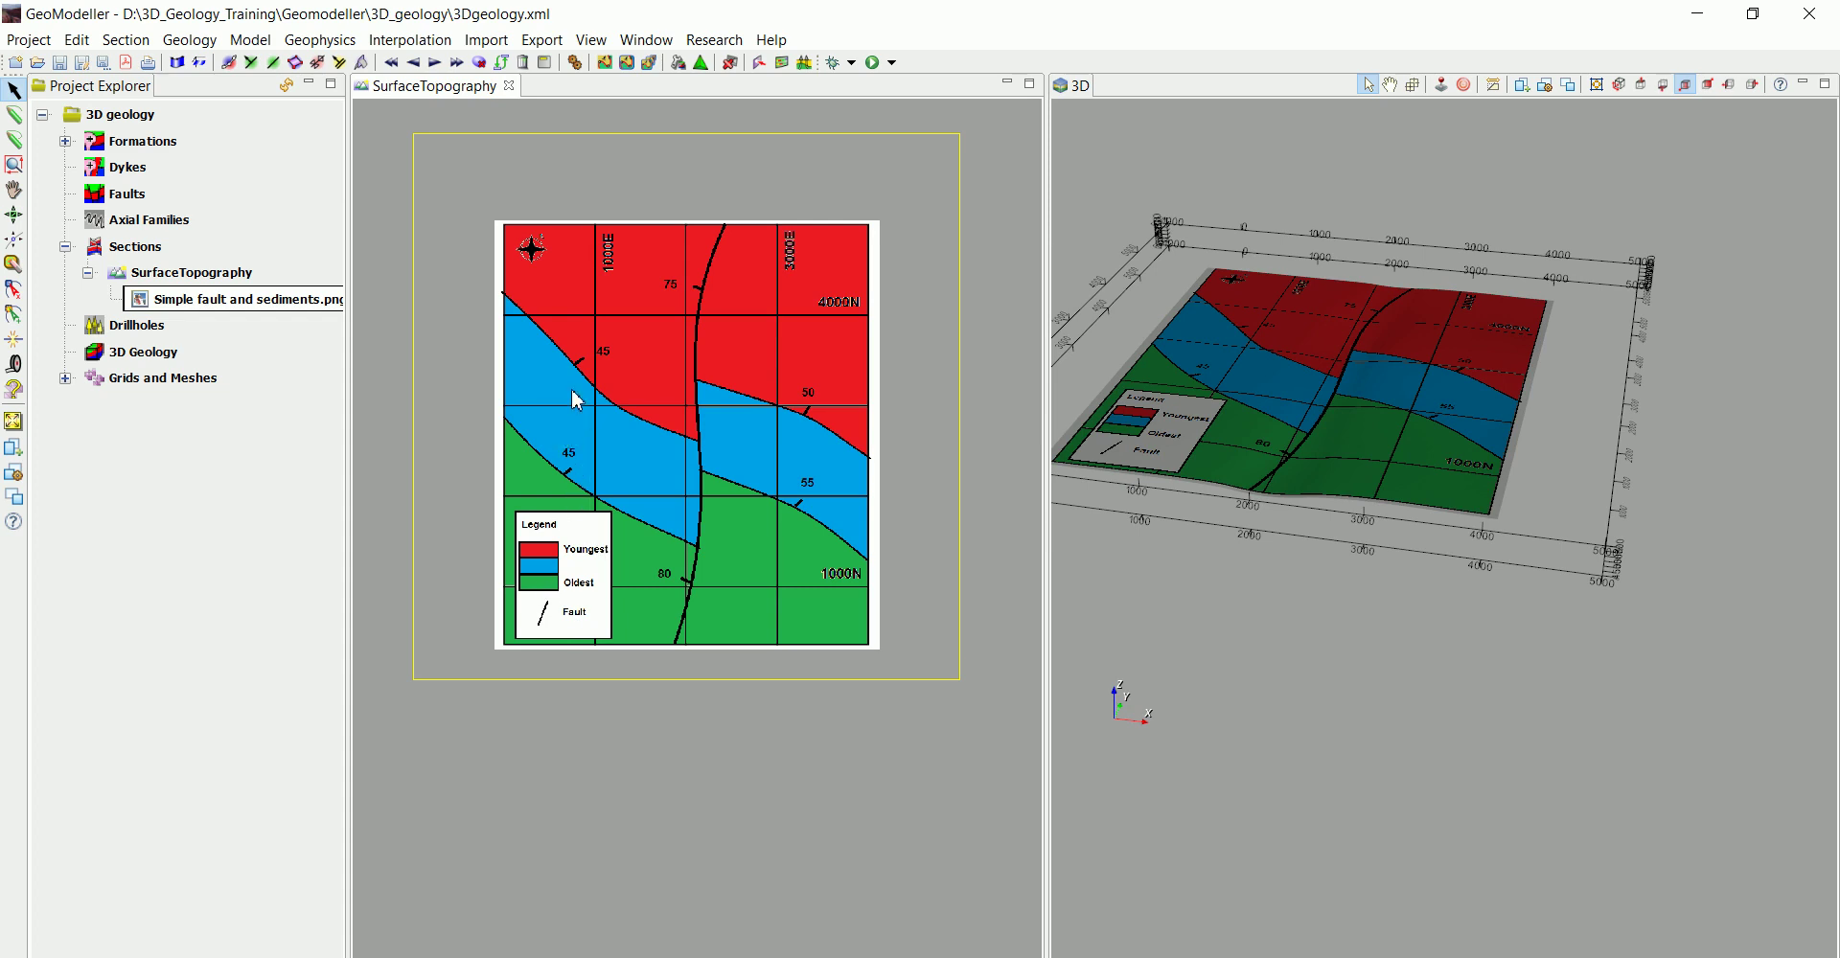
left_click(13, 123)
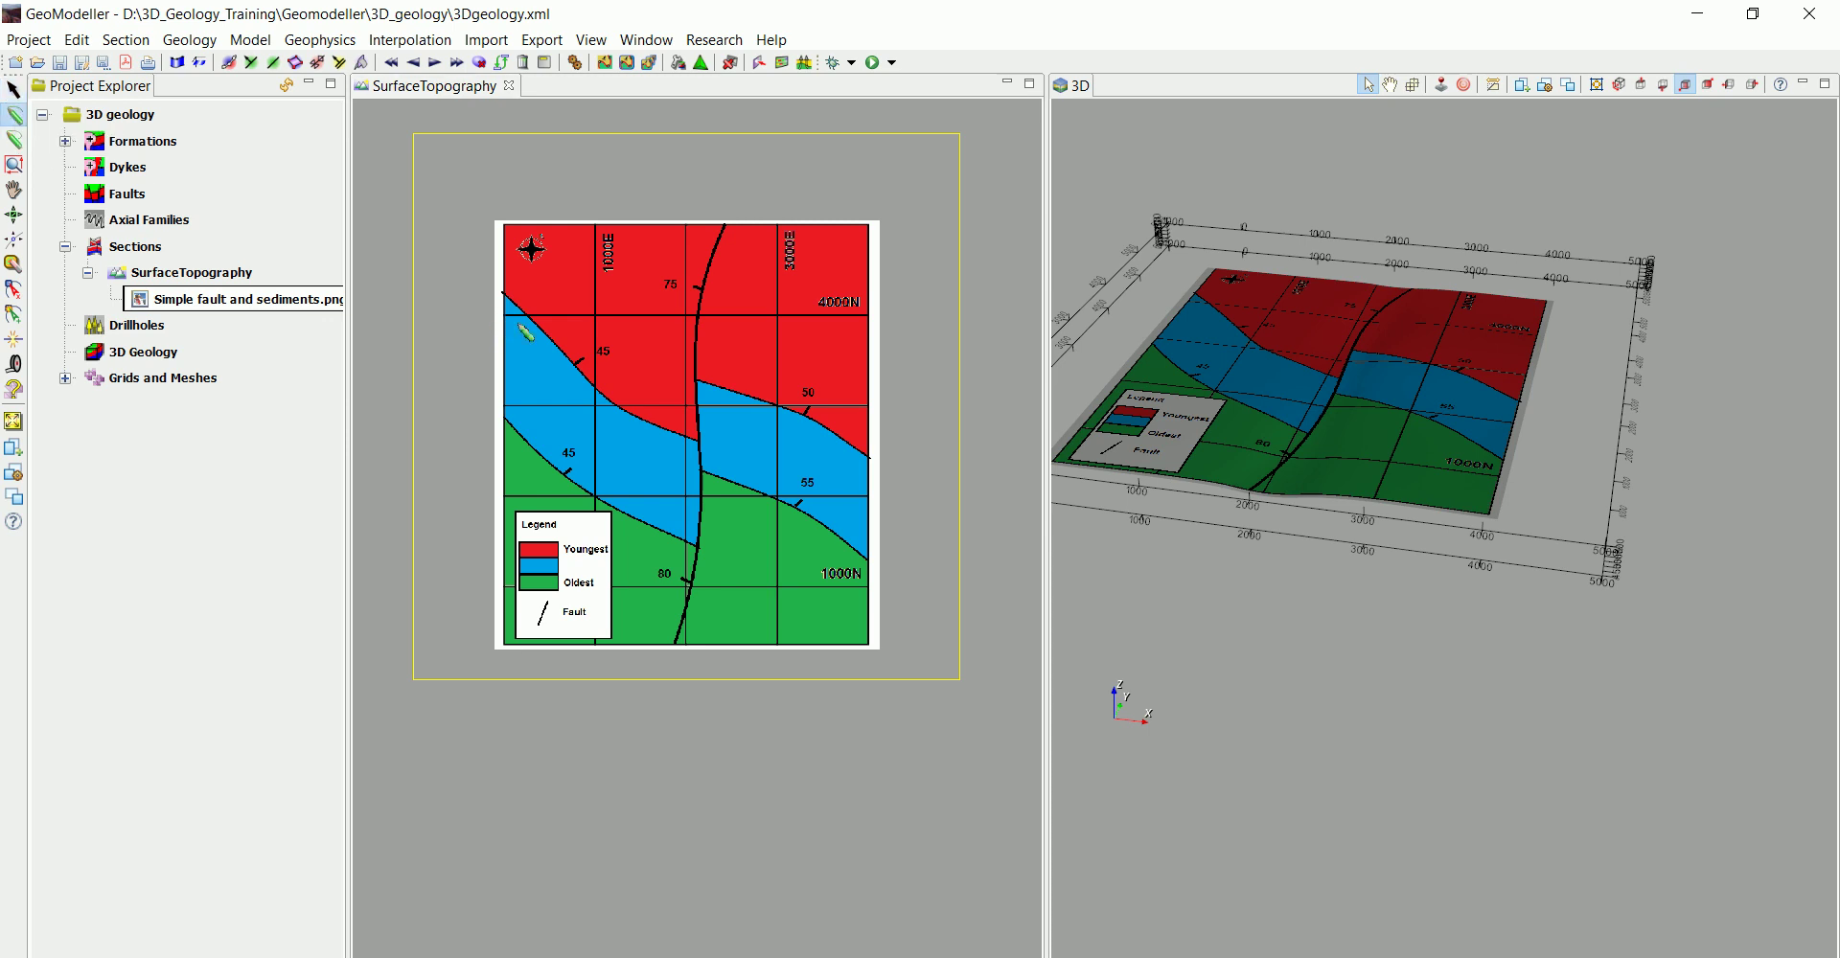
scroll(506, 304, "up", 1)
scroll(506, 305, "up", 5)
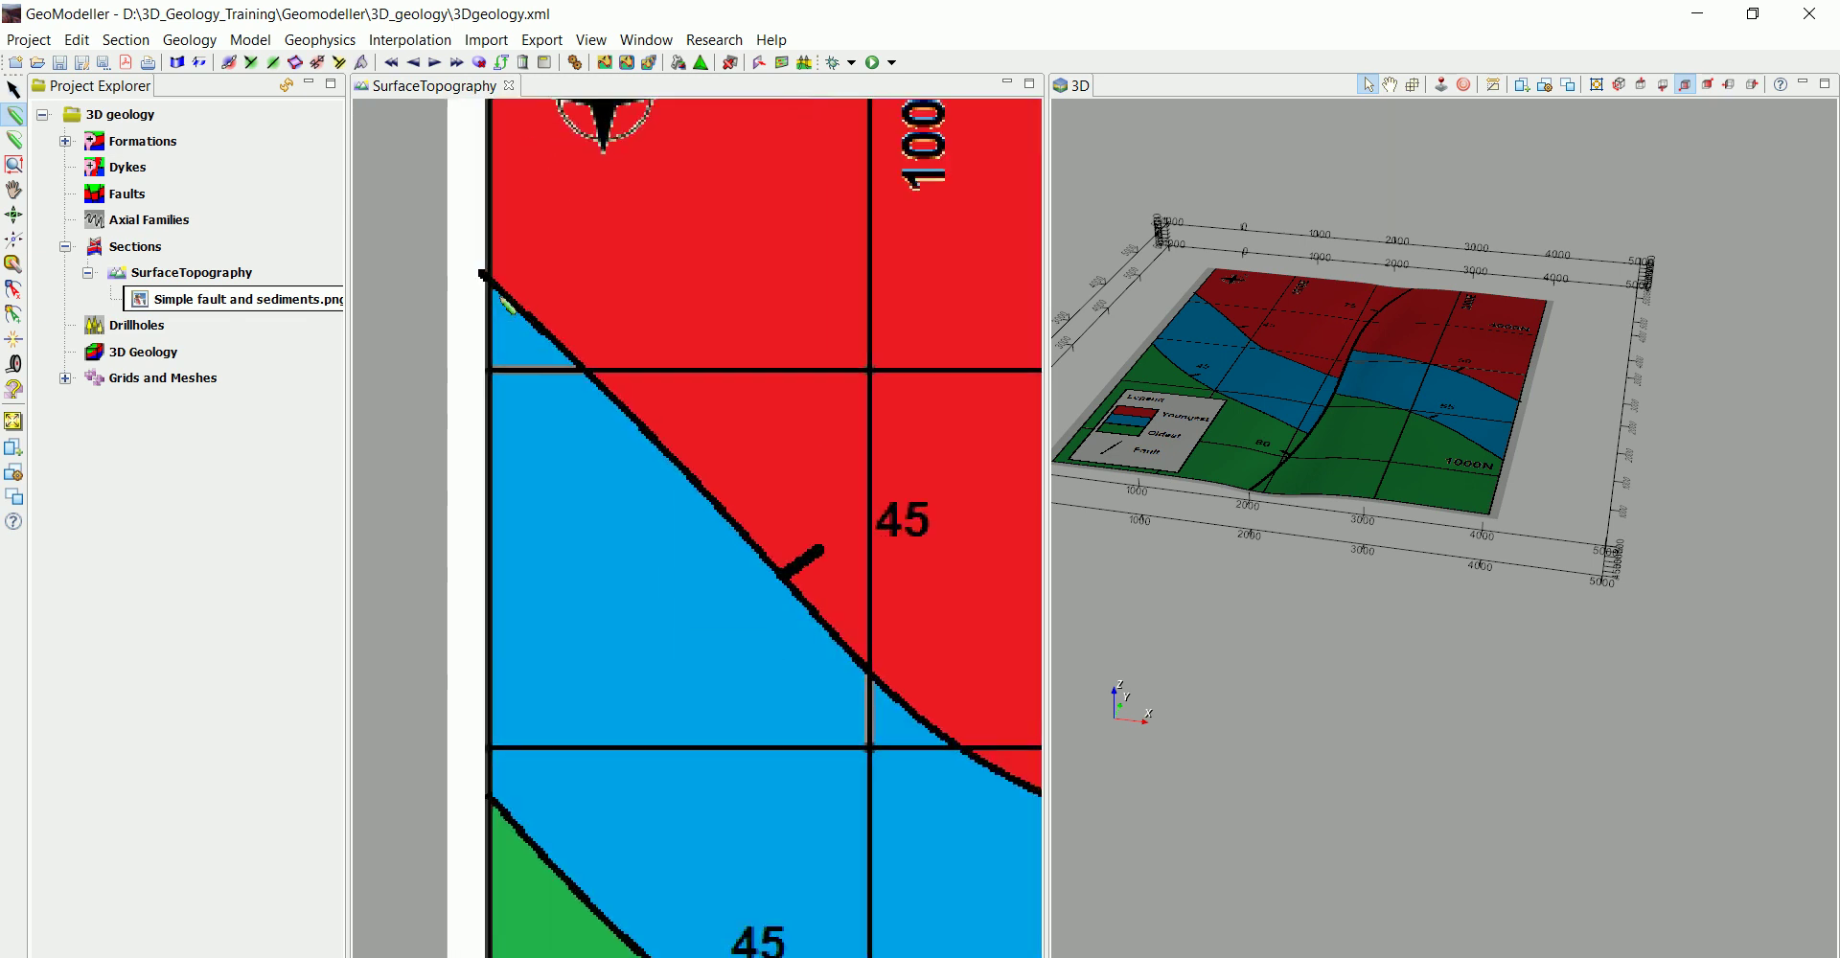
left_click(485, 276)
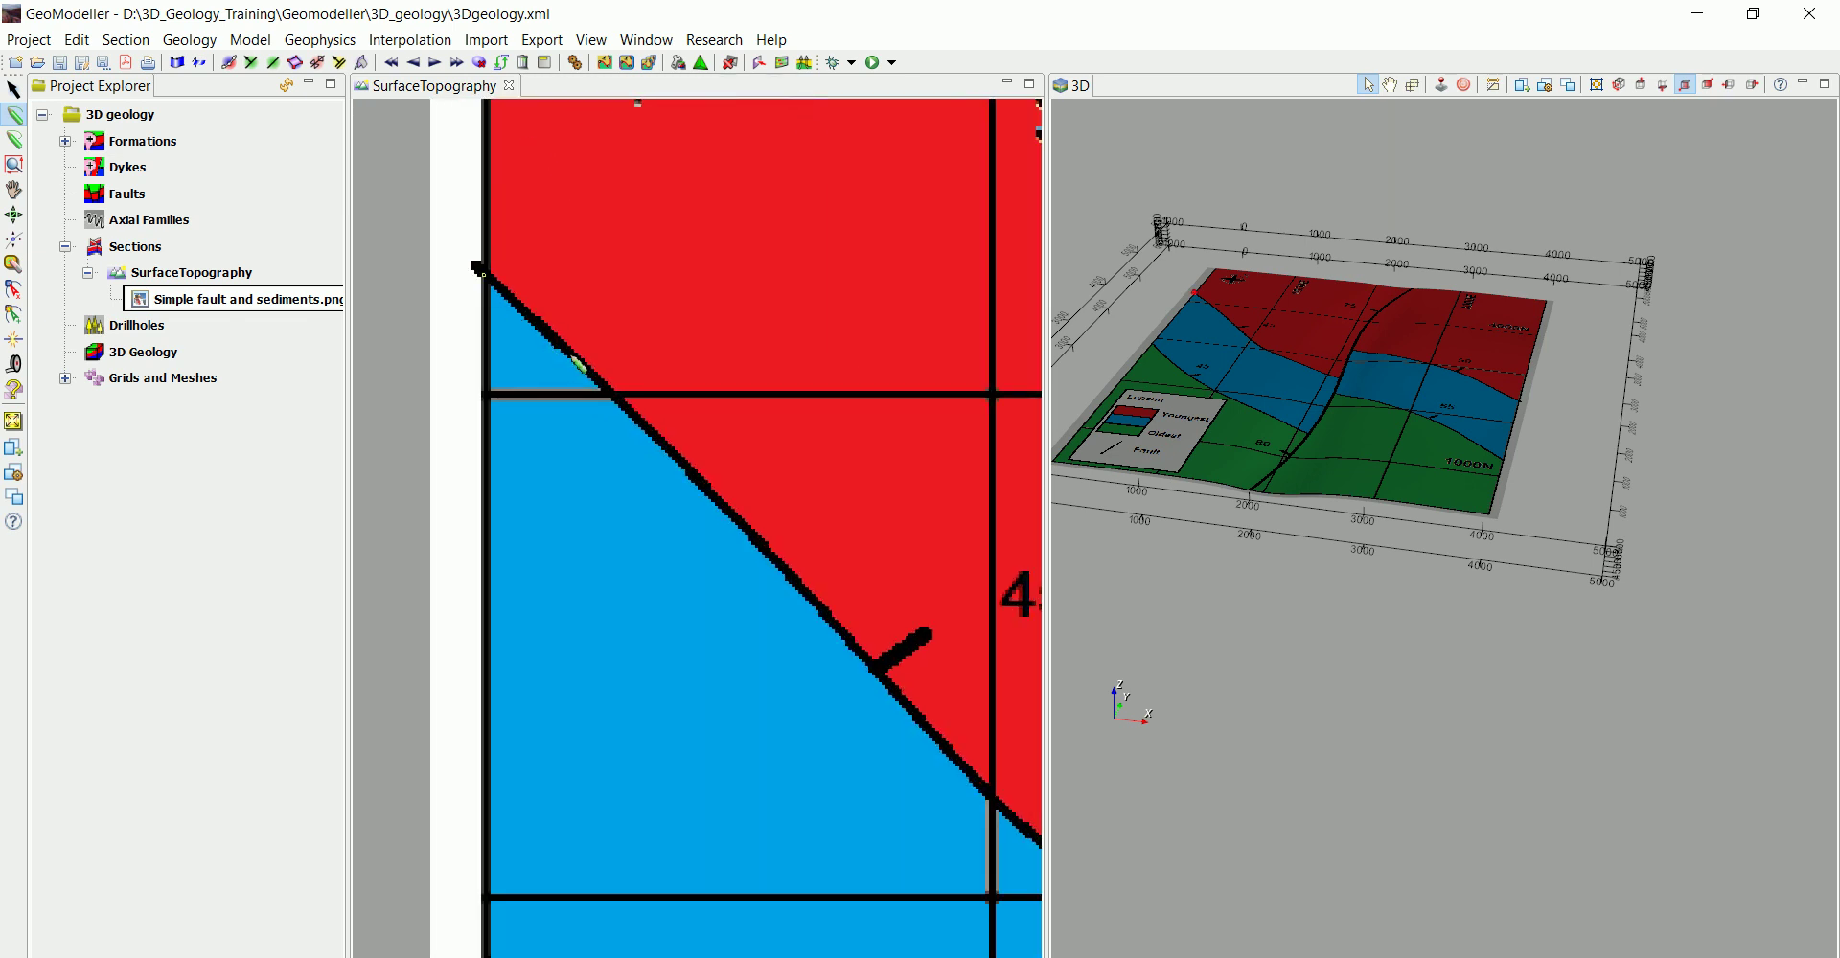
left_click(570, 355)
left_click(700, 483)
Continue the line past the 45 dip mark and end it where the contact meets the fault.
left_click_drag(705, 599, 586, 420)
left_click(715, 448)
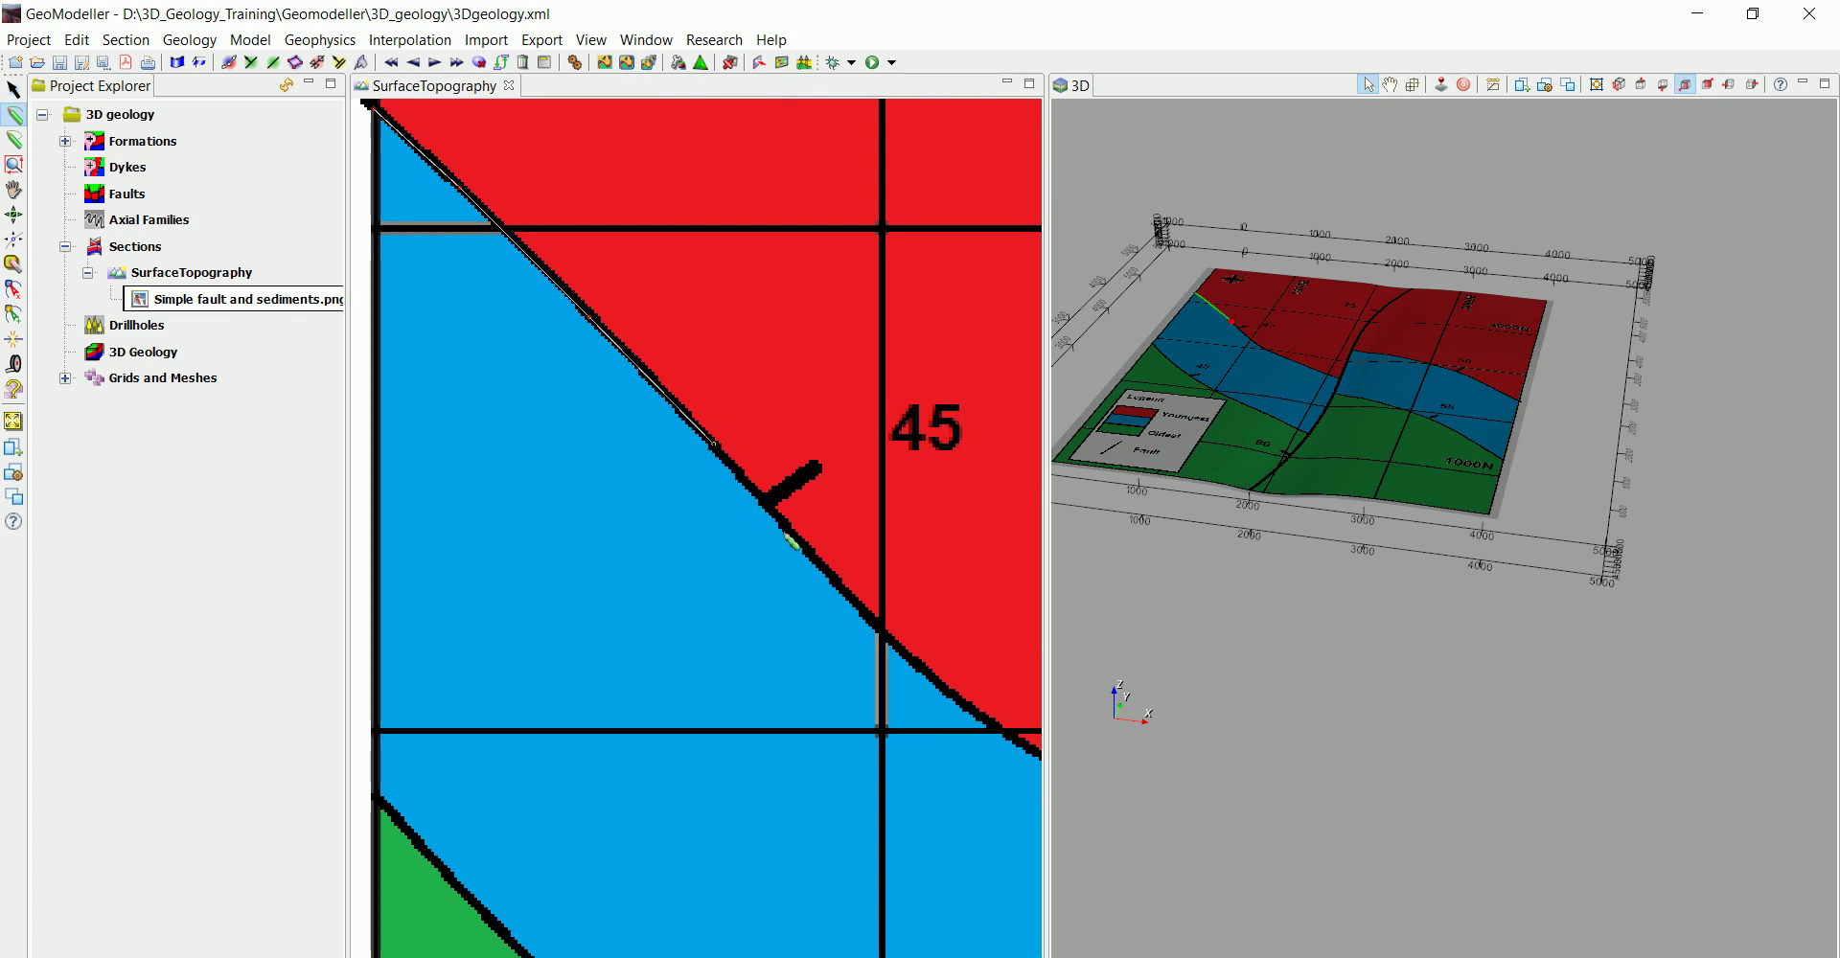
left_click(792, 544)
left_click_drag(792, 543, 630, 372)
left_click(680, 400)
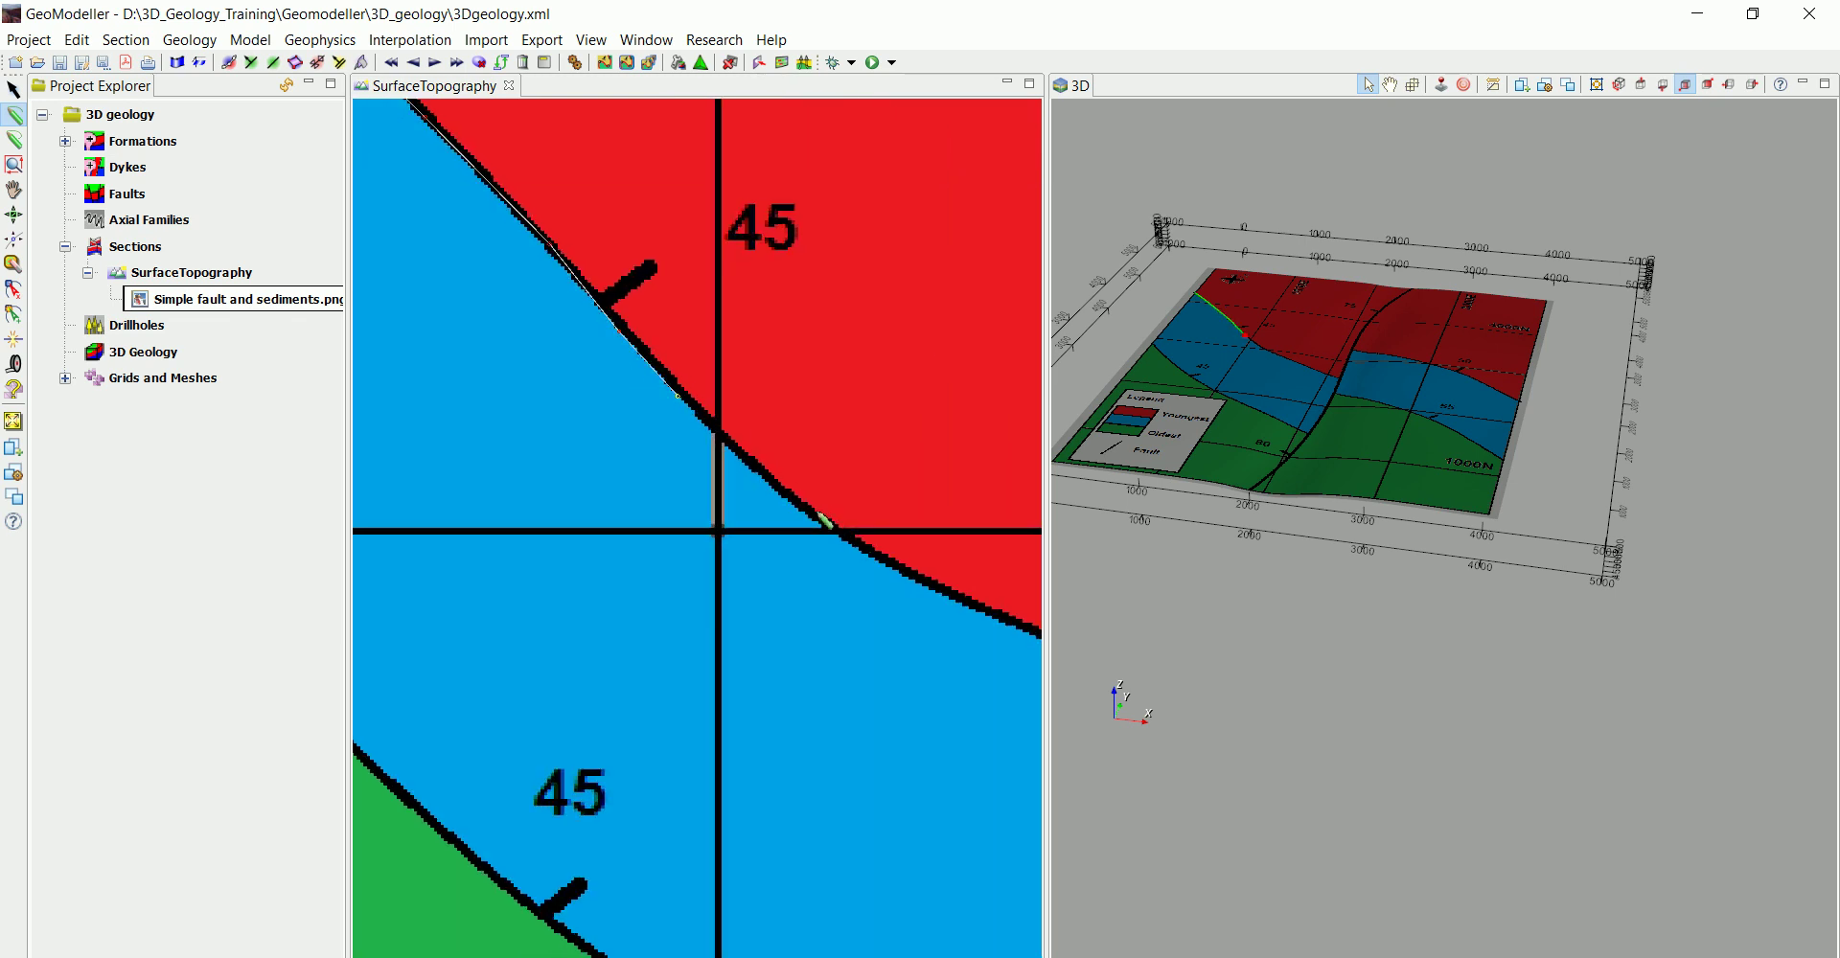
left_click_drag(821, 522, 659, 450)
left_click(740, 450)
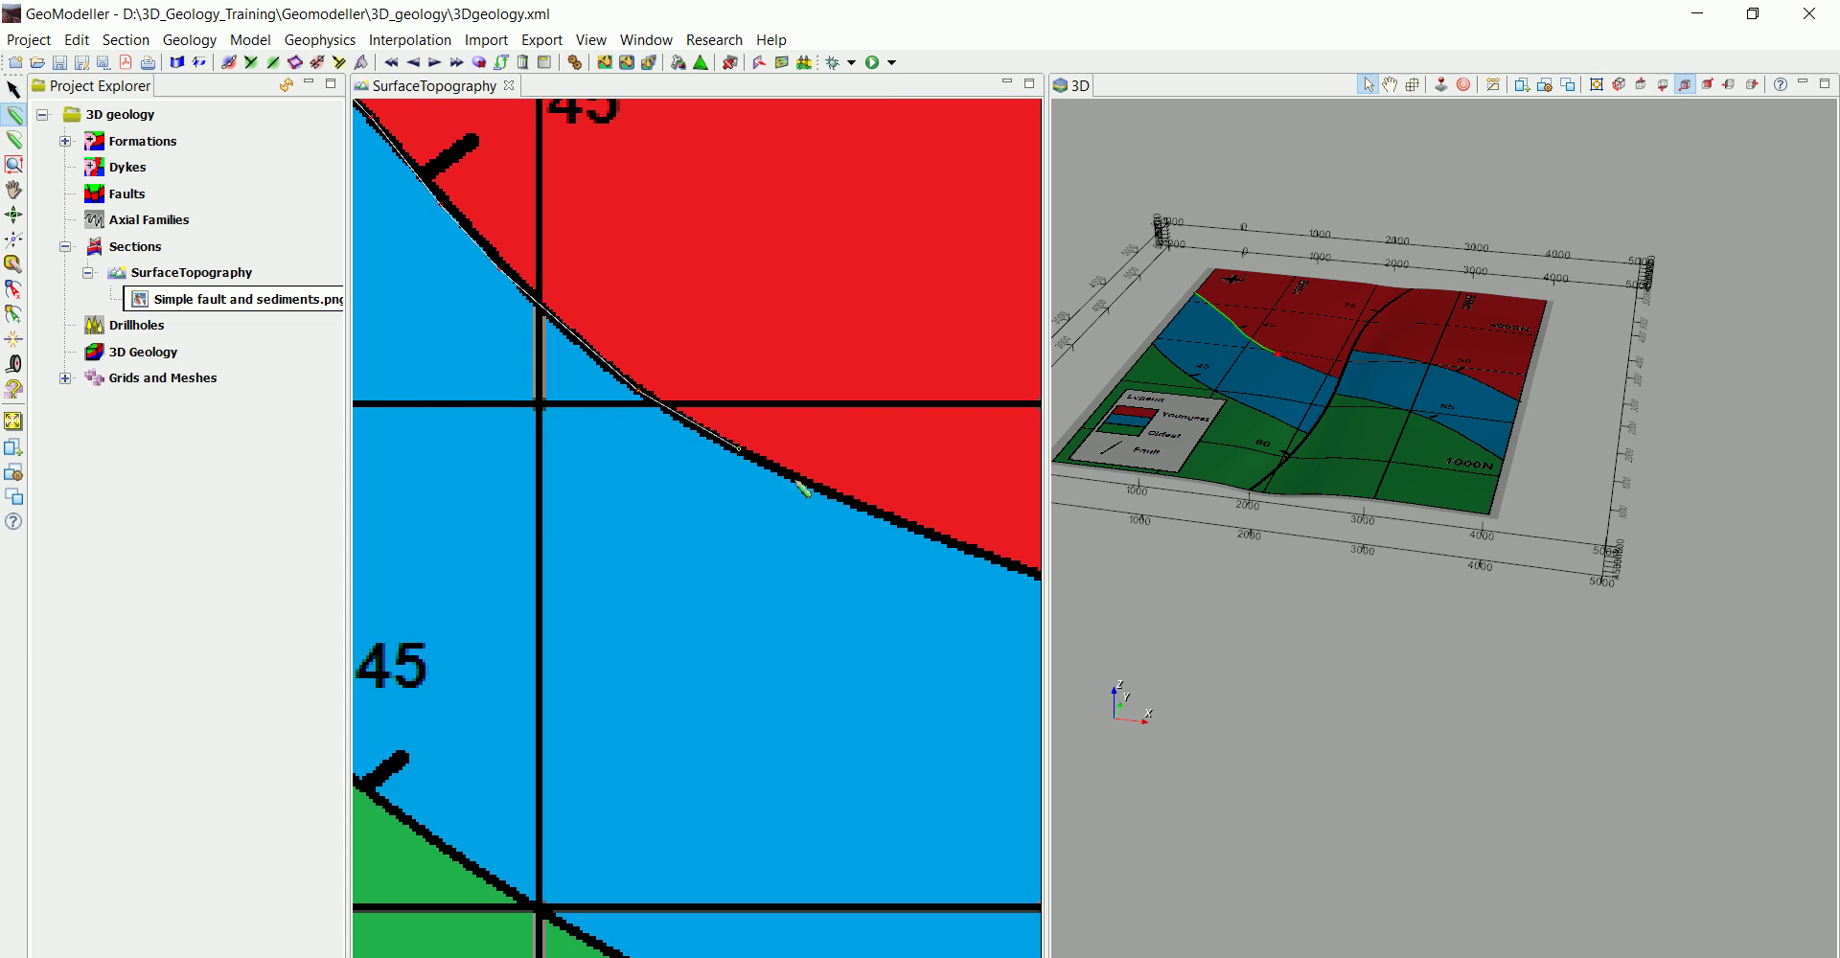
left_click(915, 529)
mouse_move(915, 529)
left_mouse_down()
mouse_move(649, 538)
mouse_move(555, 485)
left_mouse_up()
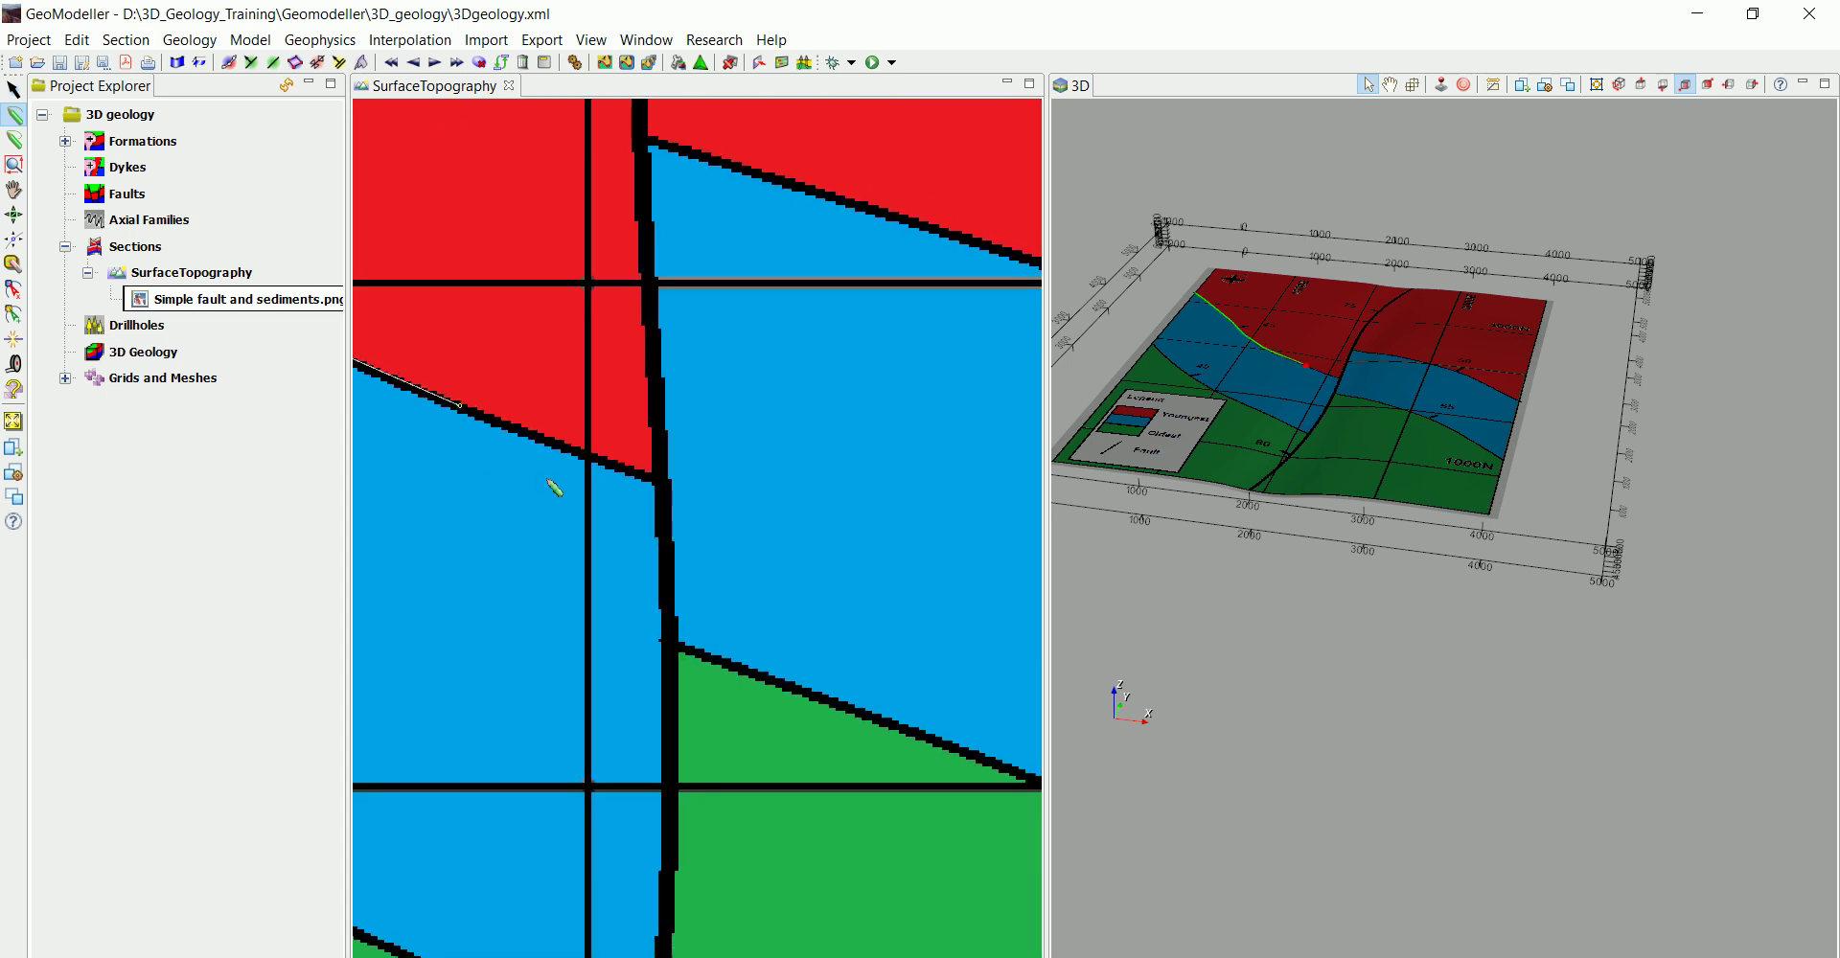
left_click(653, 479)
scroll(649, 486, "down", 5)
mouse_move(632, 526)
left_mouse_down()
mouse_move(821, 647)
mouse_move(880, 661)
left_mouse_up()
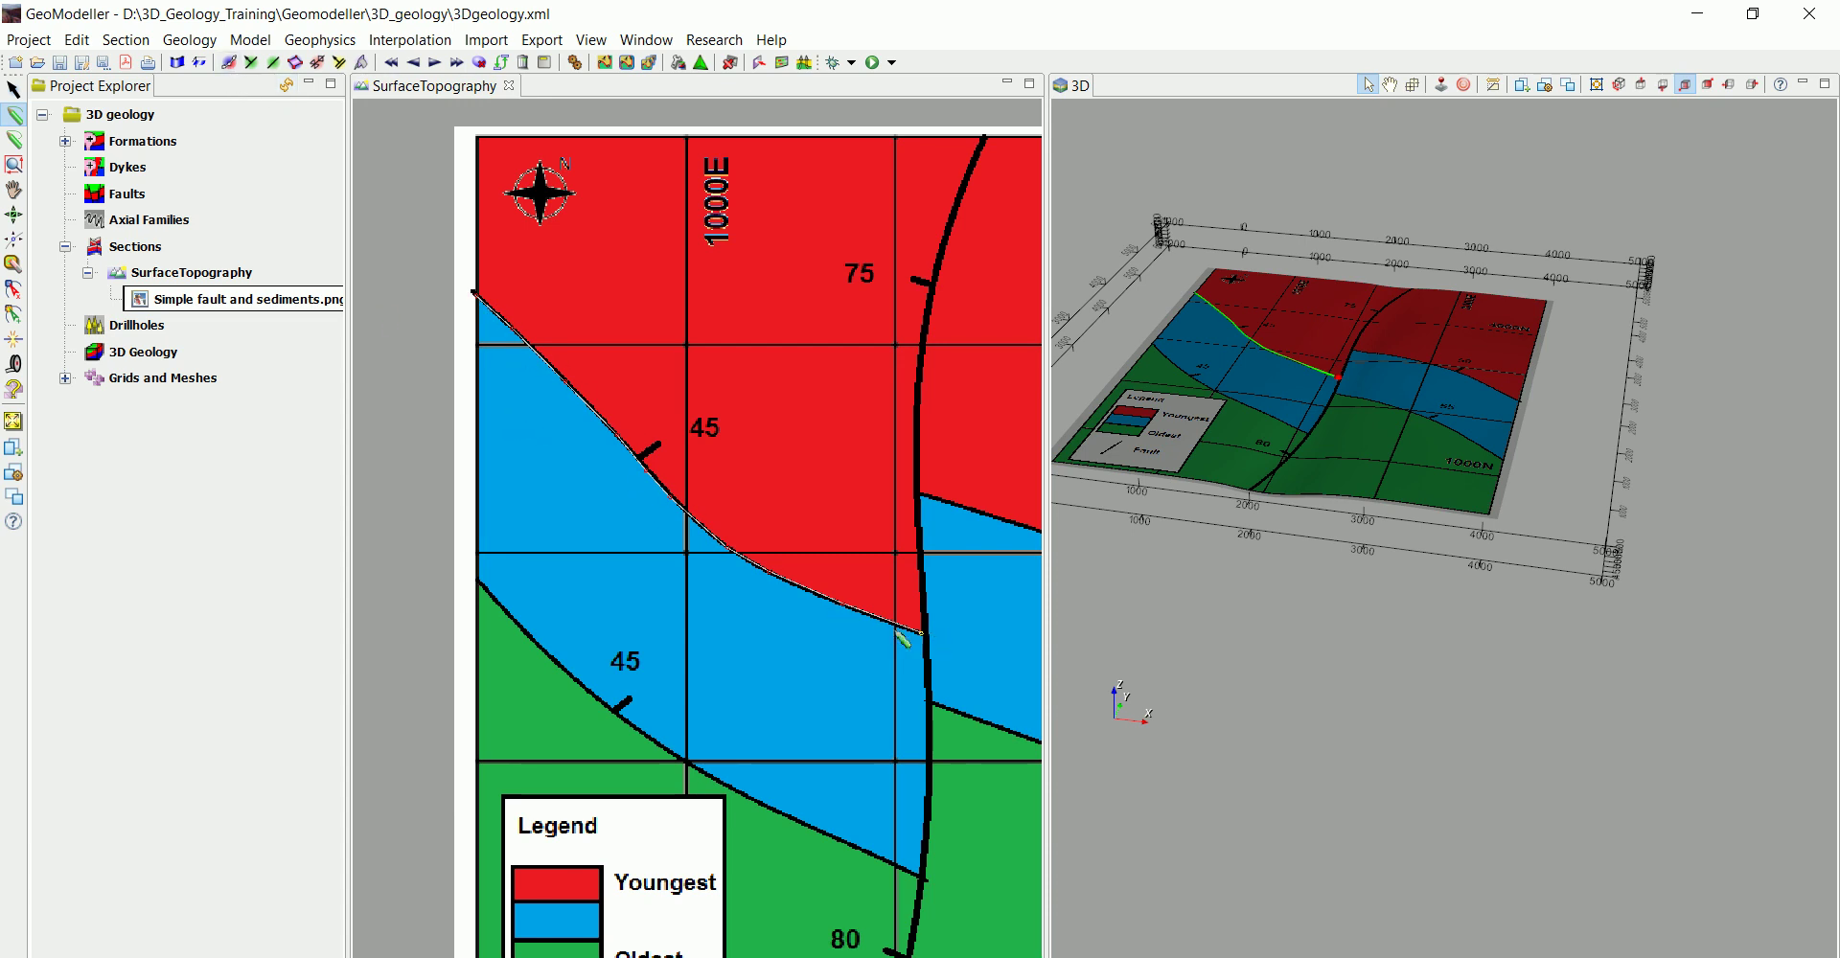
Create Youngest geology data from the line with ModelConstructor provenance and an associated constant 45 dip.
left_click(233, 72)
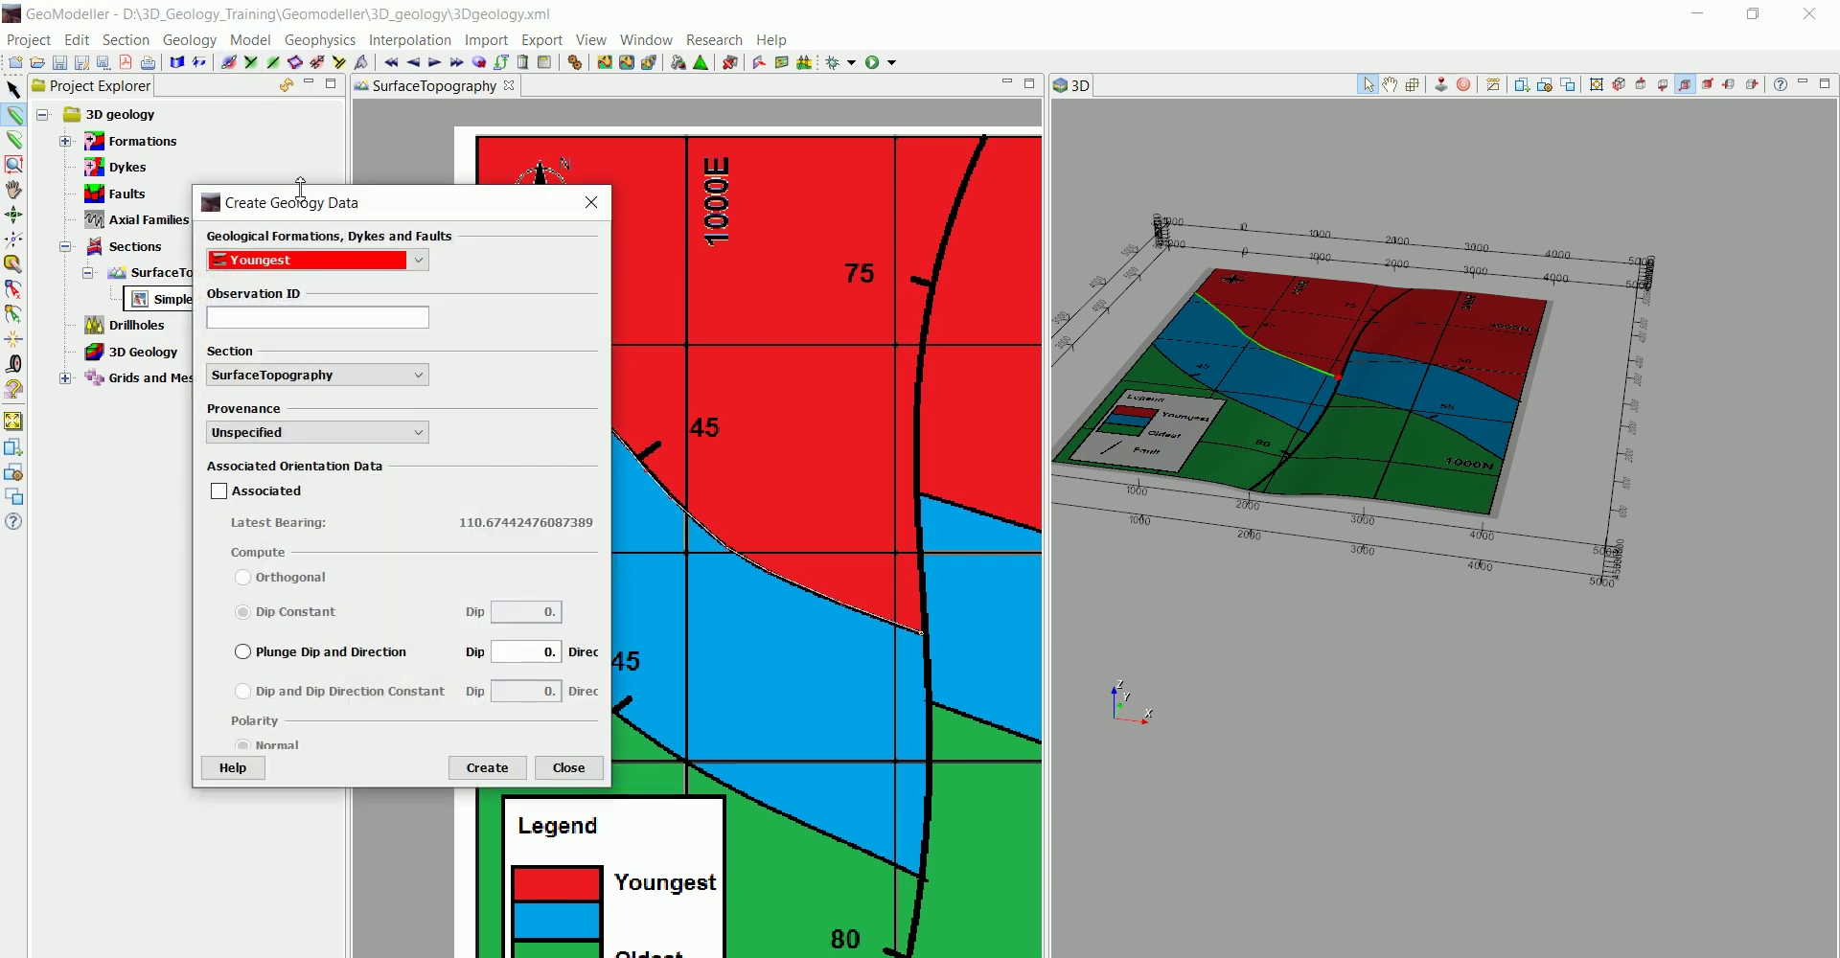
left_click_drag(307, 188, 181, 136)
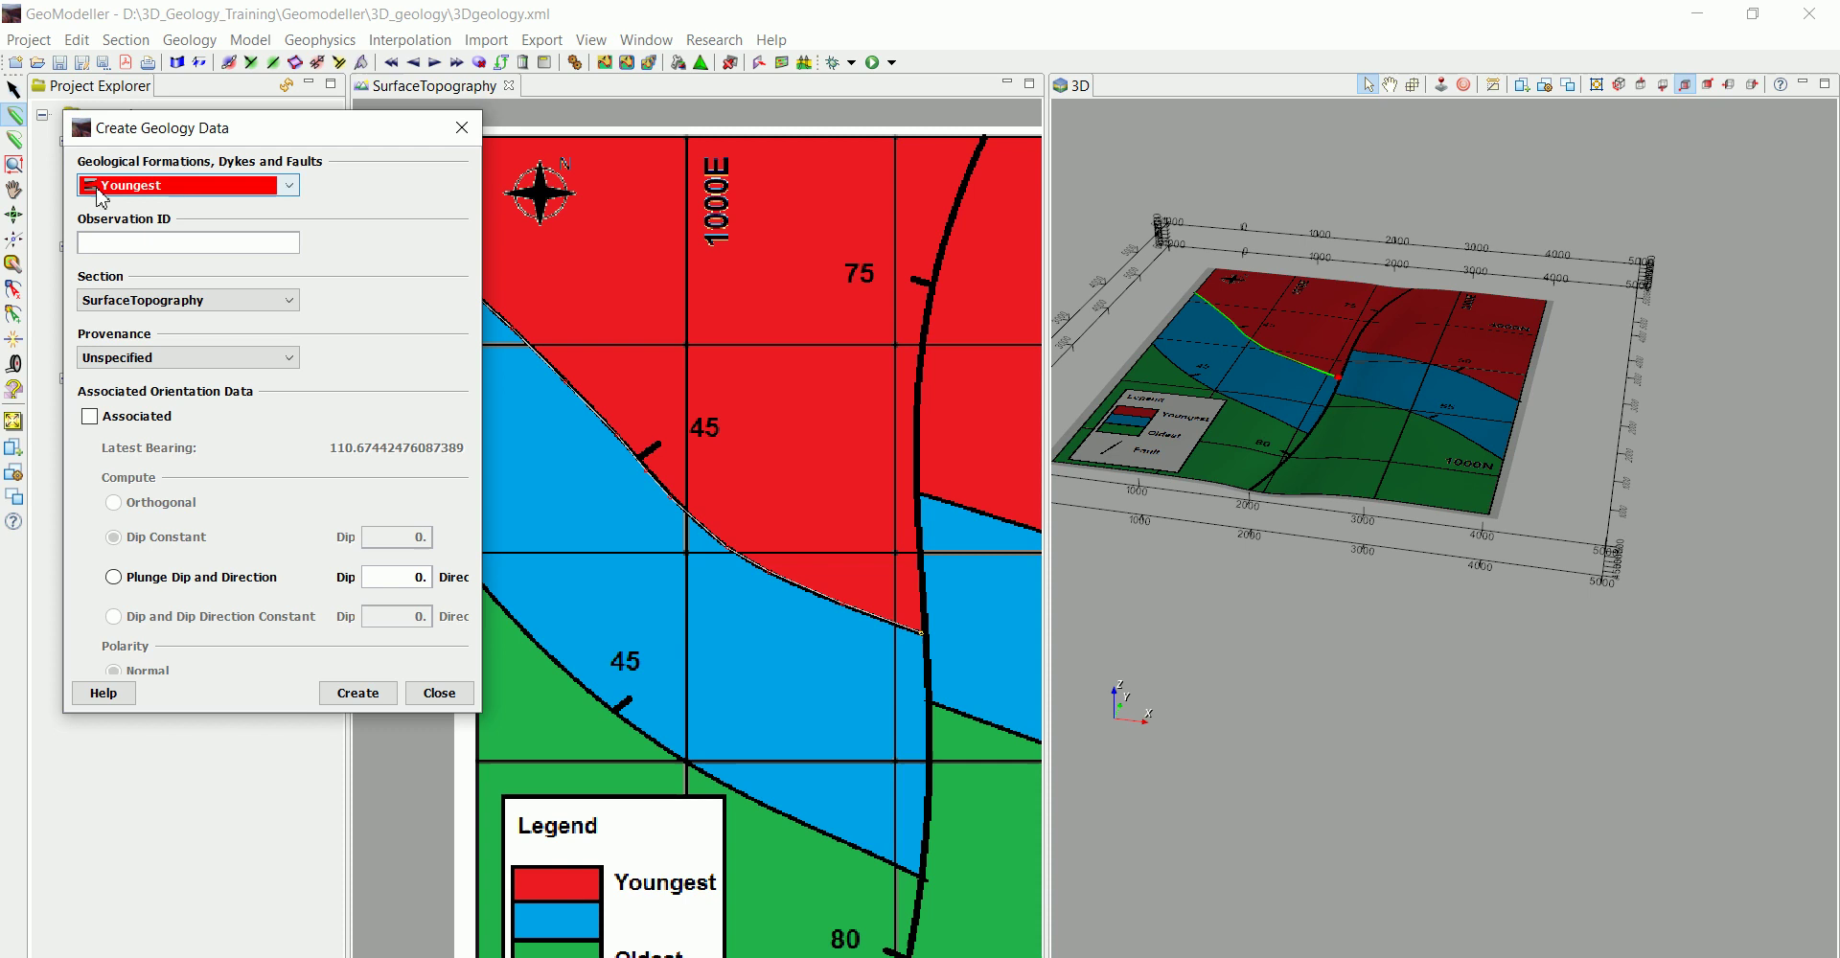
left_click(180, 364)
left_click(168, 418)
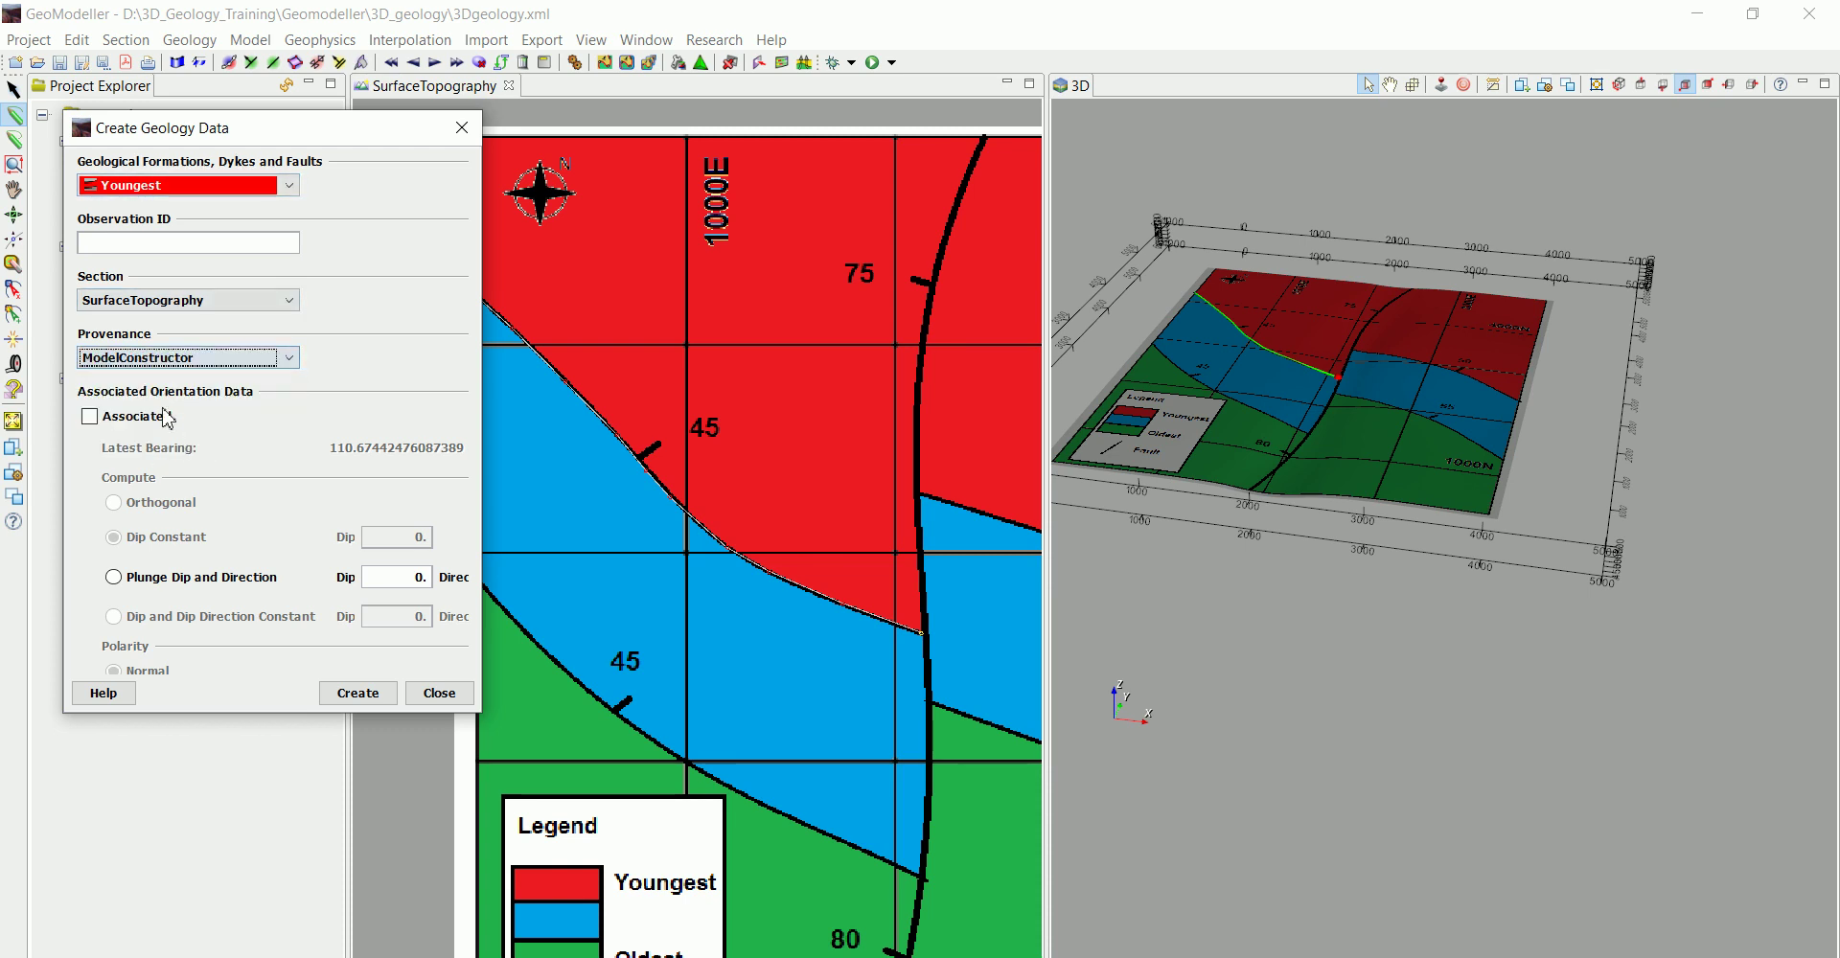
left_click(179, 360)
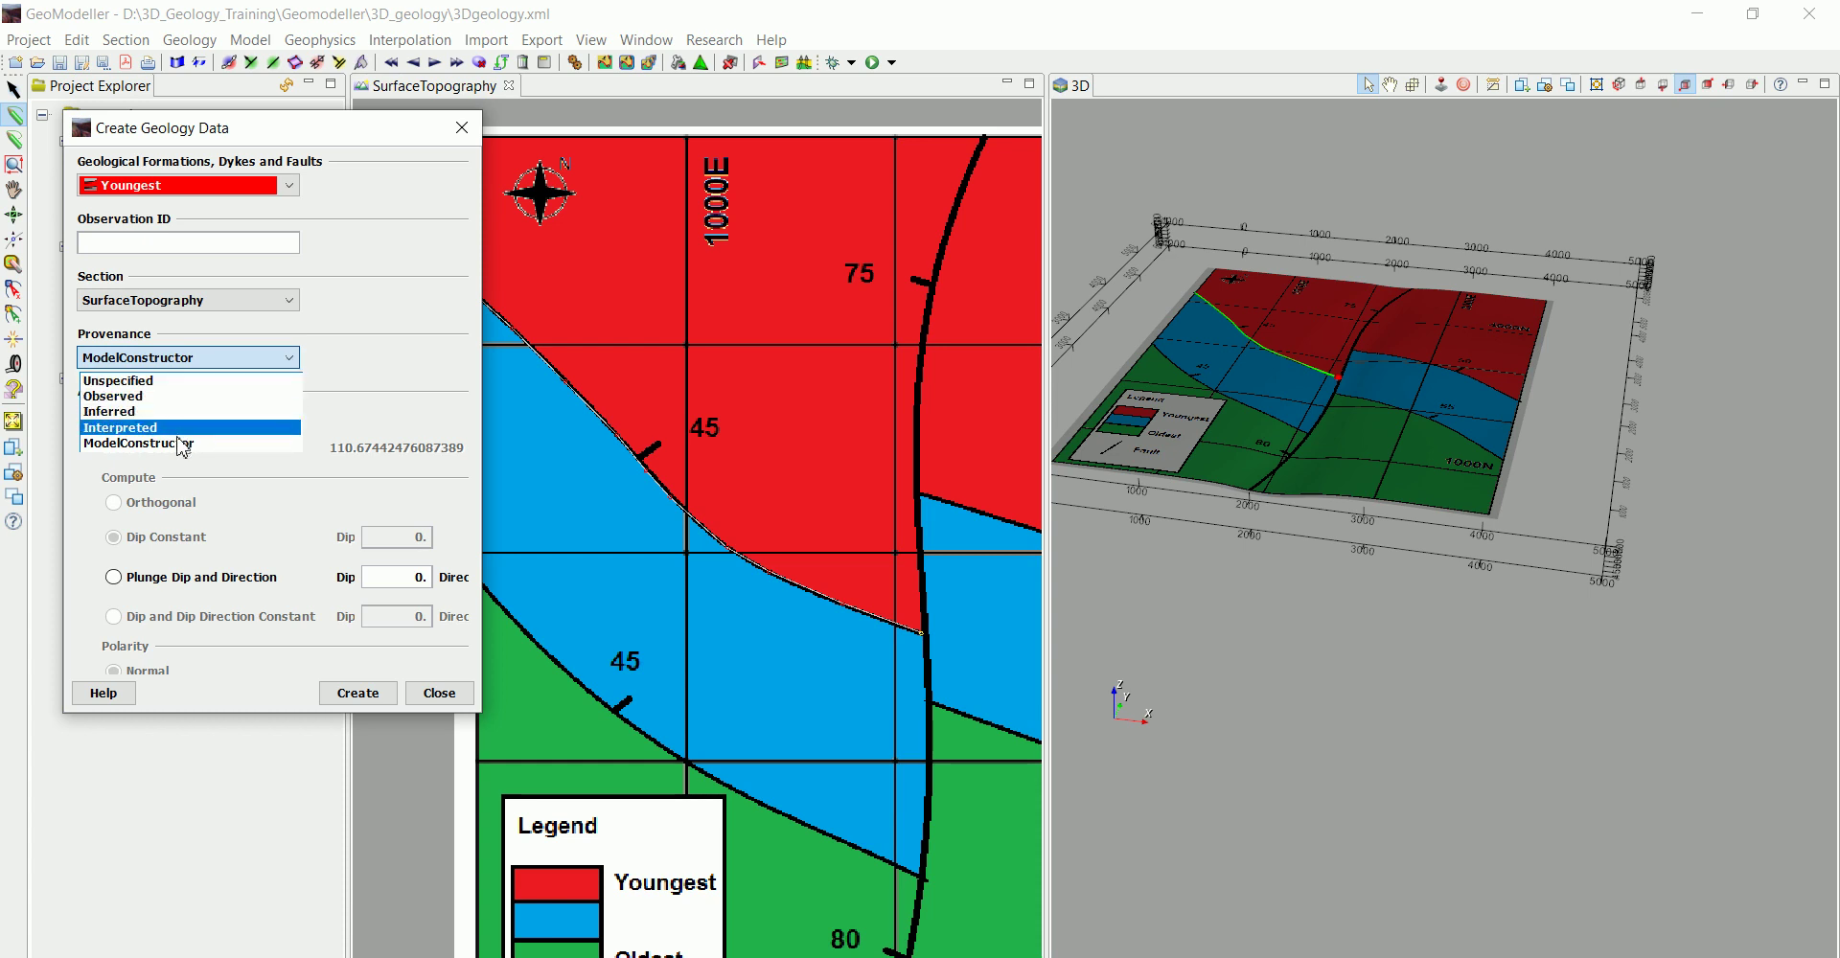
left_click(182, 444)
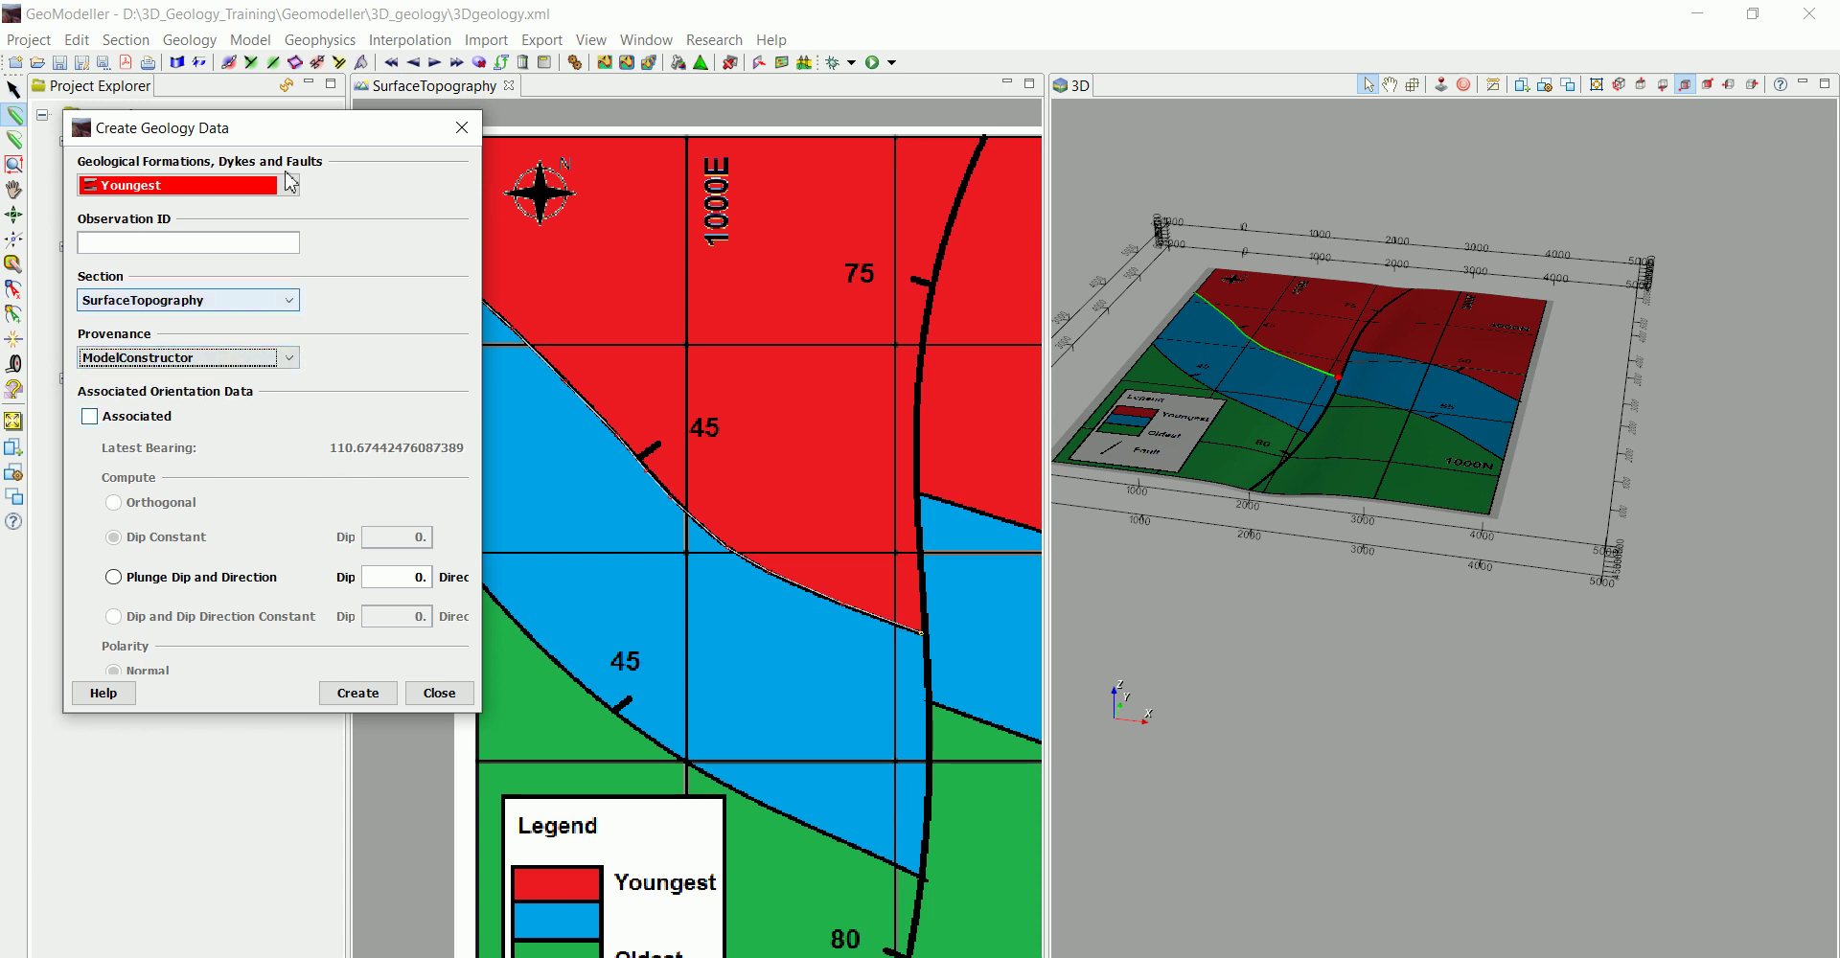
left_click_drag(309, 125, 296, 112)
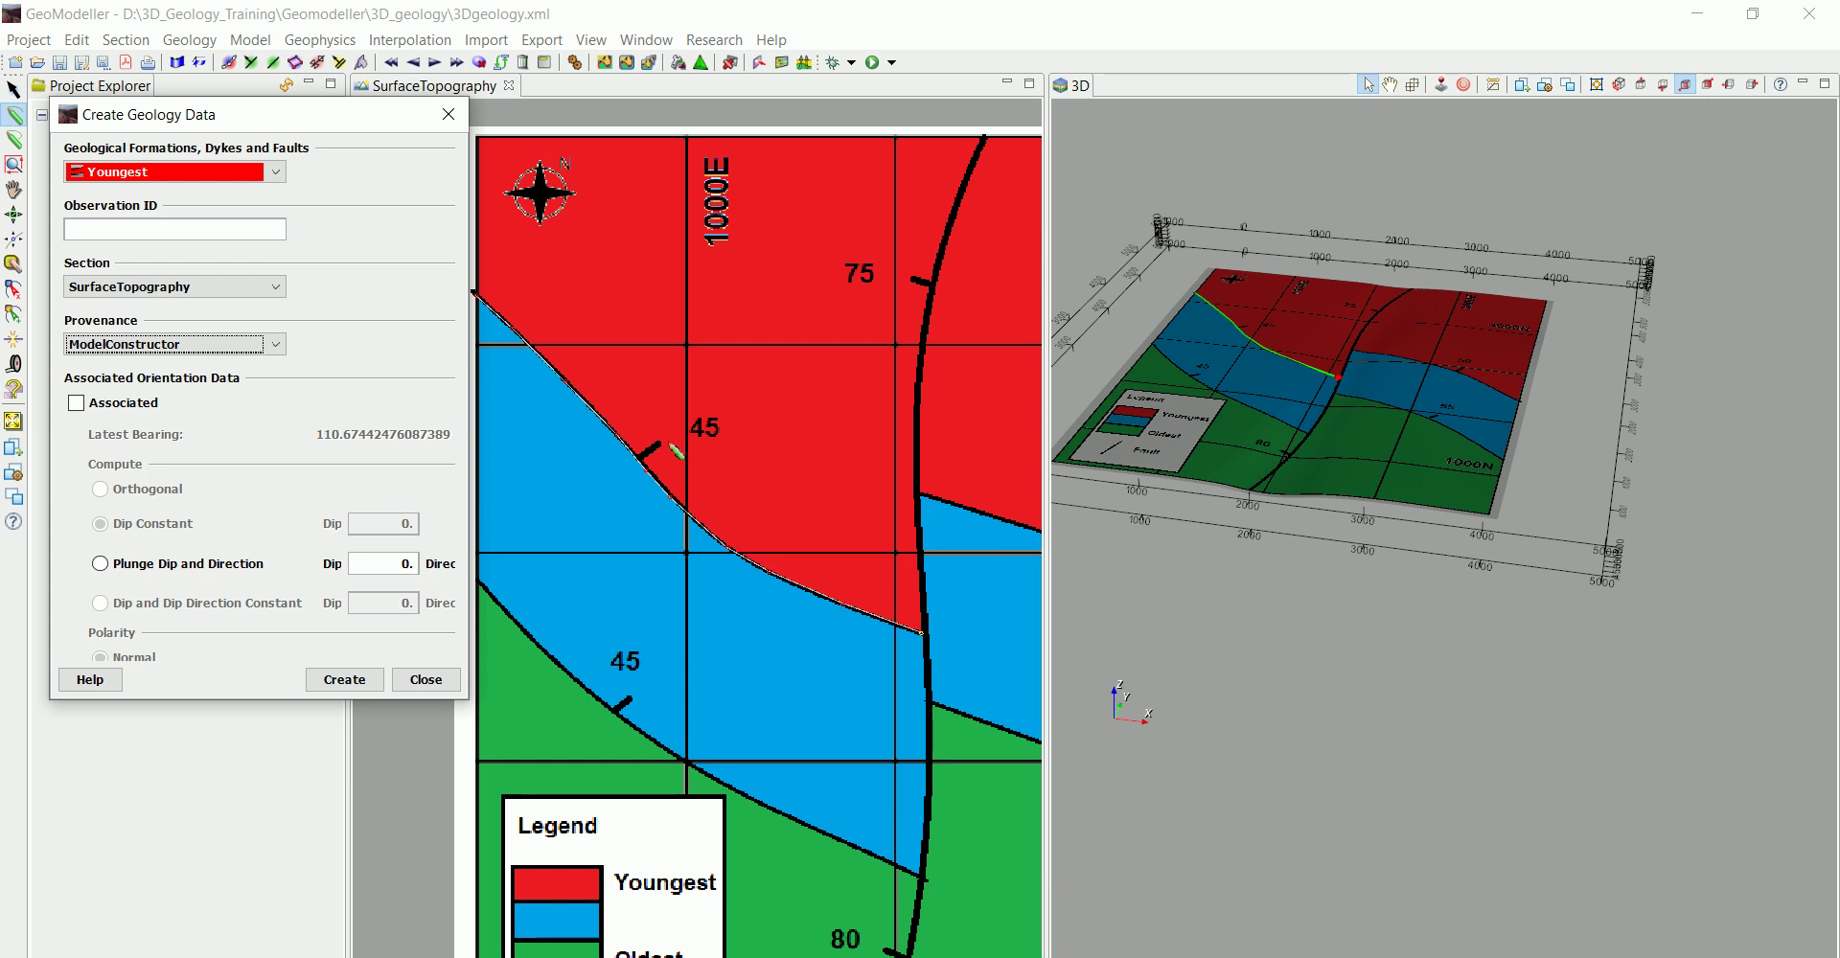
left_click(77, 404)
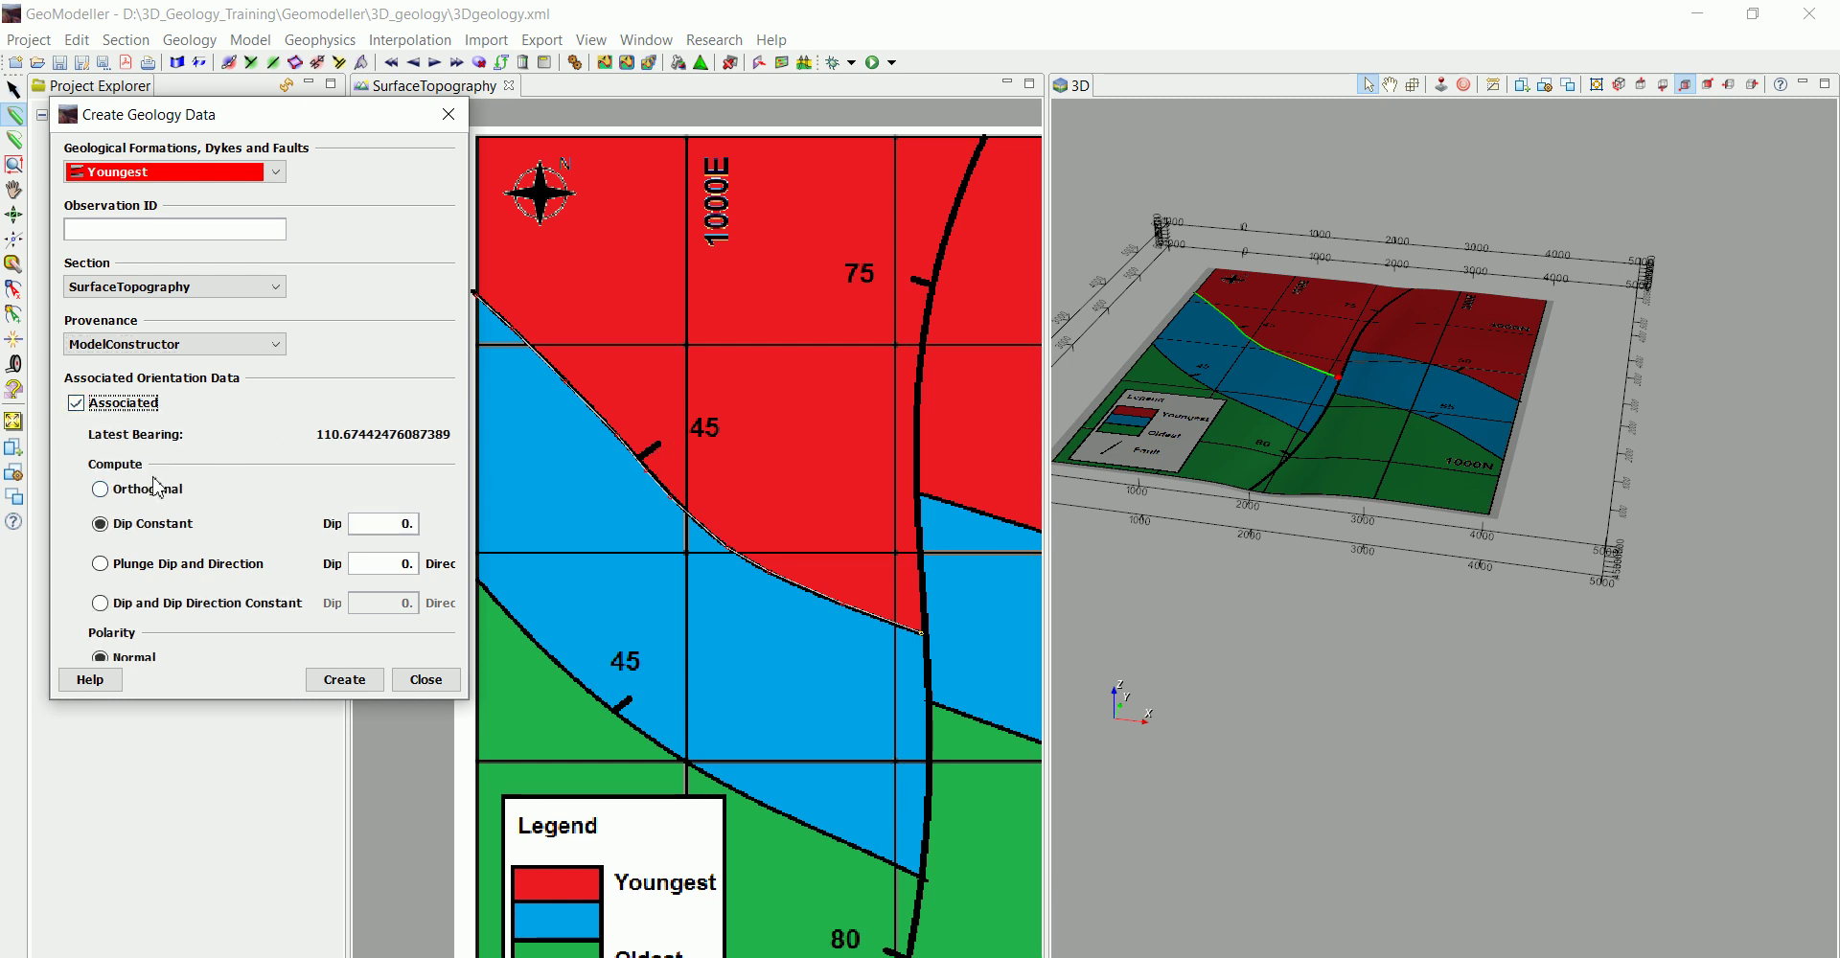
left_click(406, 522)
left_click(347, 682)
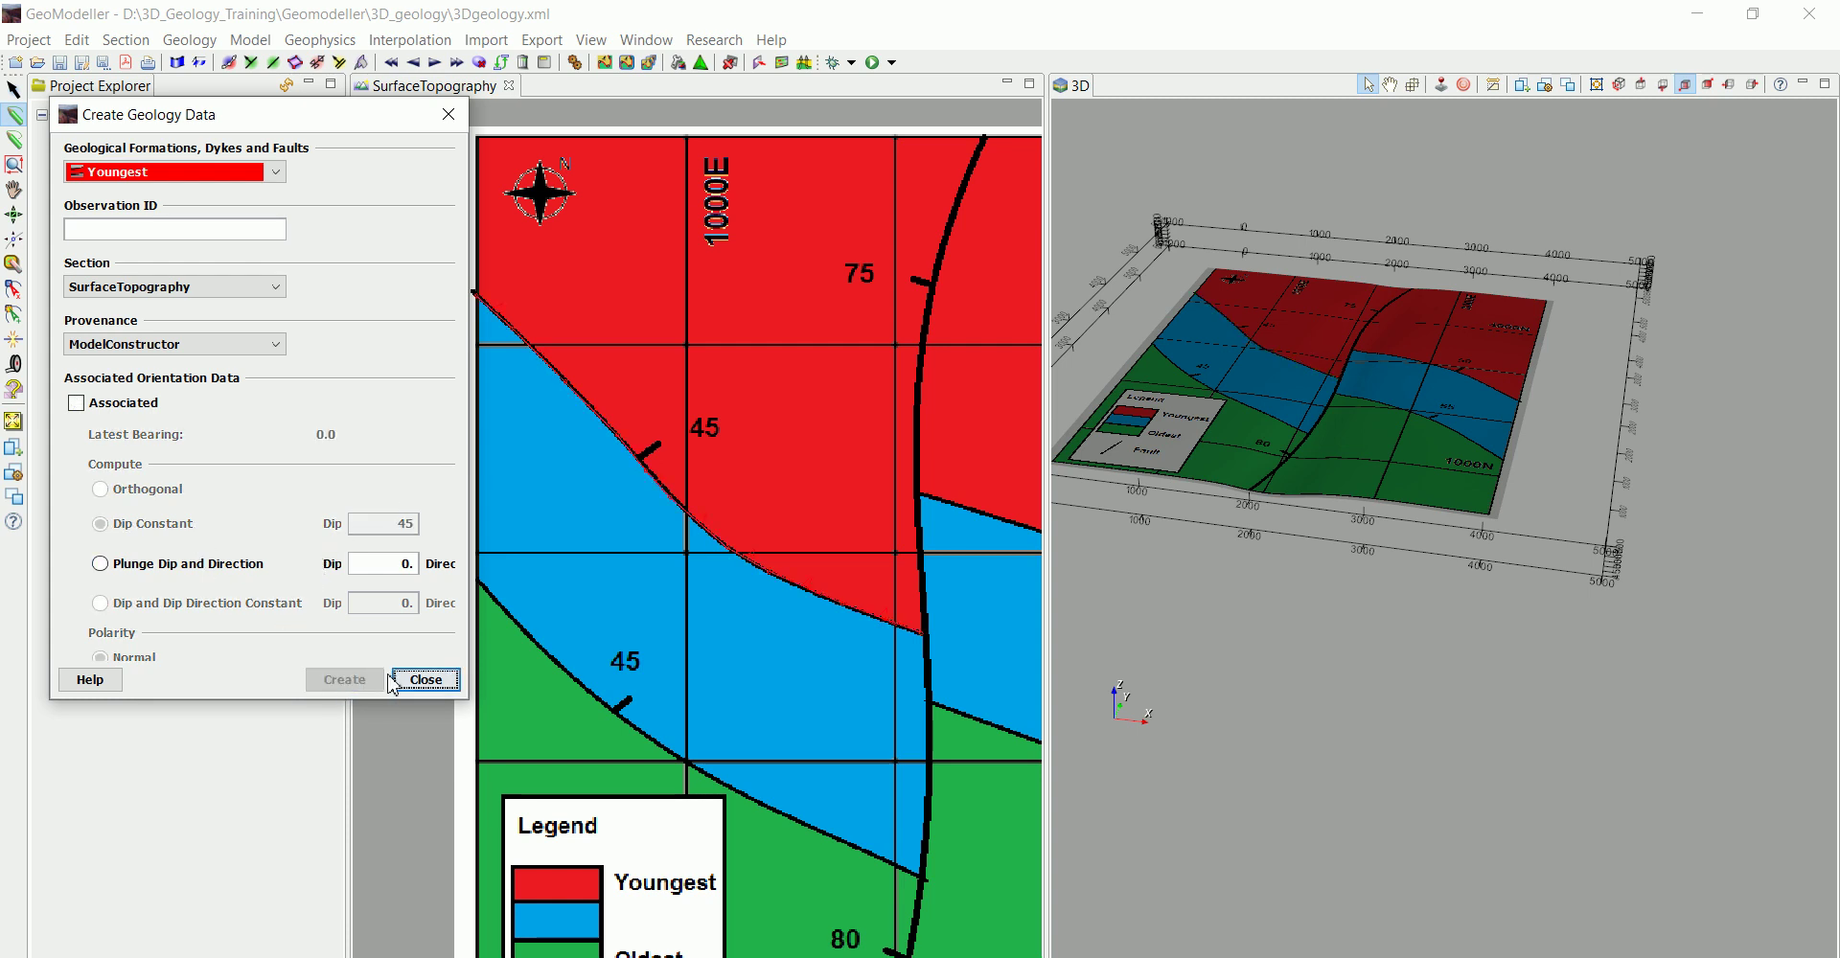
Close the geology data window and bring the Youngest contact near the 45 dip mark into view.
left_click(425, 680)
scroll(649, 464, "up", 2)
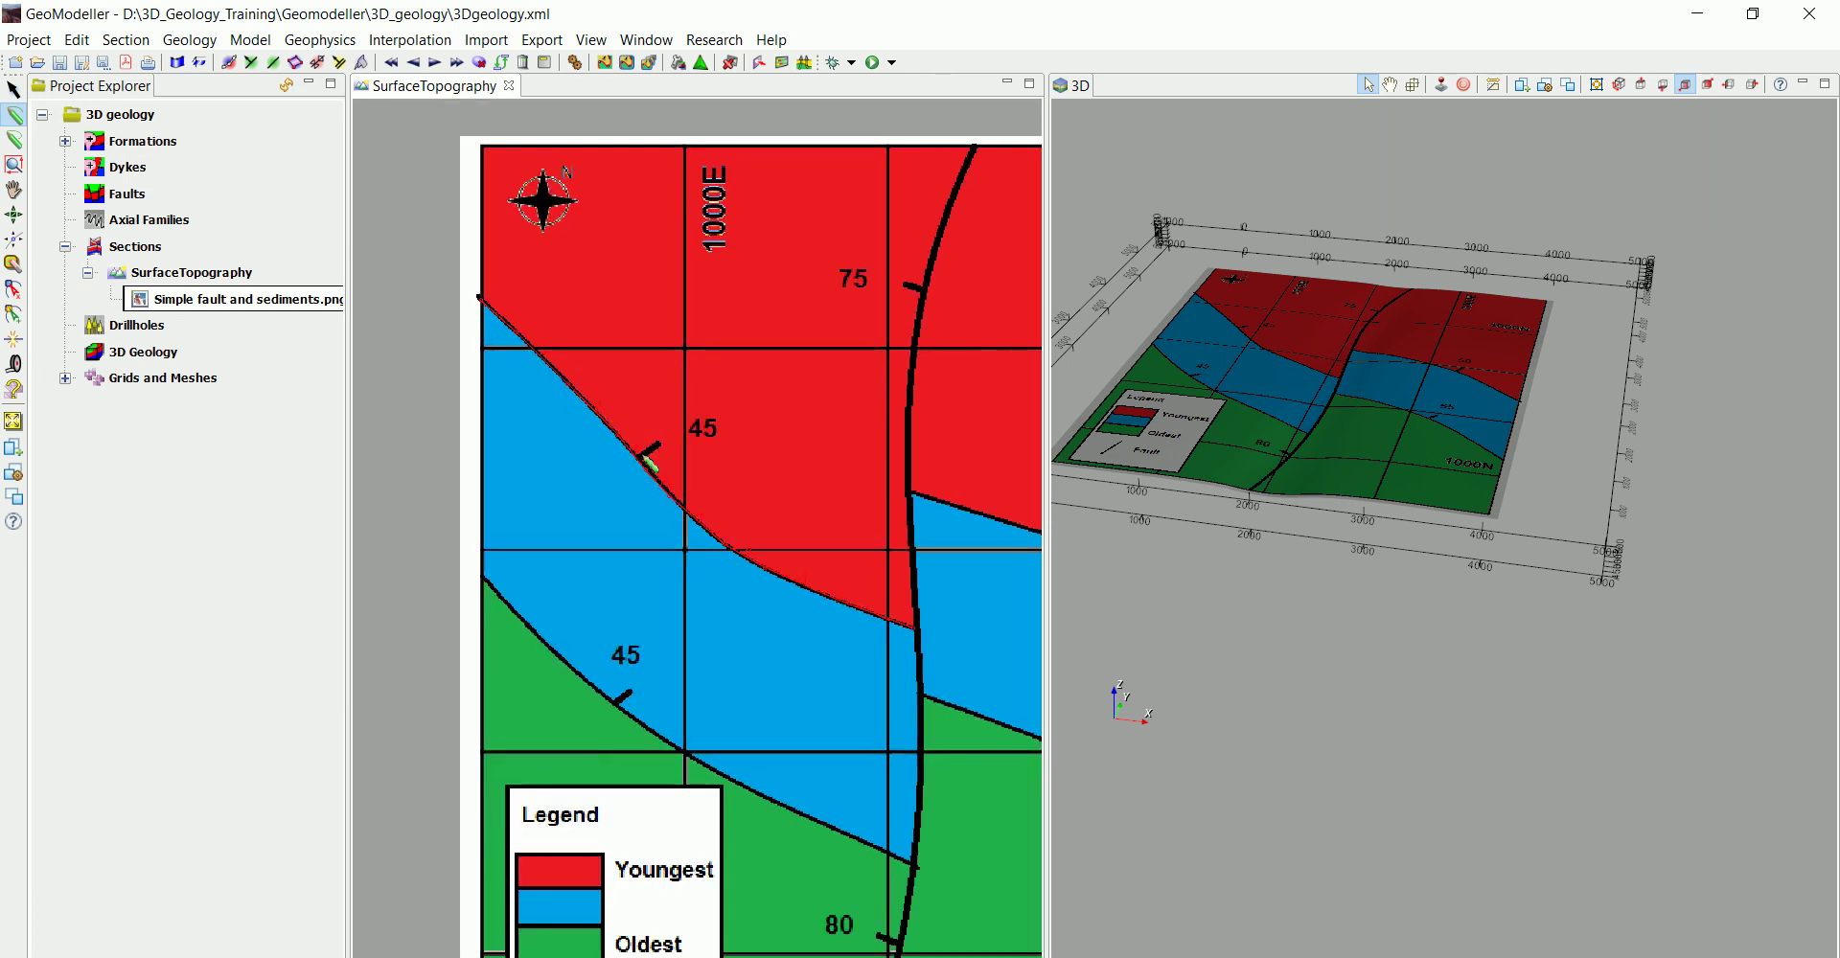
scroll(650, 456, "up", 3)
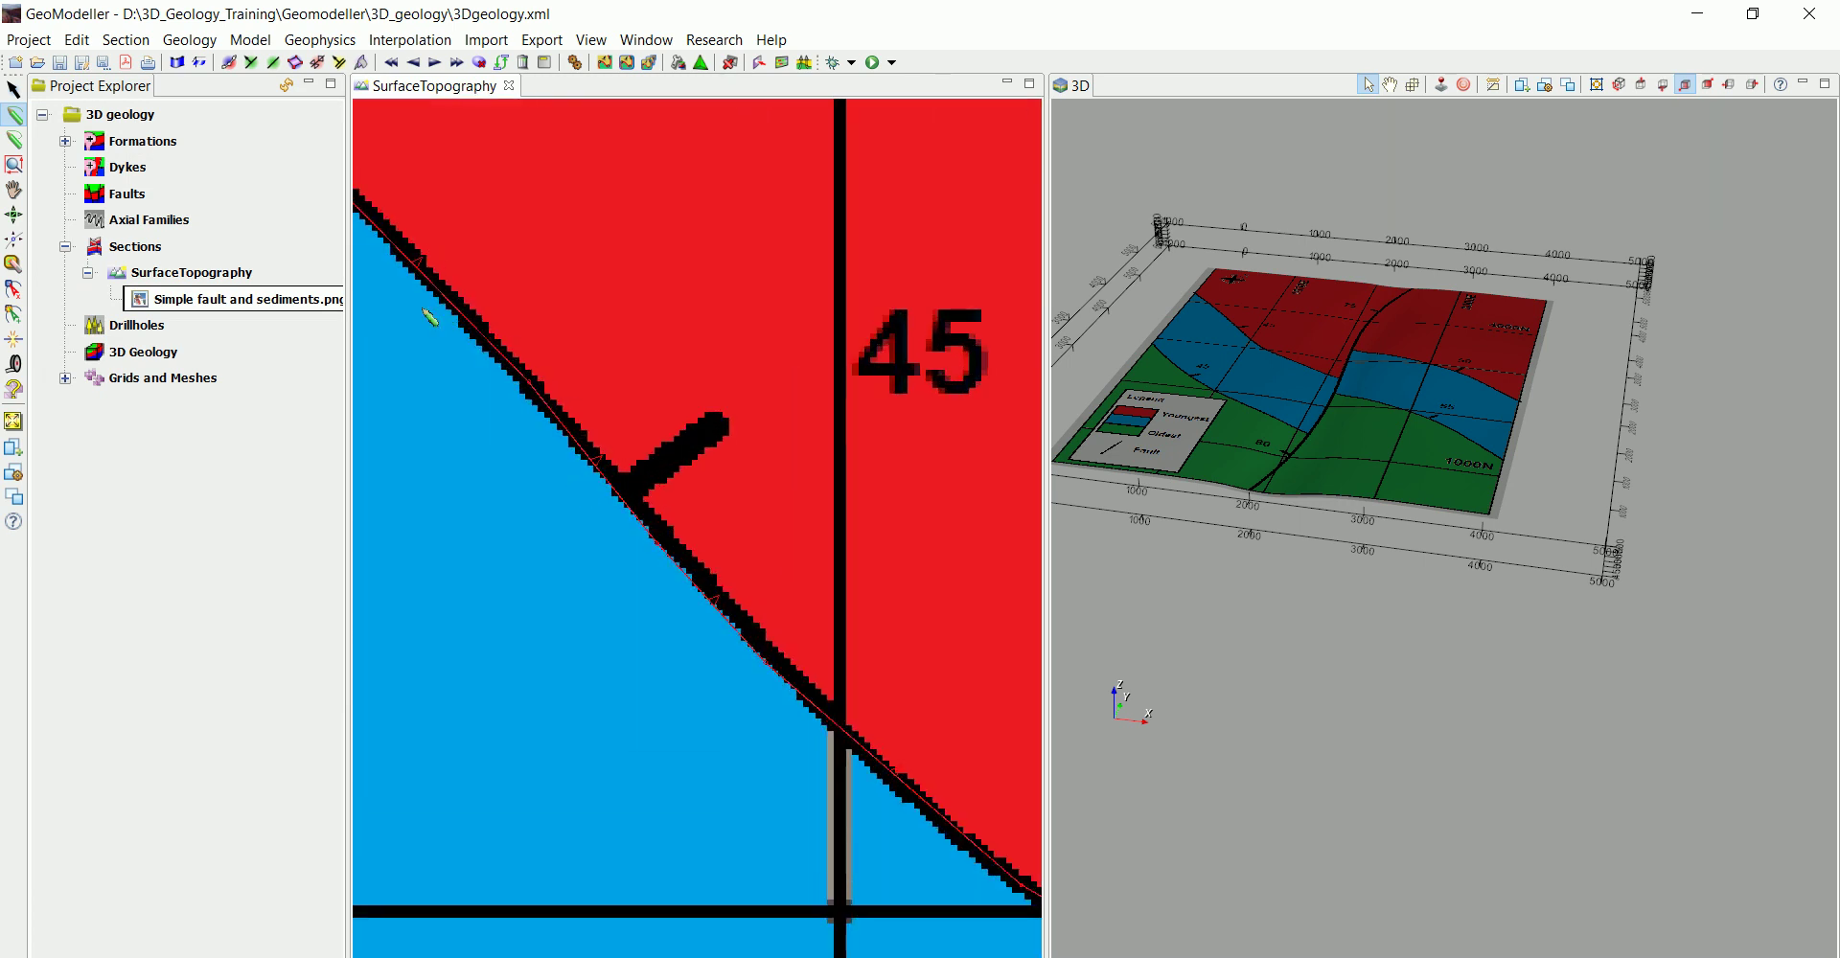
scroll(526, 583, "down", 1)
scroll(526, 582, "down", 1)
left_click_drag(751, 690, 654, 494)
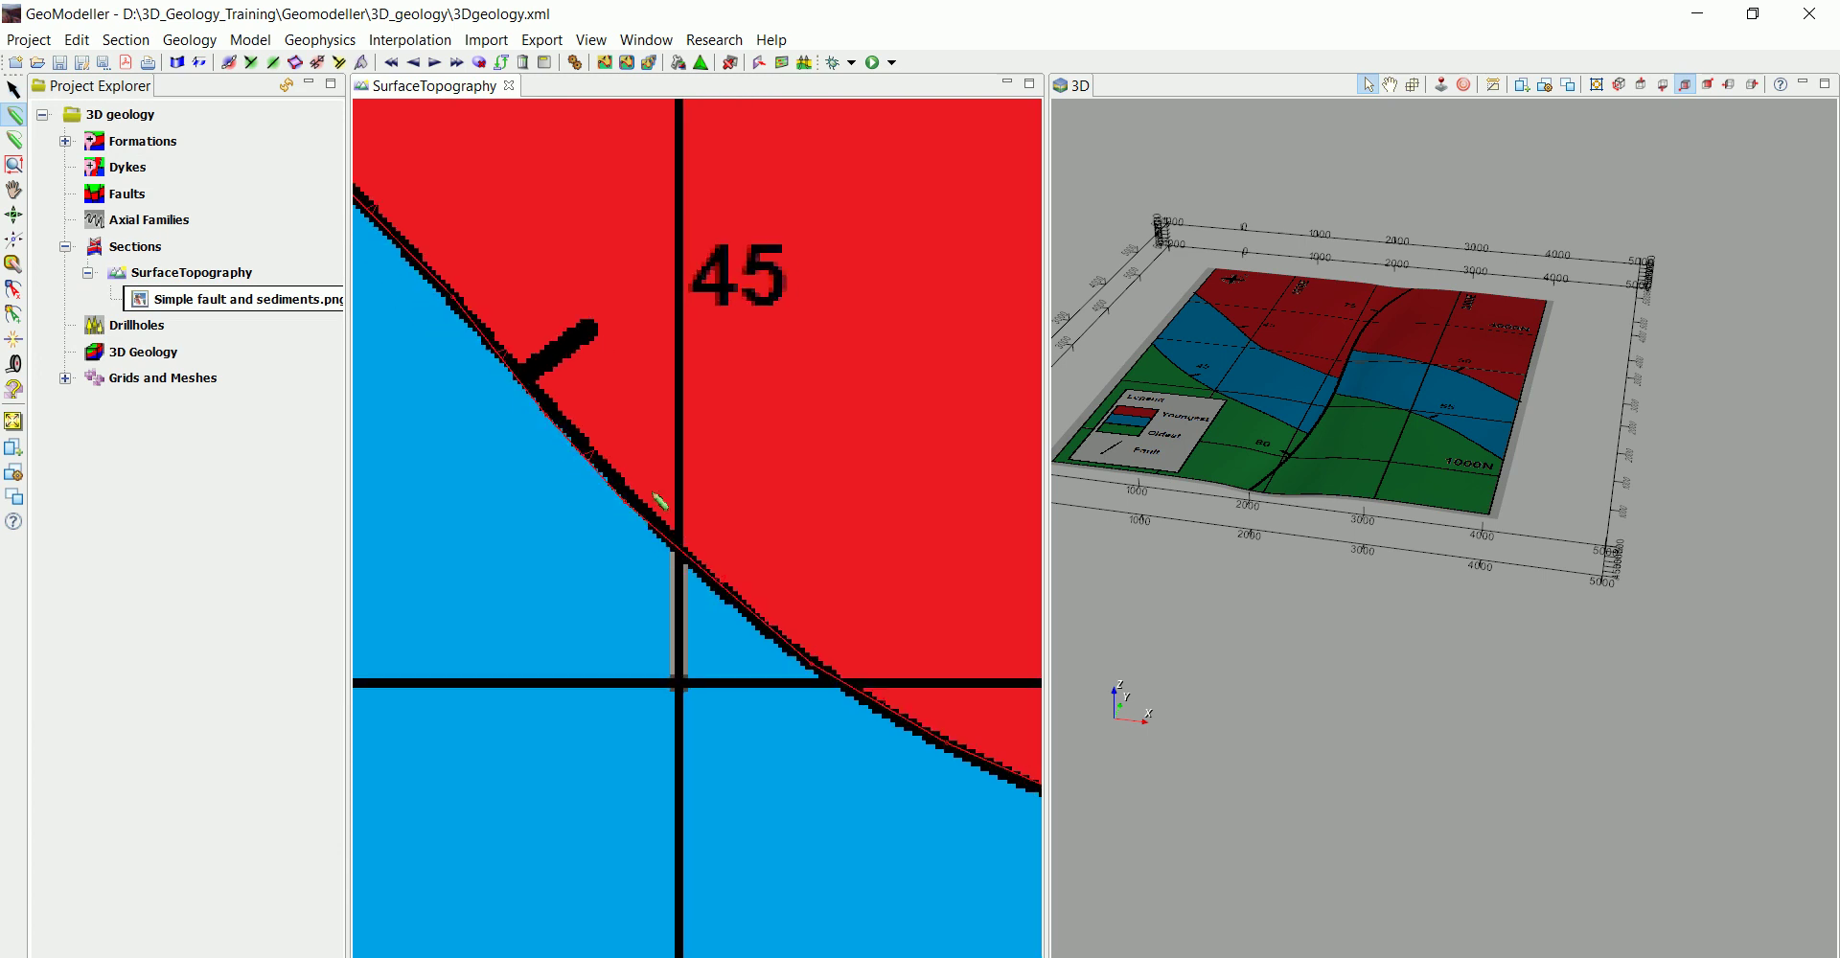
scroll(789, 345, "down", 5)
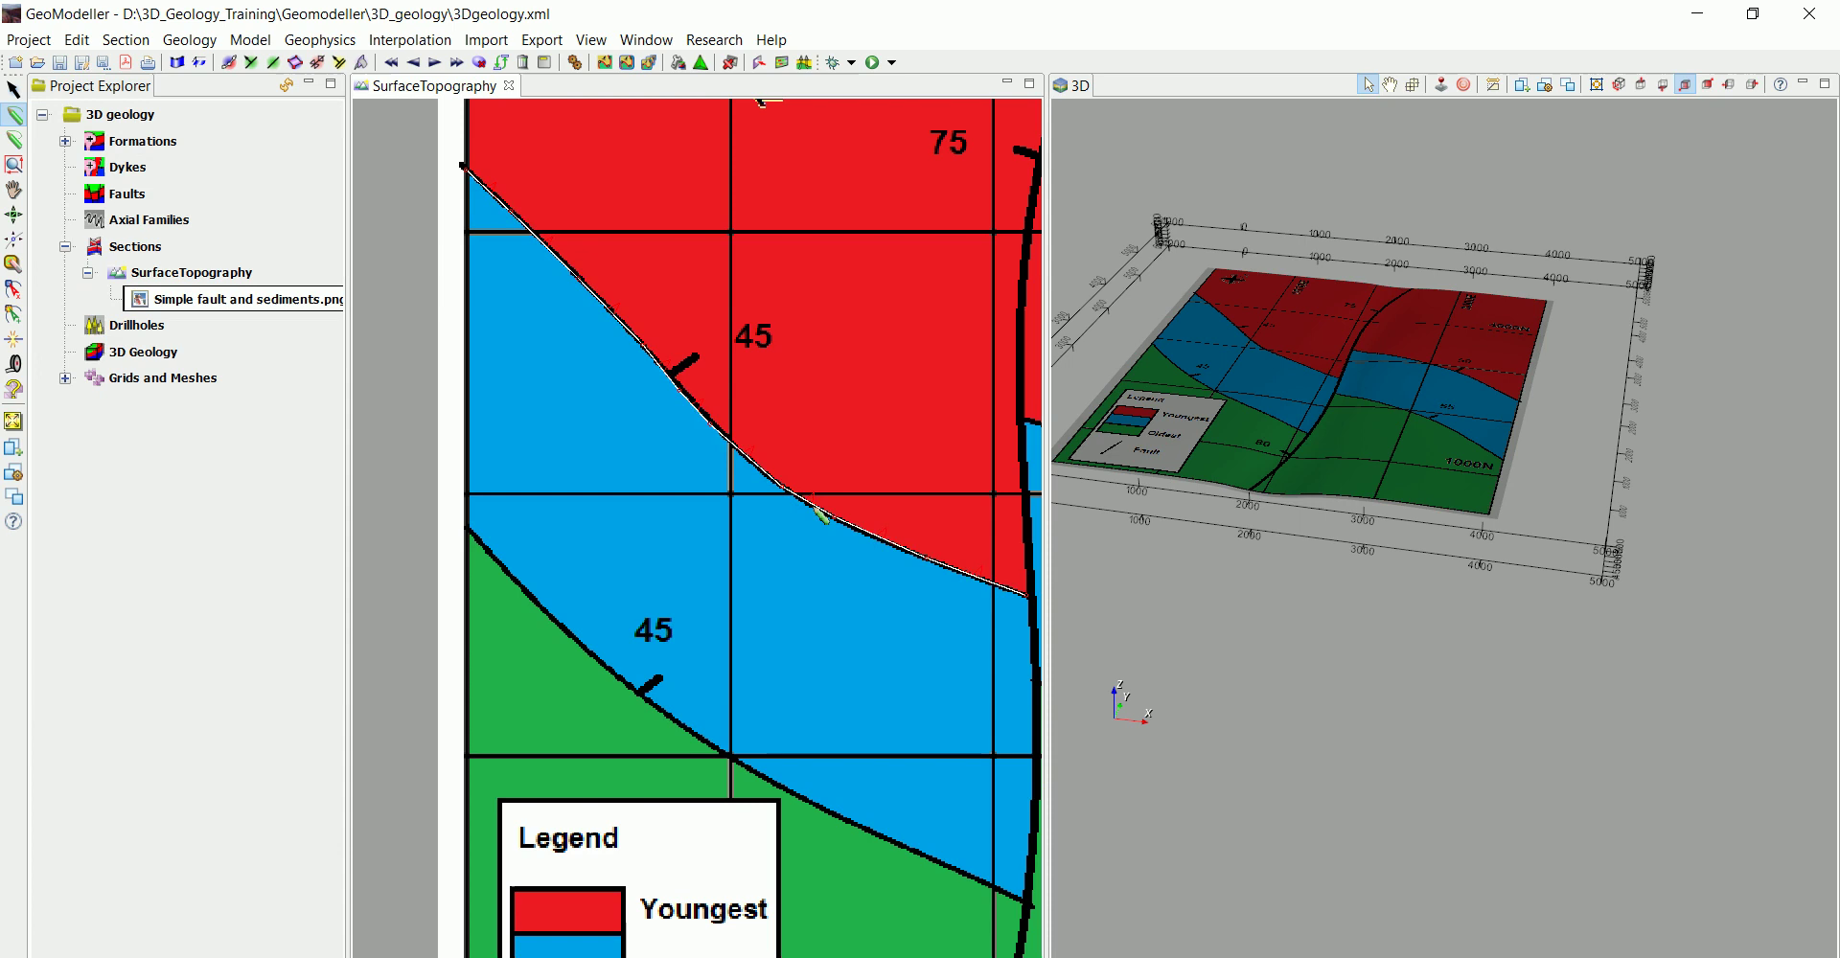
Flip the point order of the Youngest contact line twice.
right_click(737, 447)
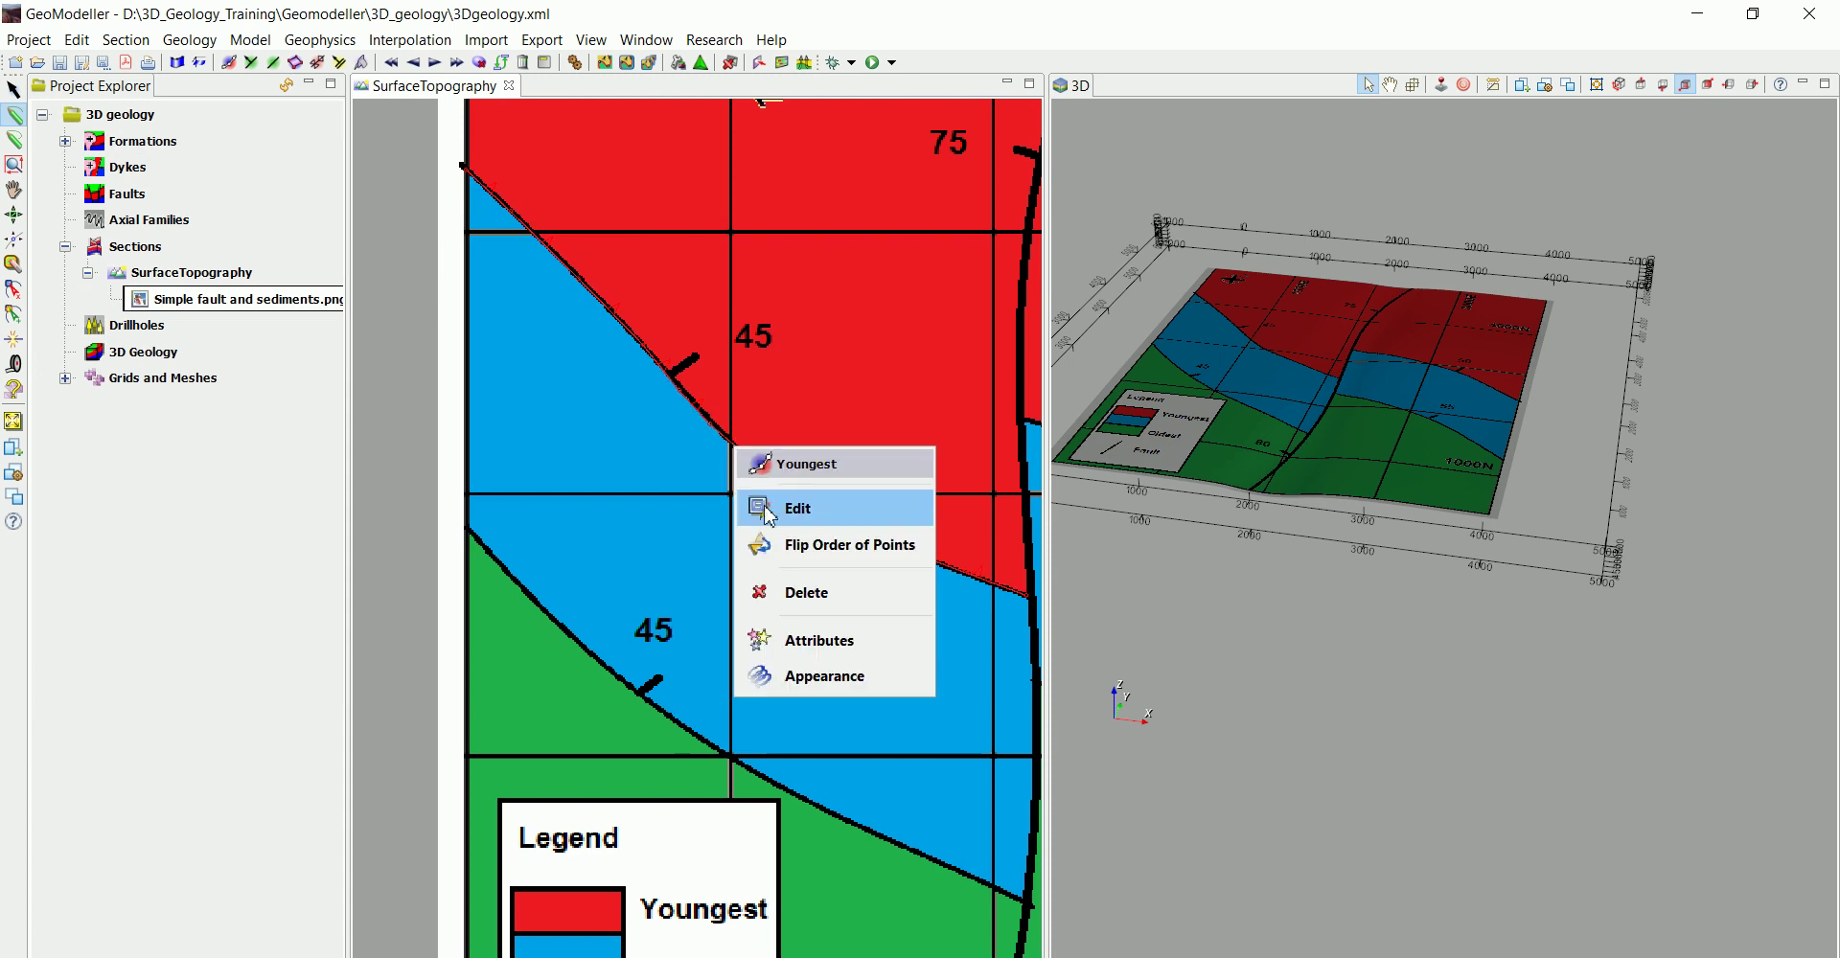
left_click(797, 556)
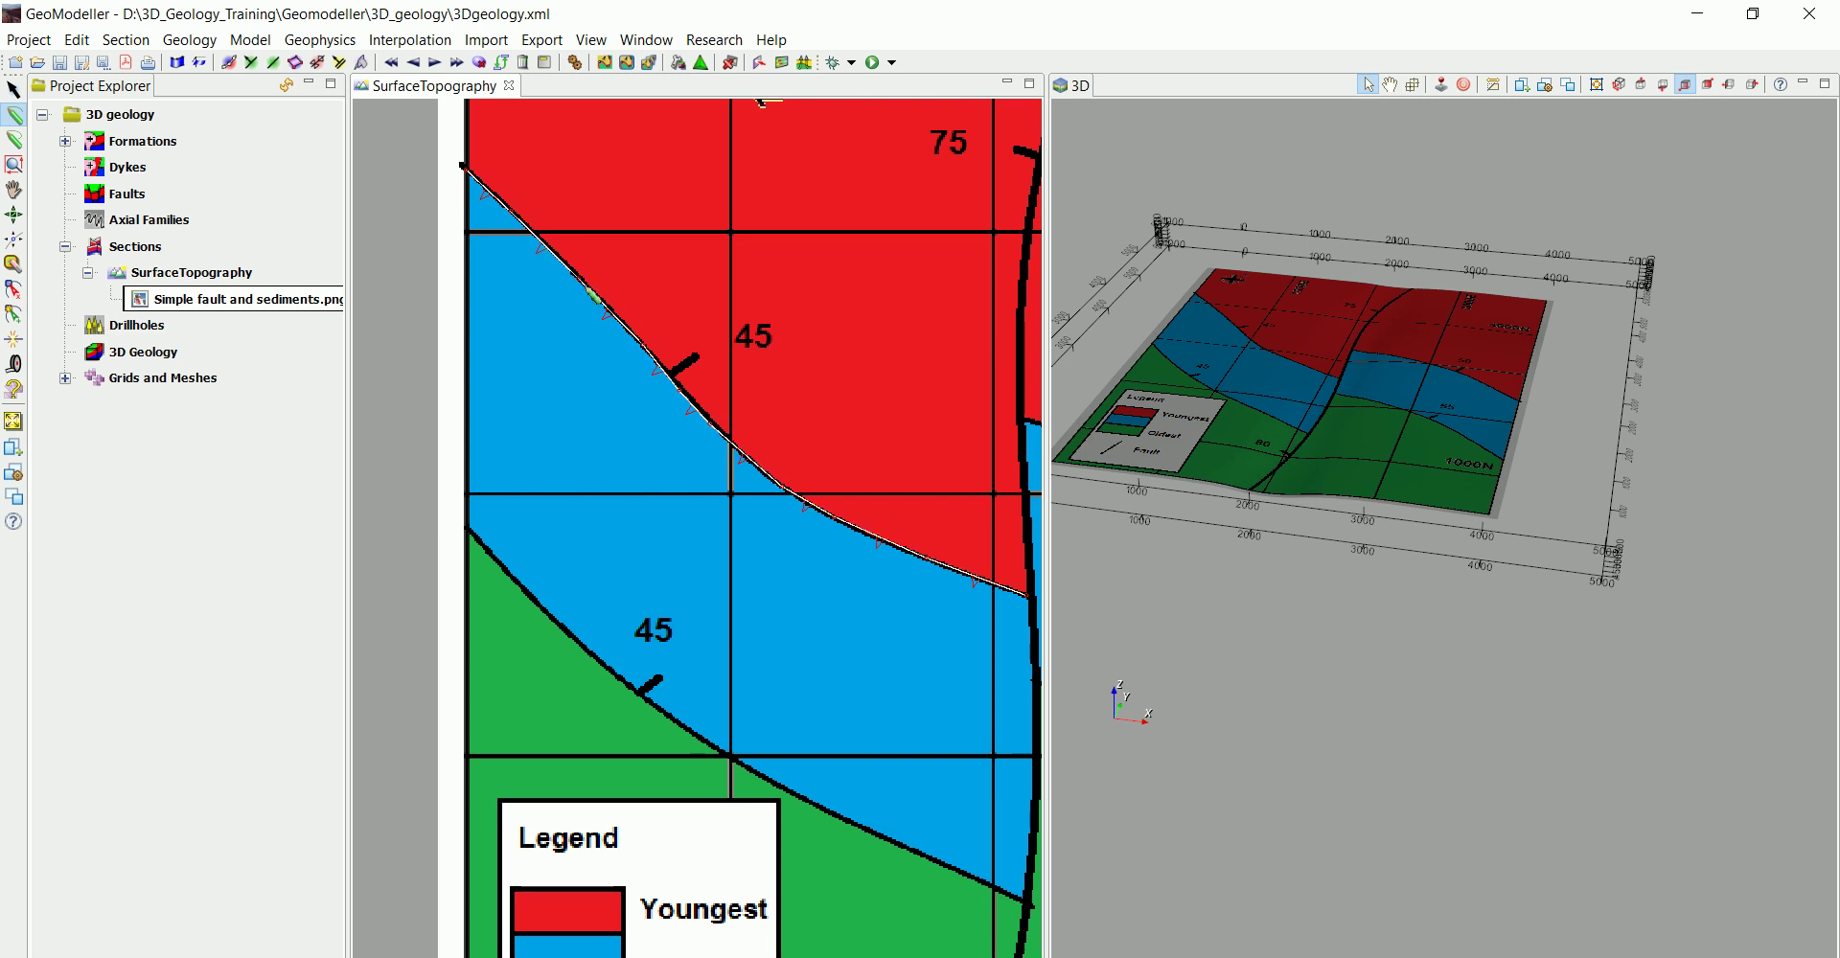
right_click(588, 289)
left_click(634, 387)
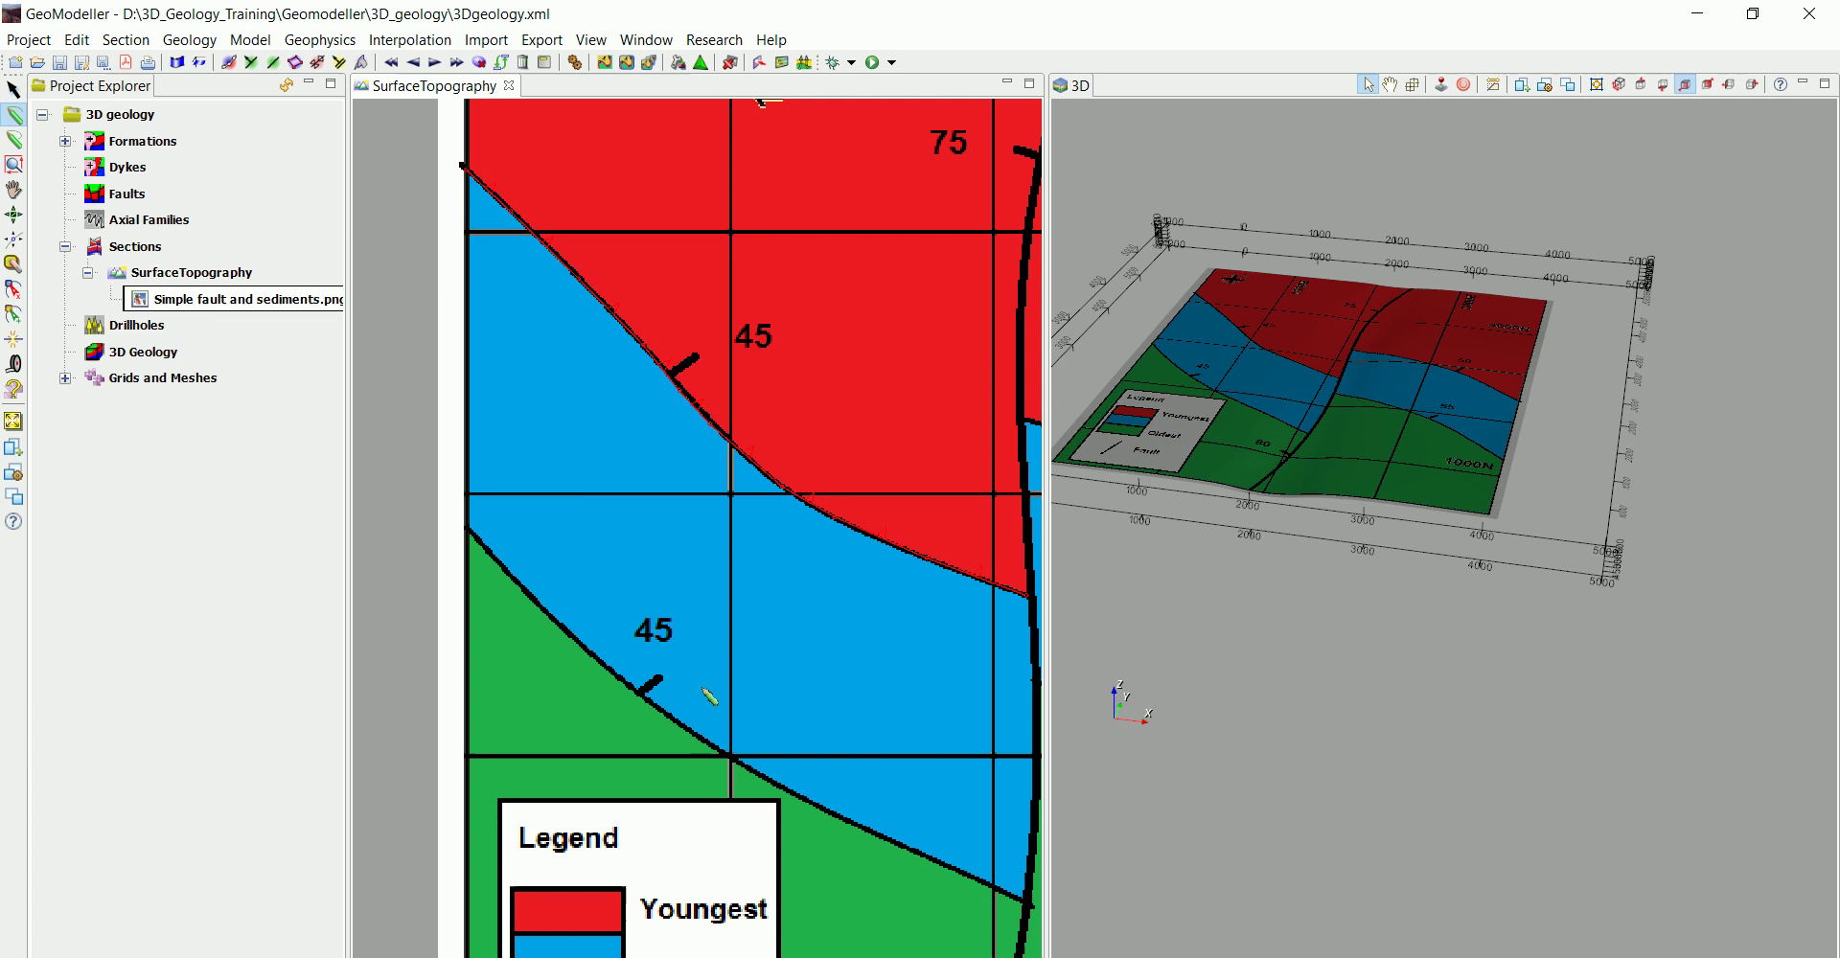
scroll(782, 654, "down", 3)
left_click_drag(788, 642, 441, 651)
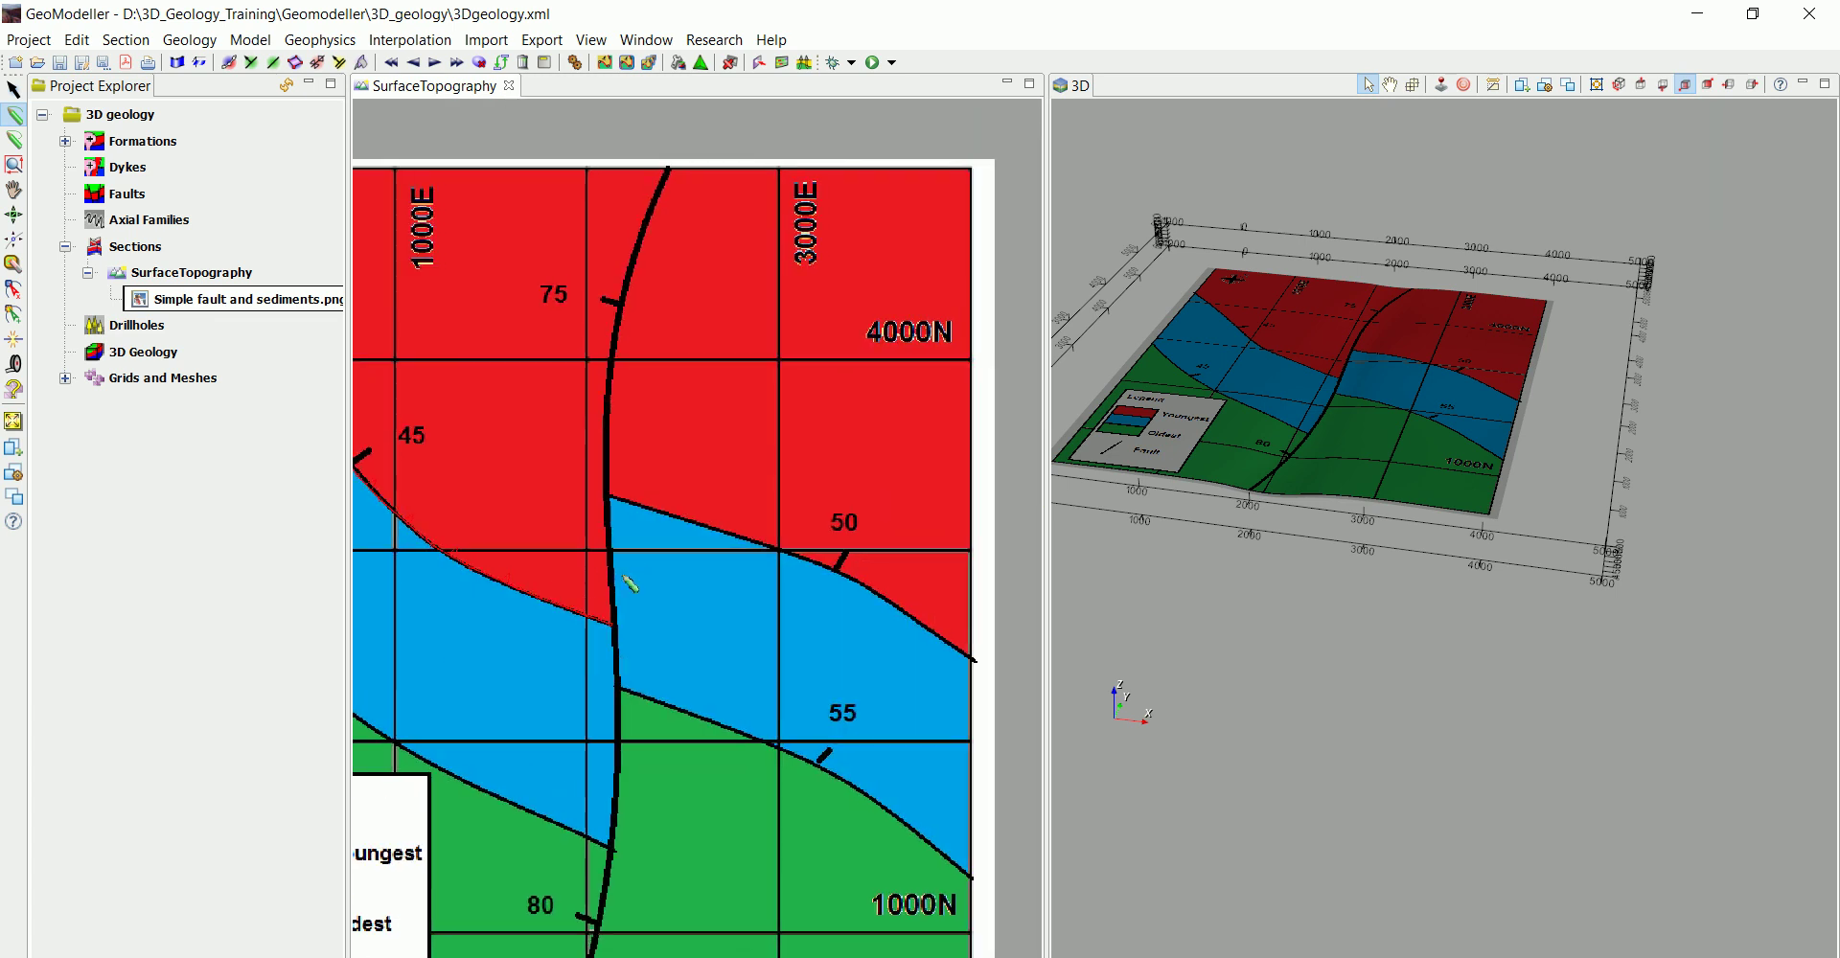
scroll(642, 575, "up", 2)
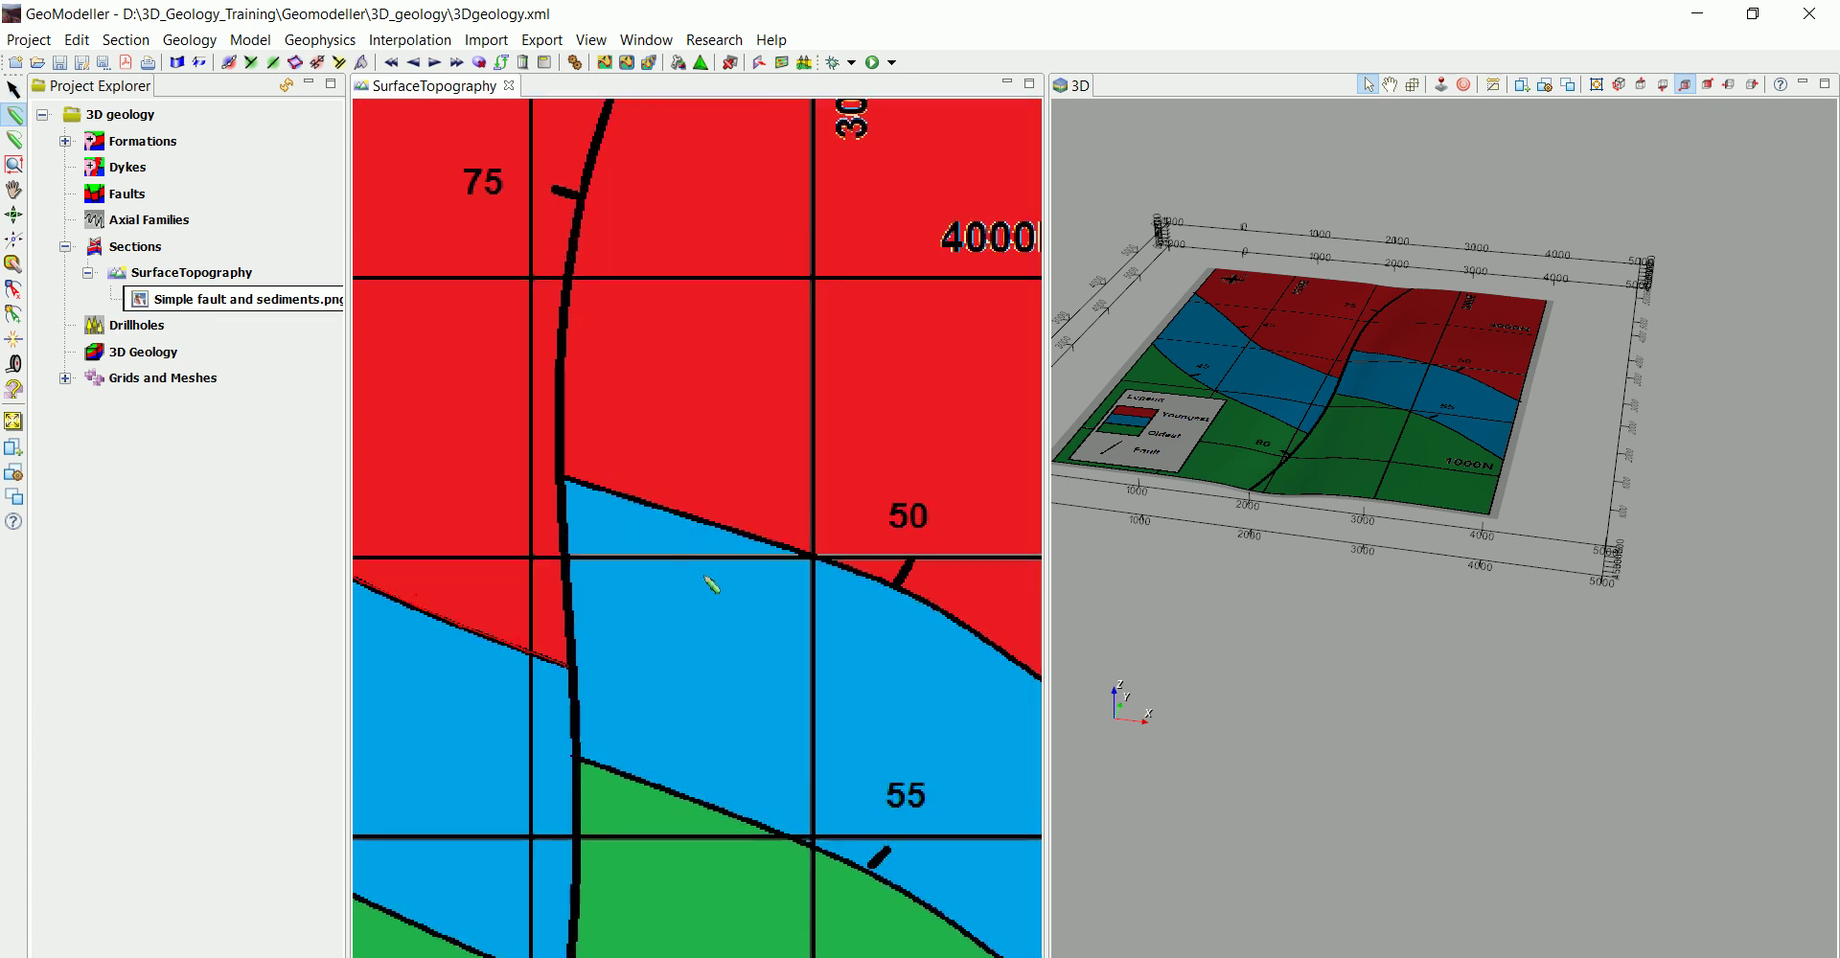
left_click_drag(711, 585, 596, 514)
Trace the red–blue contact east of the fault, past the 50 dip mark, to the map's east edge.
scroll(463, 417, "up", 1)
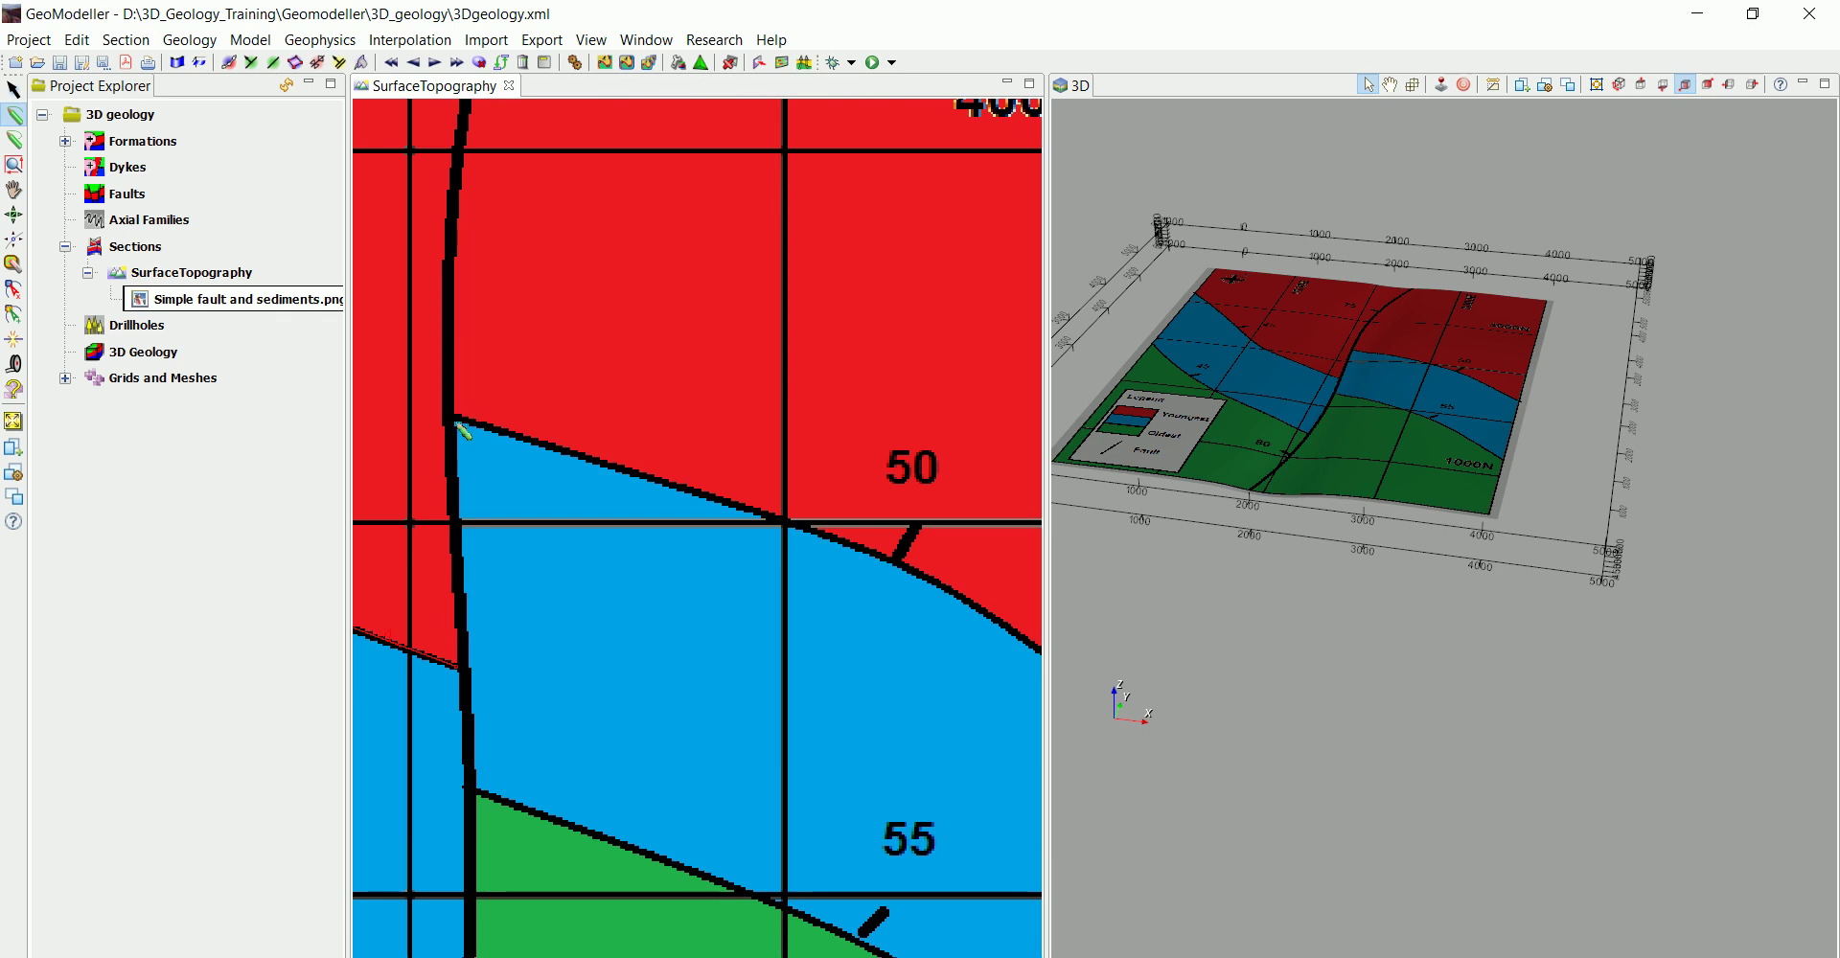
left_click(457, 416)
left_click(564, 451)
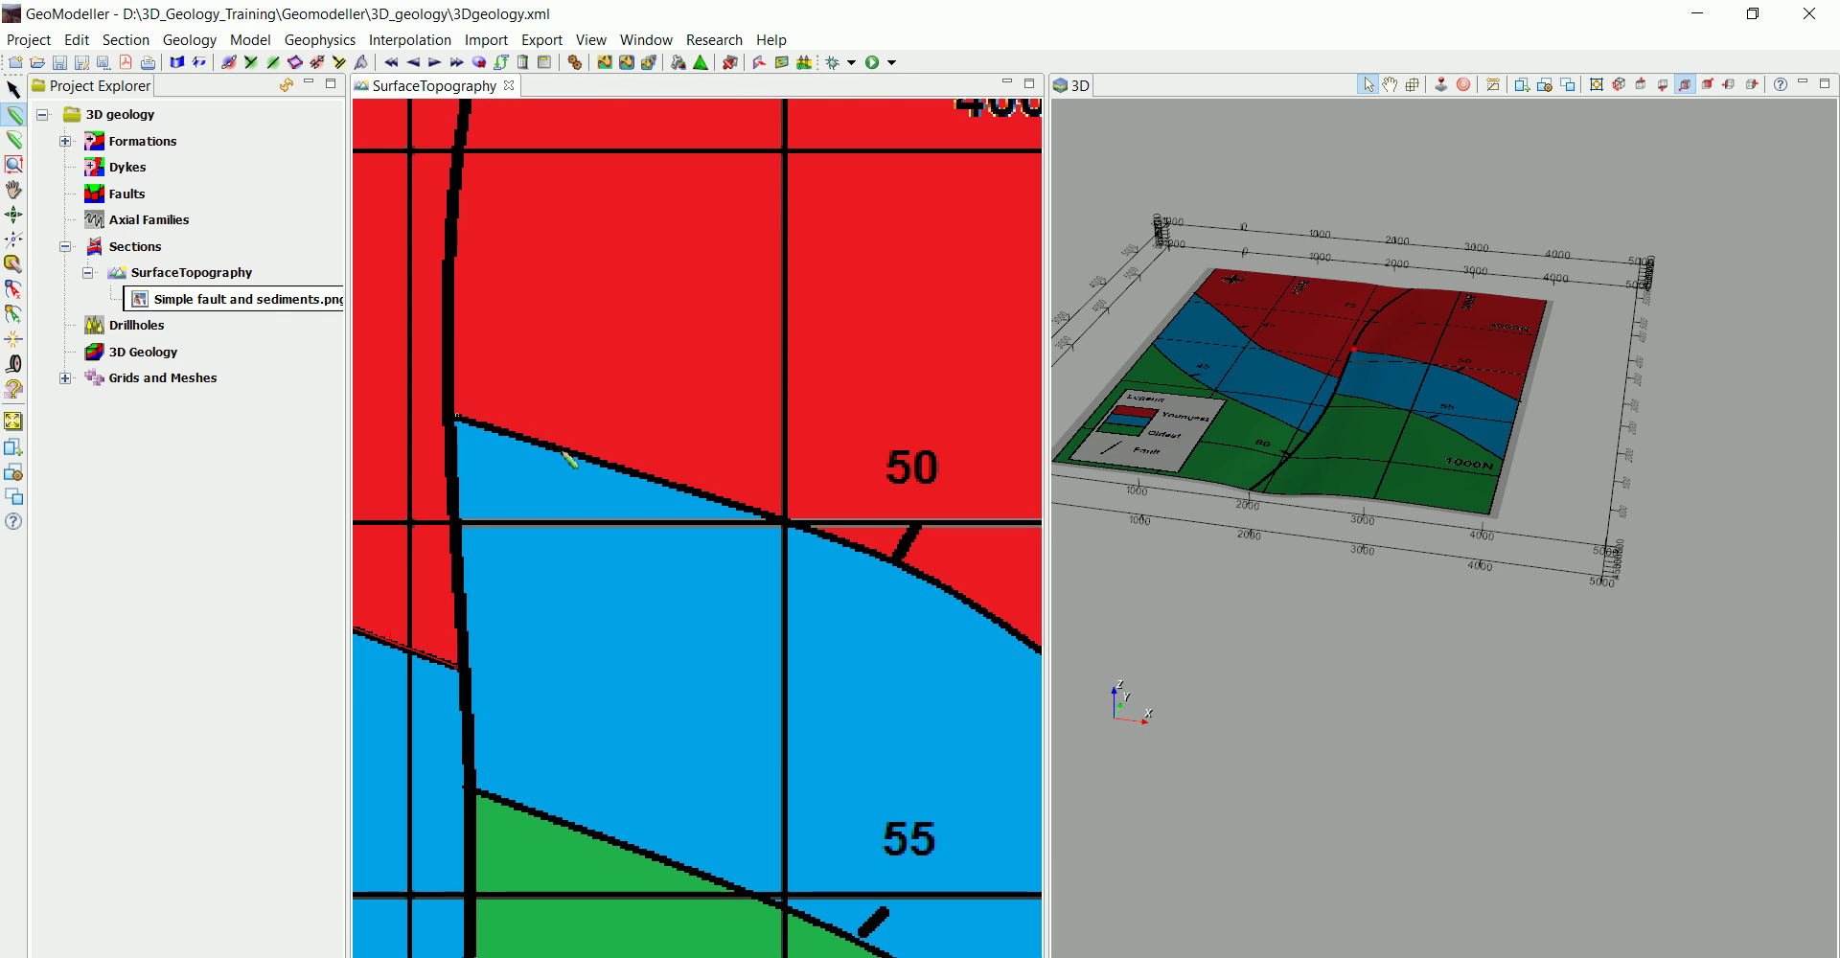
left_click(749, 506)
left_click(828, 538)
left_click_drag(854, 619, 627, 449)
left_click(677, 397)
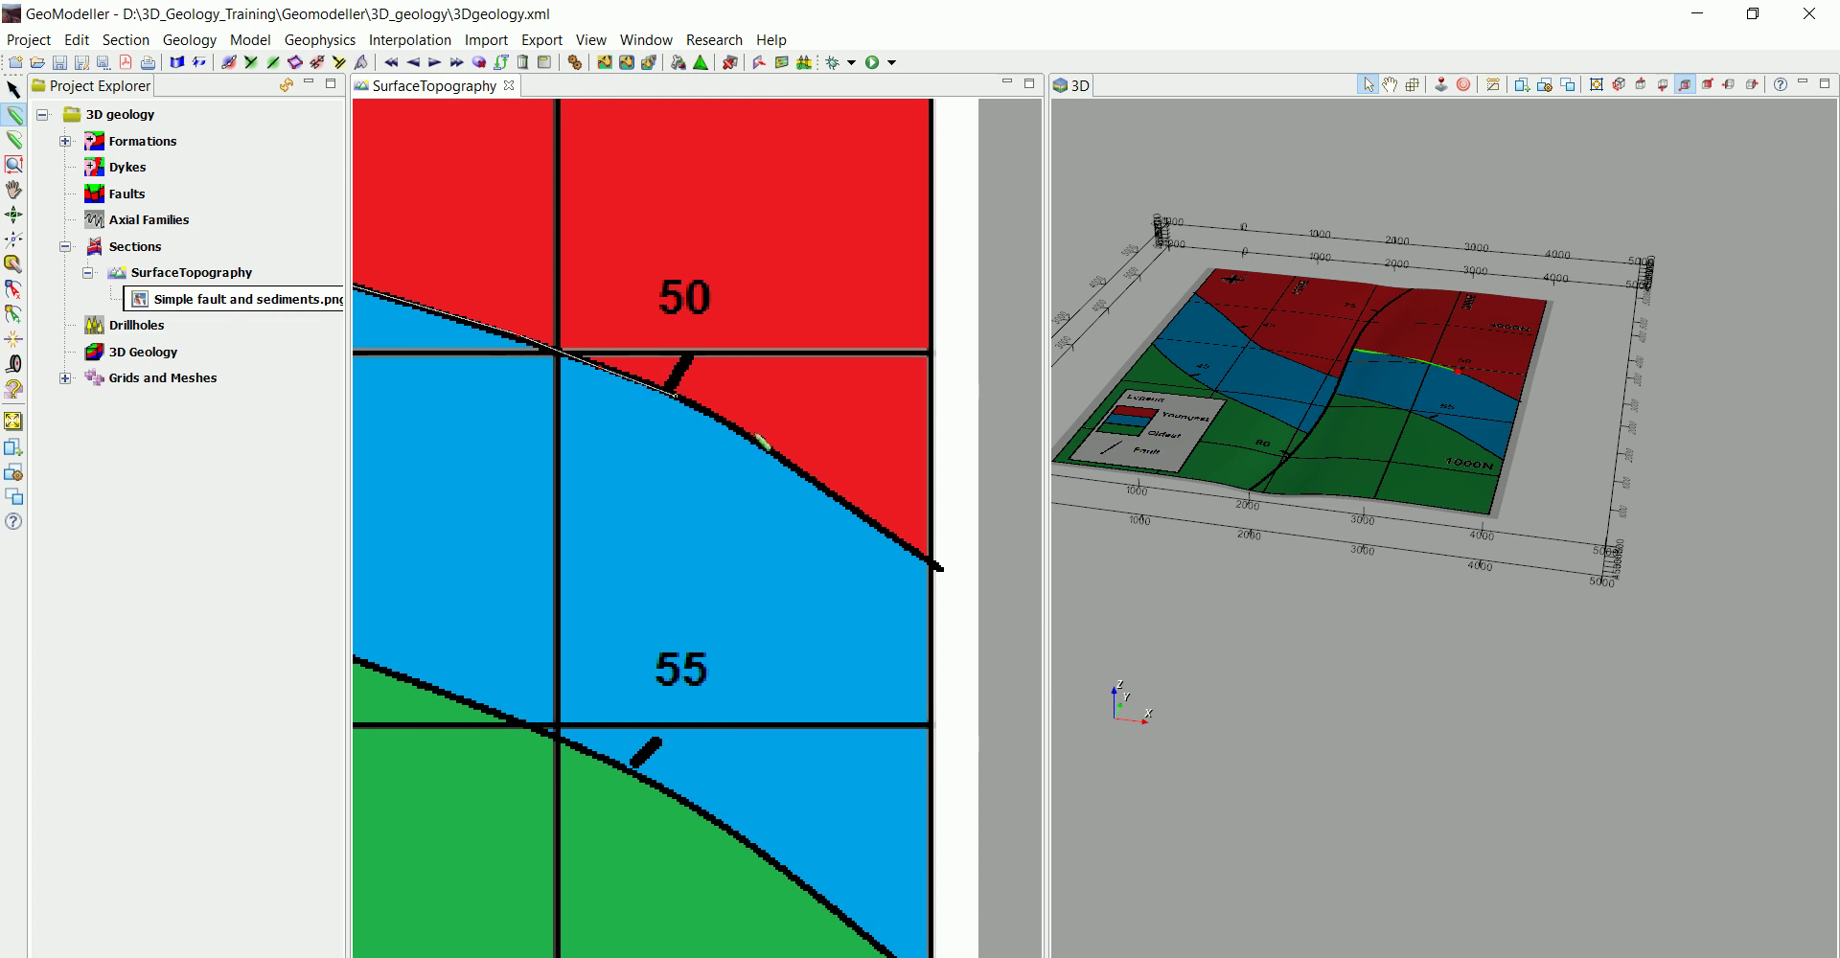
left_click(939, 567)
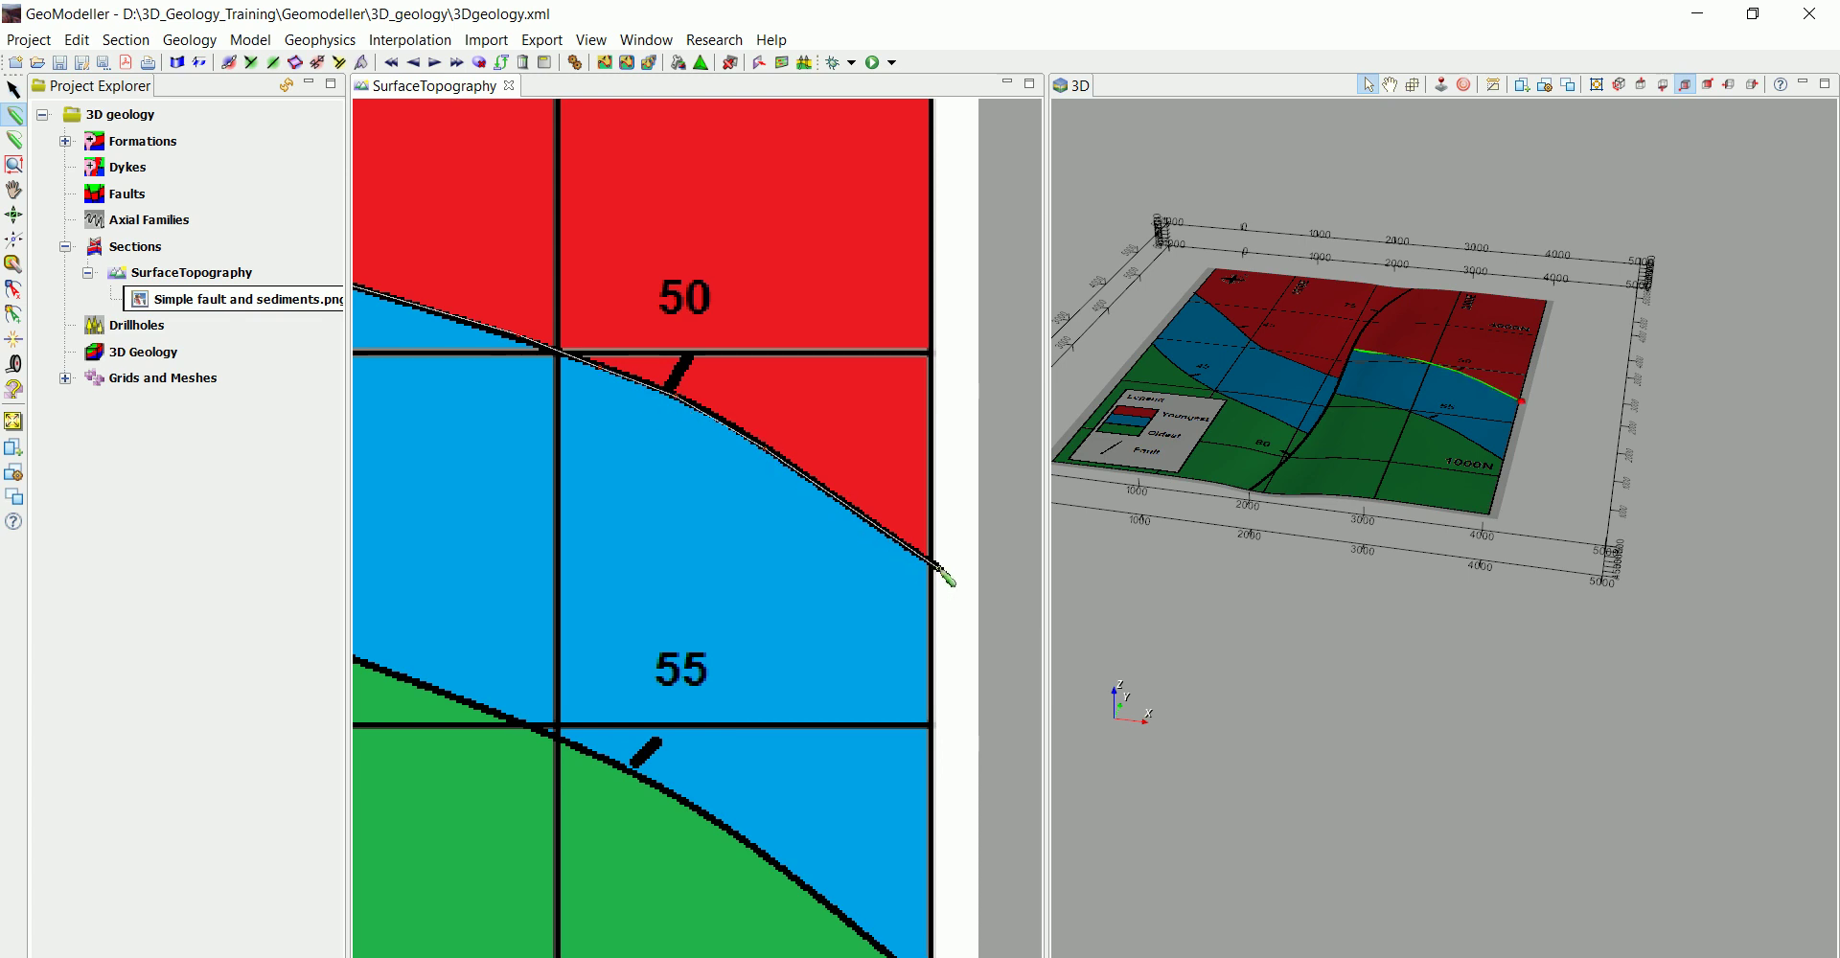
Create Youngest geology data from this line with an associated constant dip of 50.
left_click(231, 65)
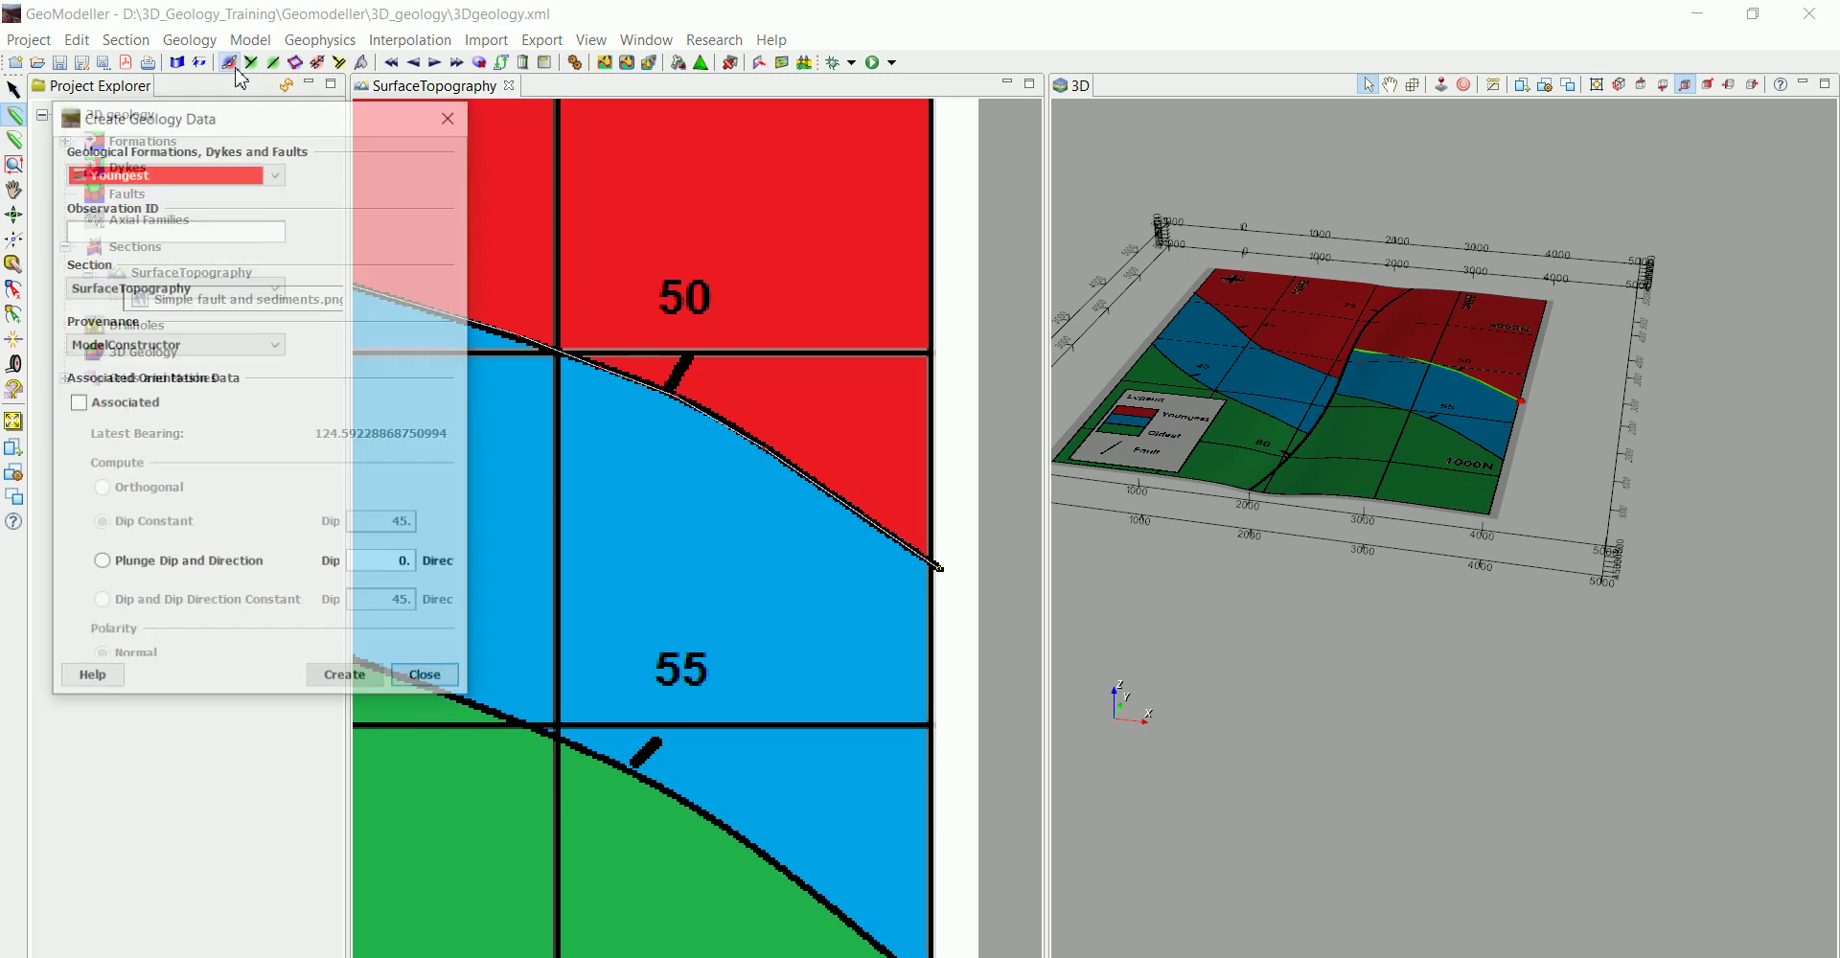
left_click(77, 403)
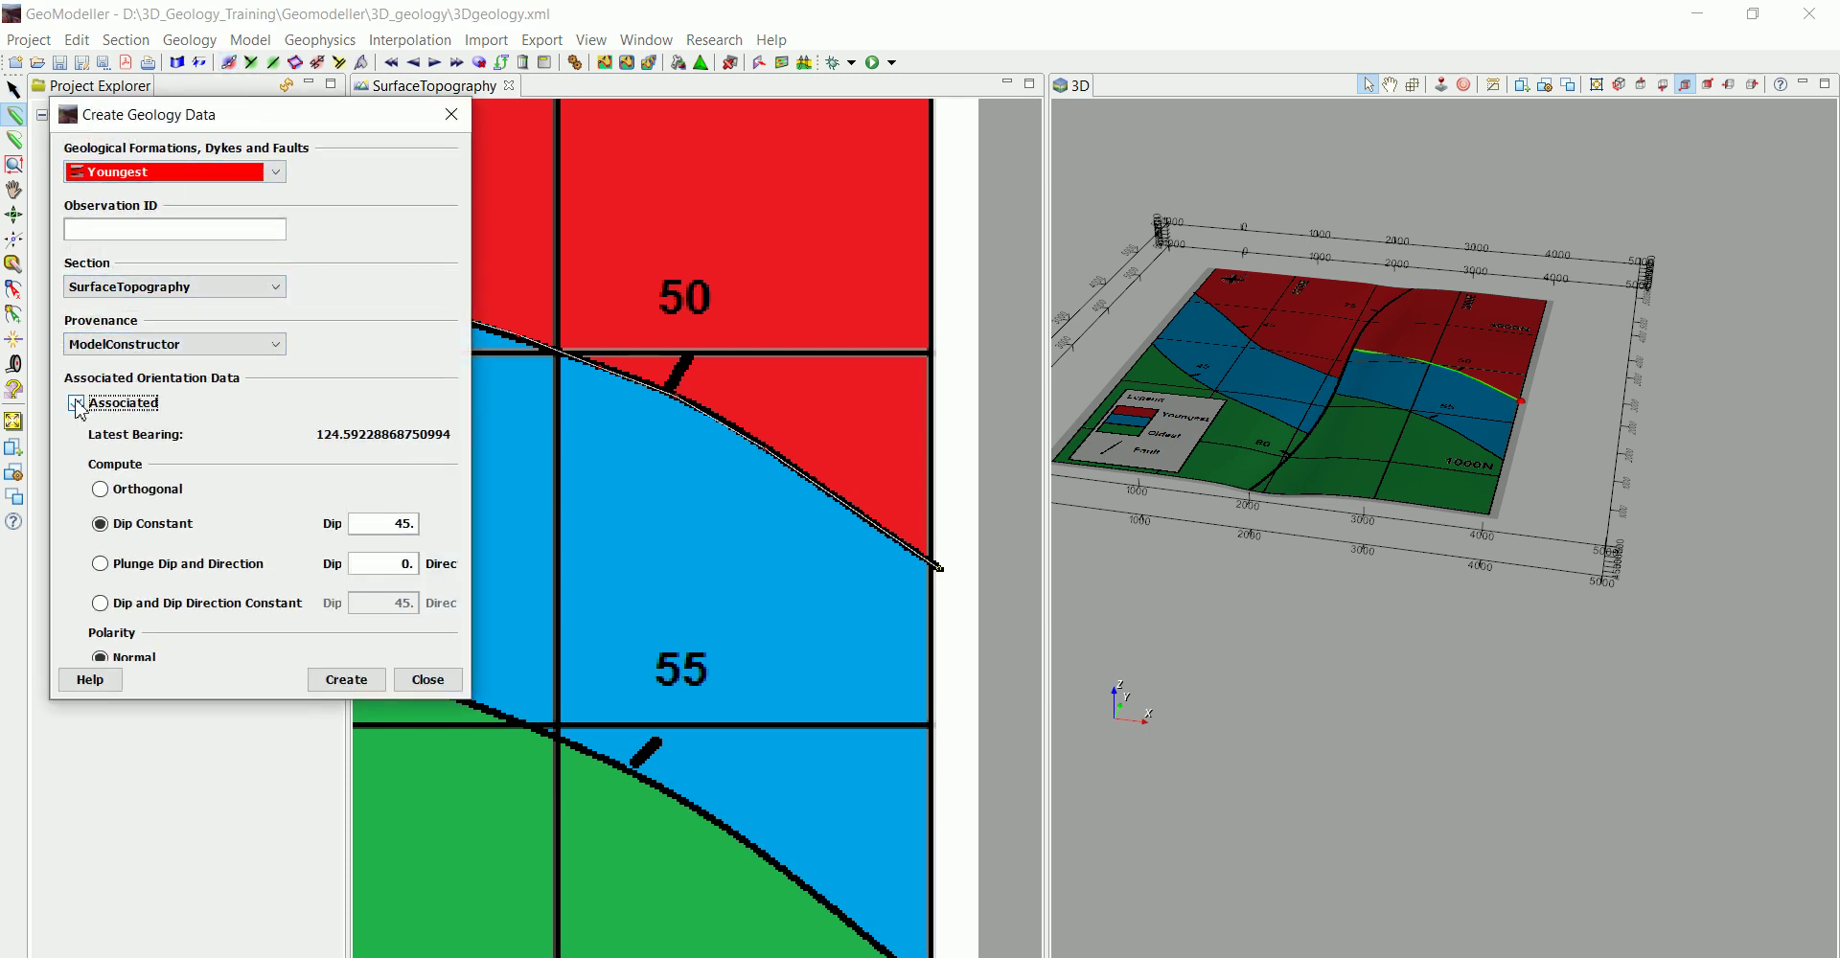
left_click_drag(391, 526, 488, 532)
type("50")
left_click(346, 680)
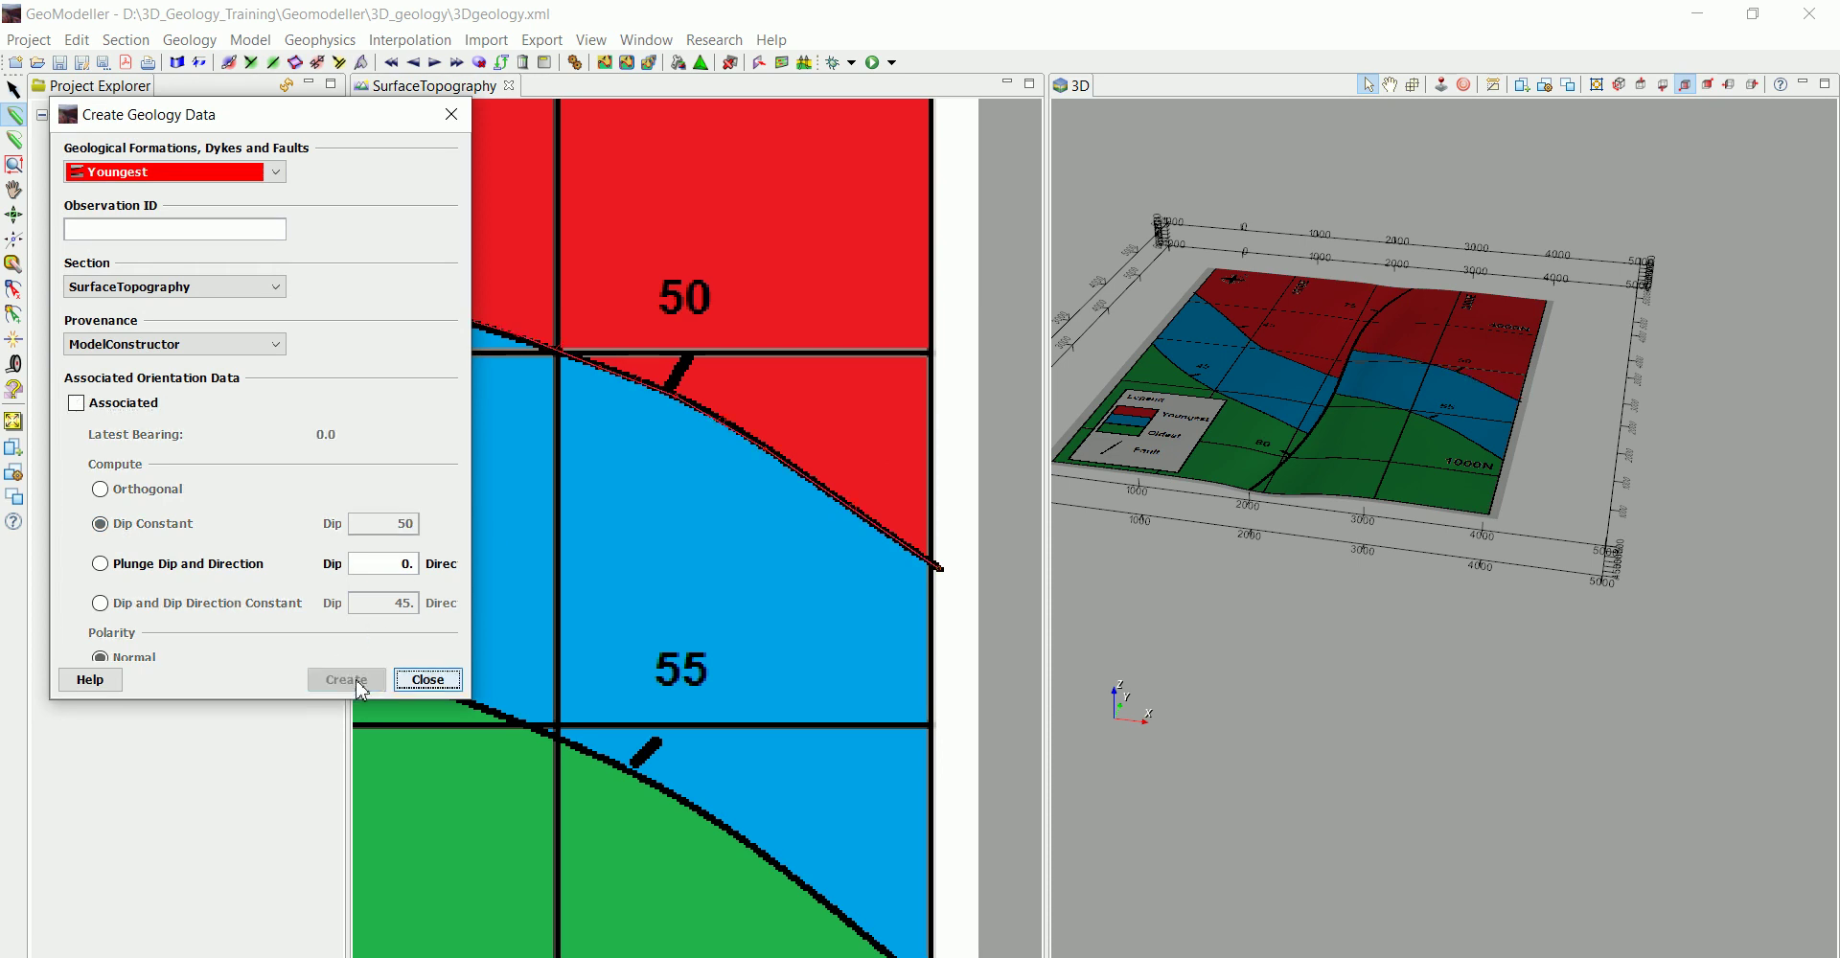
Trace the blue–green contact west of the fault, past the 45 dip mark, ending at the fault.
left_click(426, 682)
scroll(630, 545, "down", 4)
left_click_drag(624, 562, 907, 469)
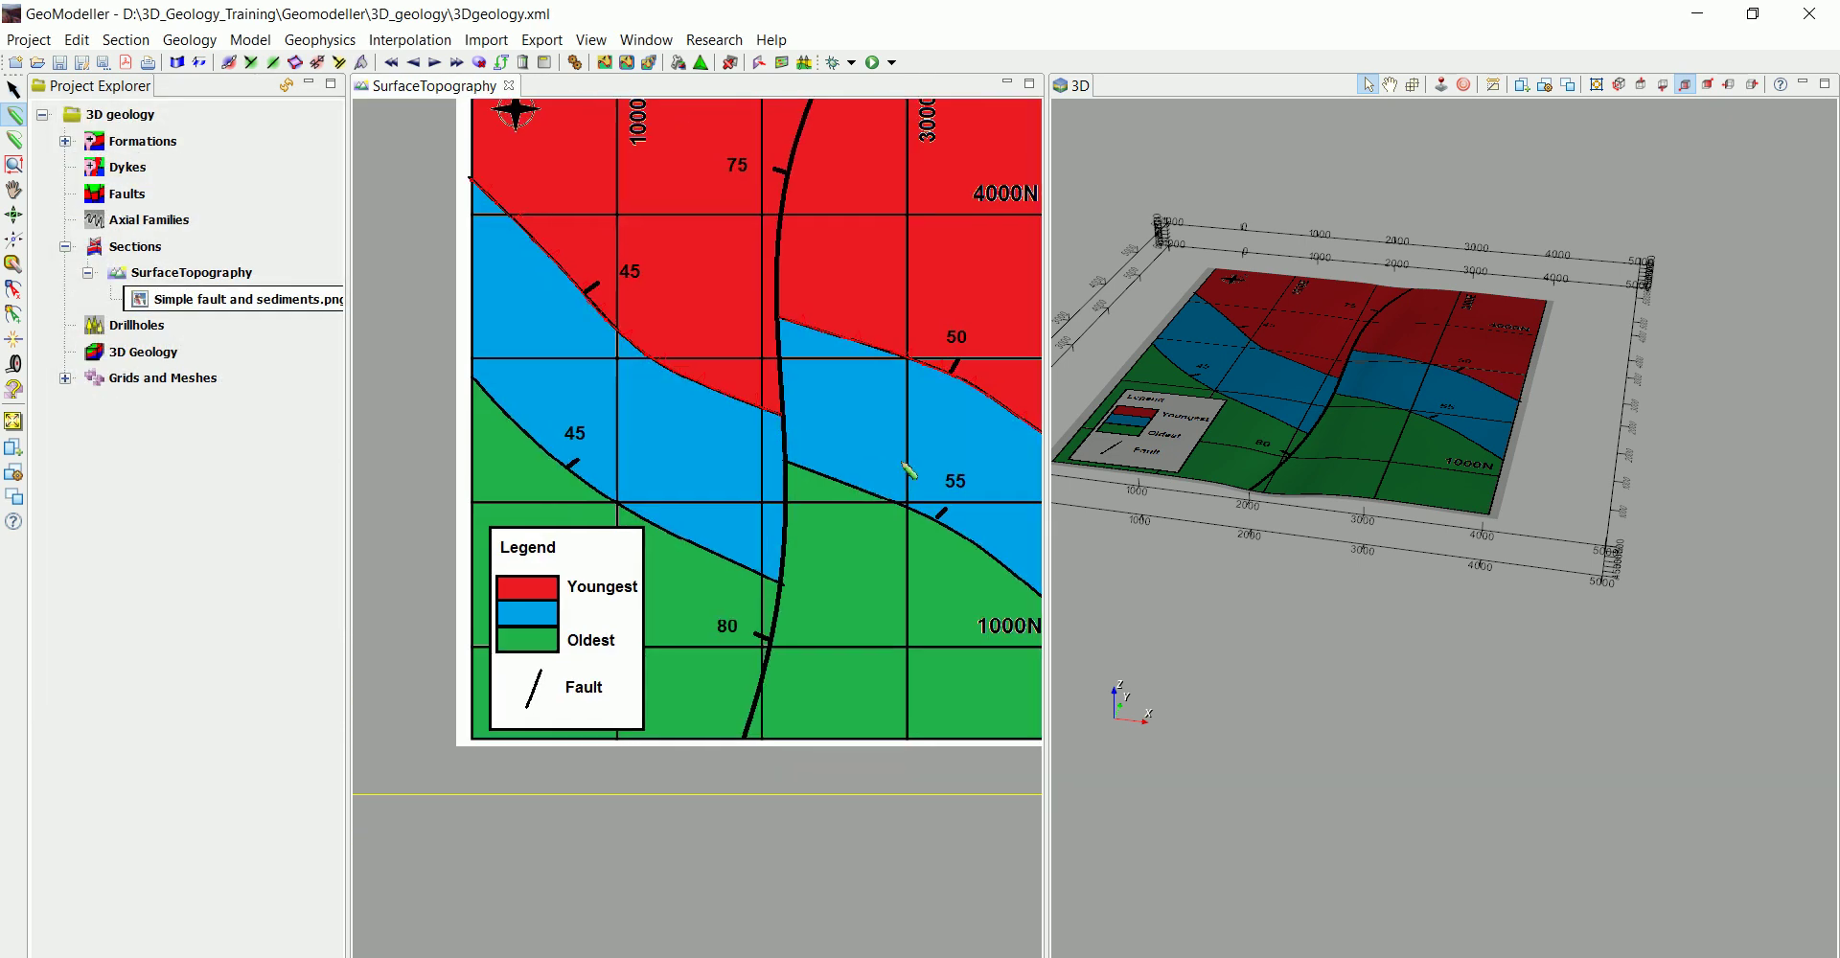
scroll(602, 396, "up", 5)
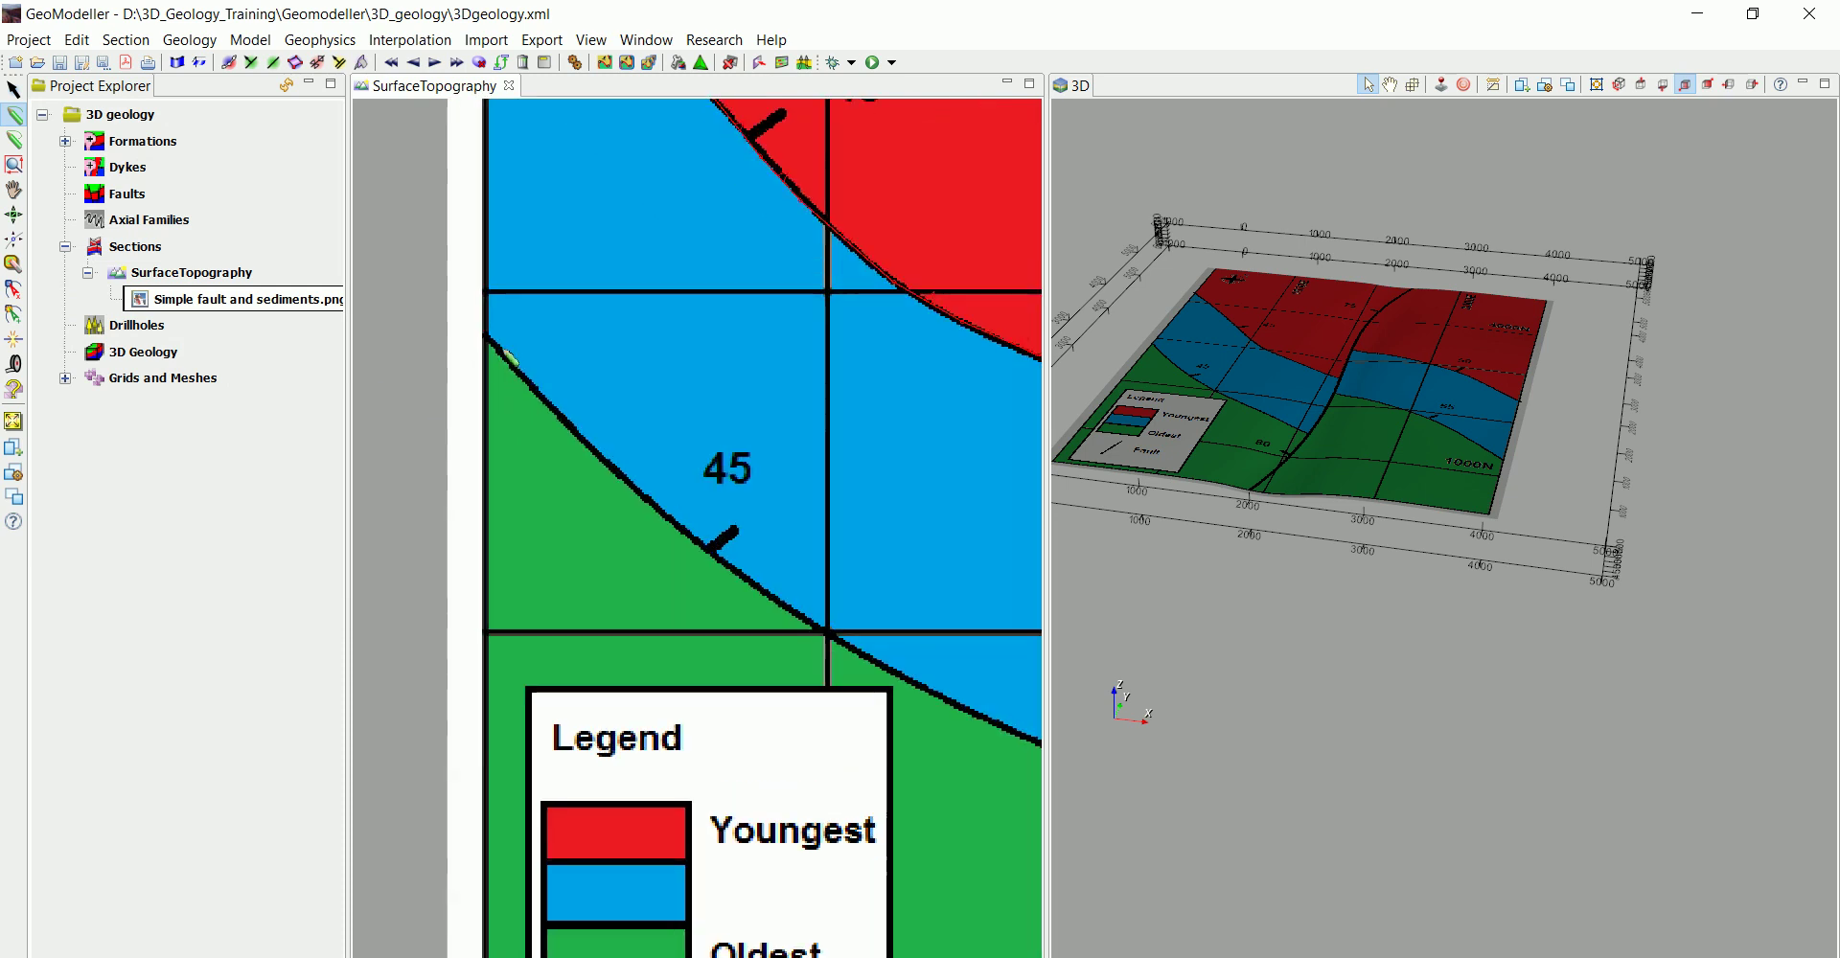
left_click(544, 400)
left_click(606, 464)
left_click(691, 535)
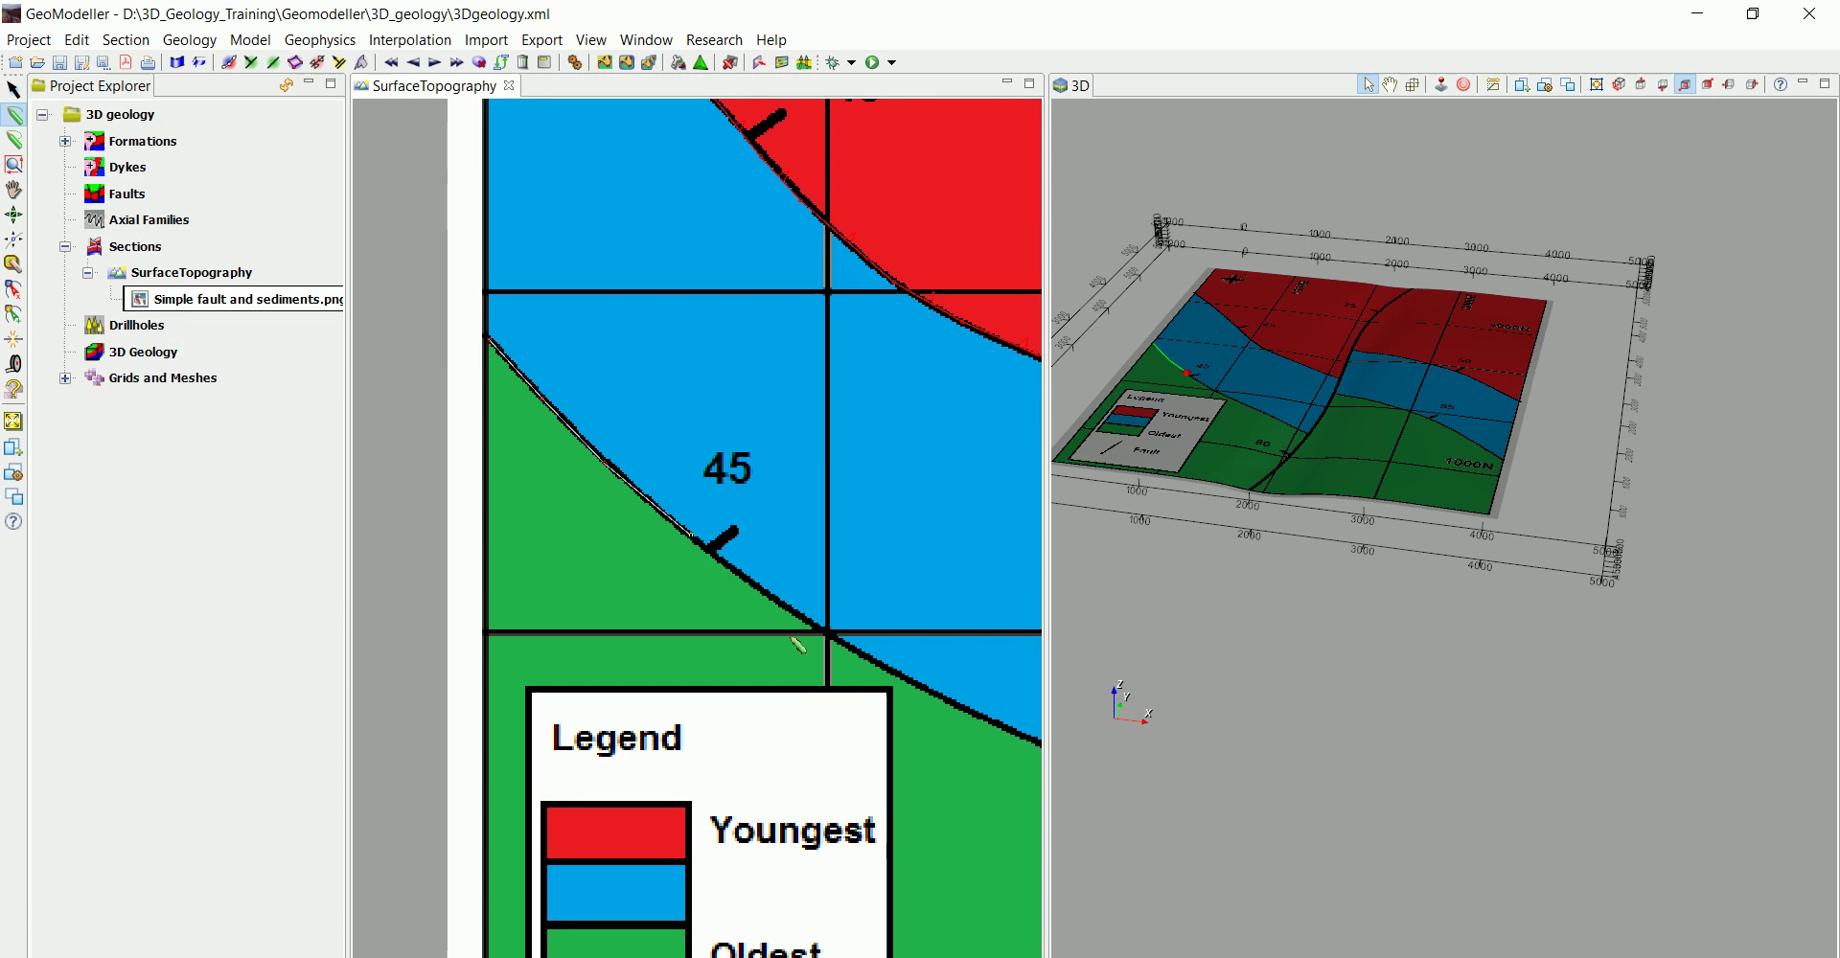
left_click_drag(784, 635, 633, 423)
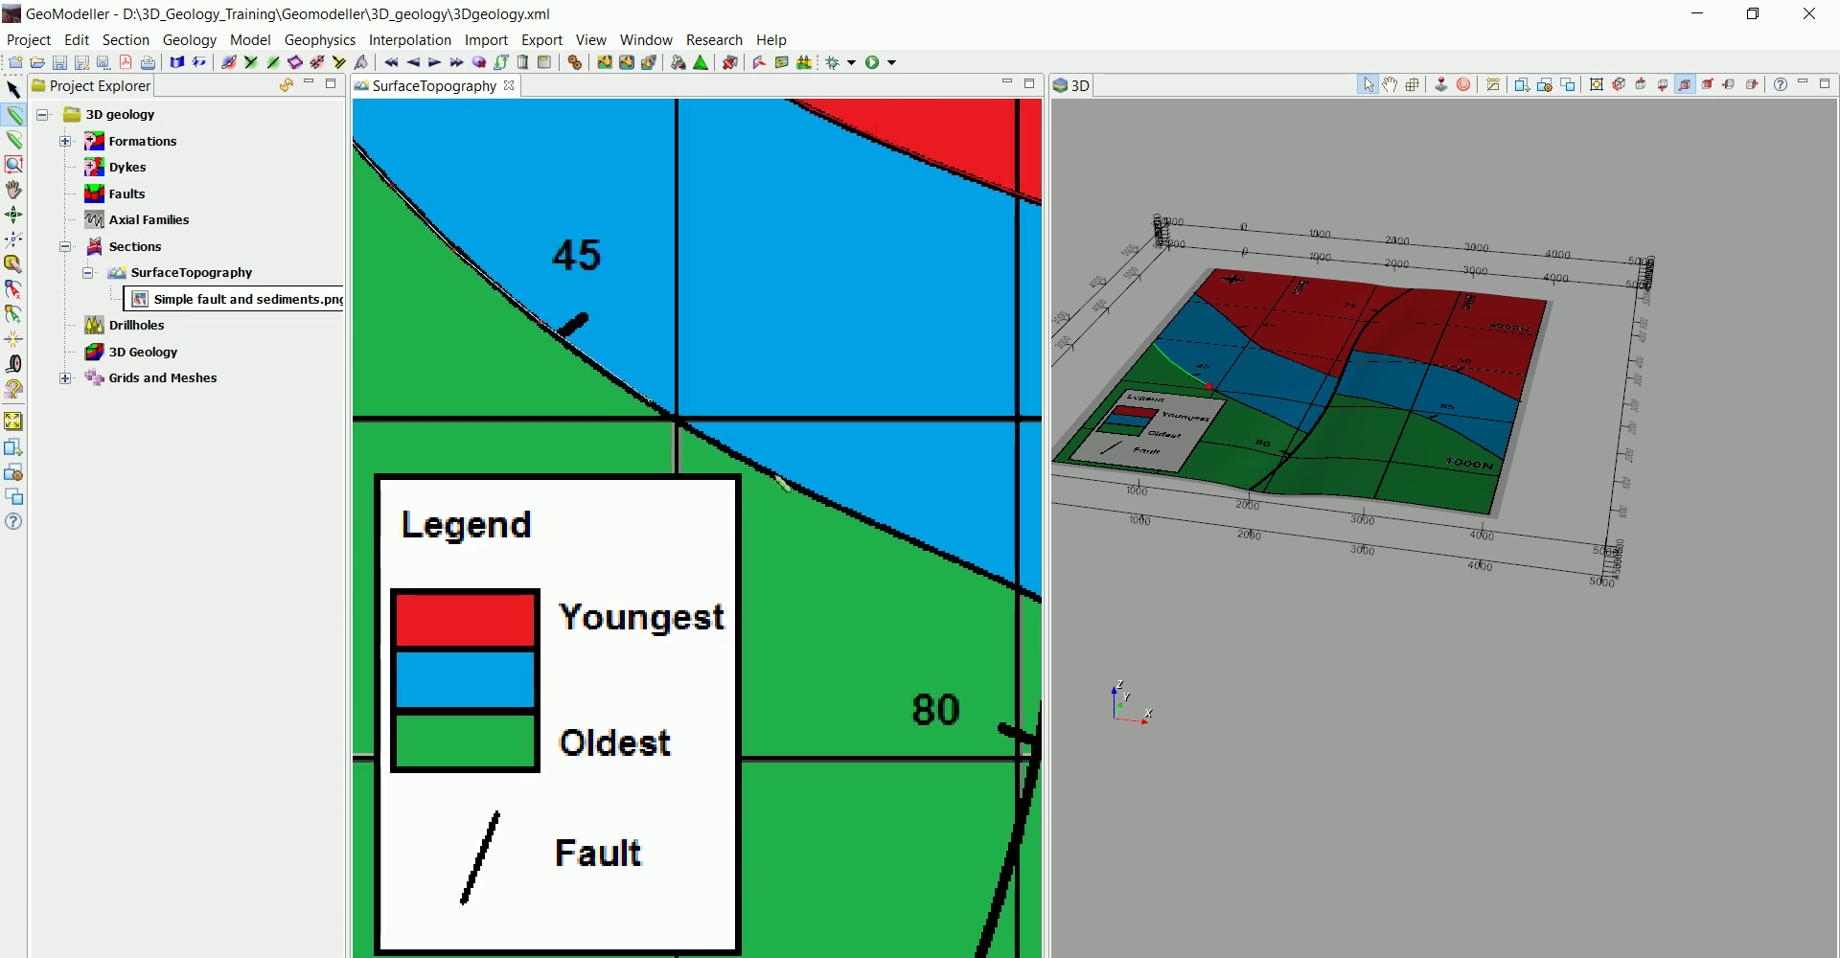
left_click(786, 485)
left_click(918, 545)
left_click_drag(898, 560, 711, 480)
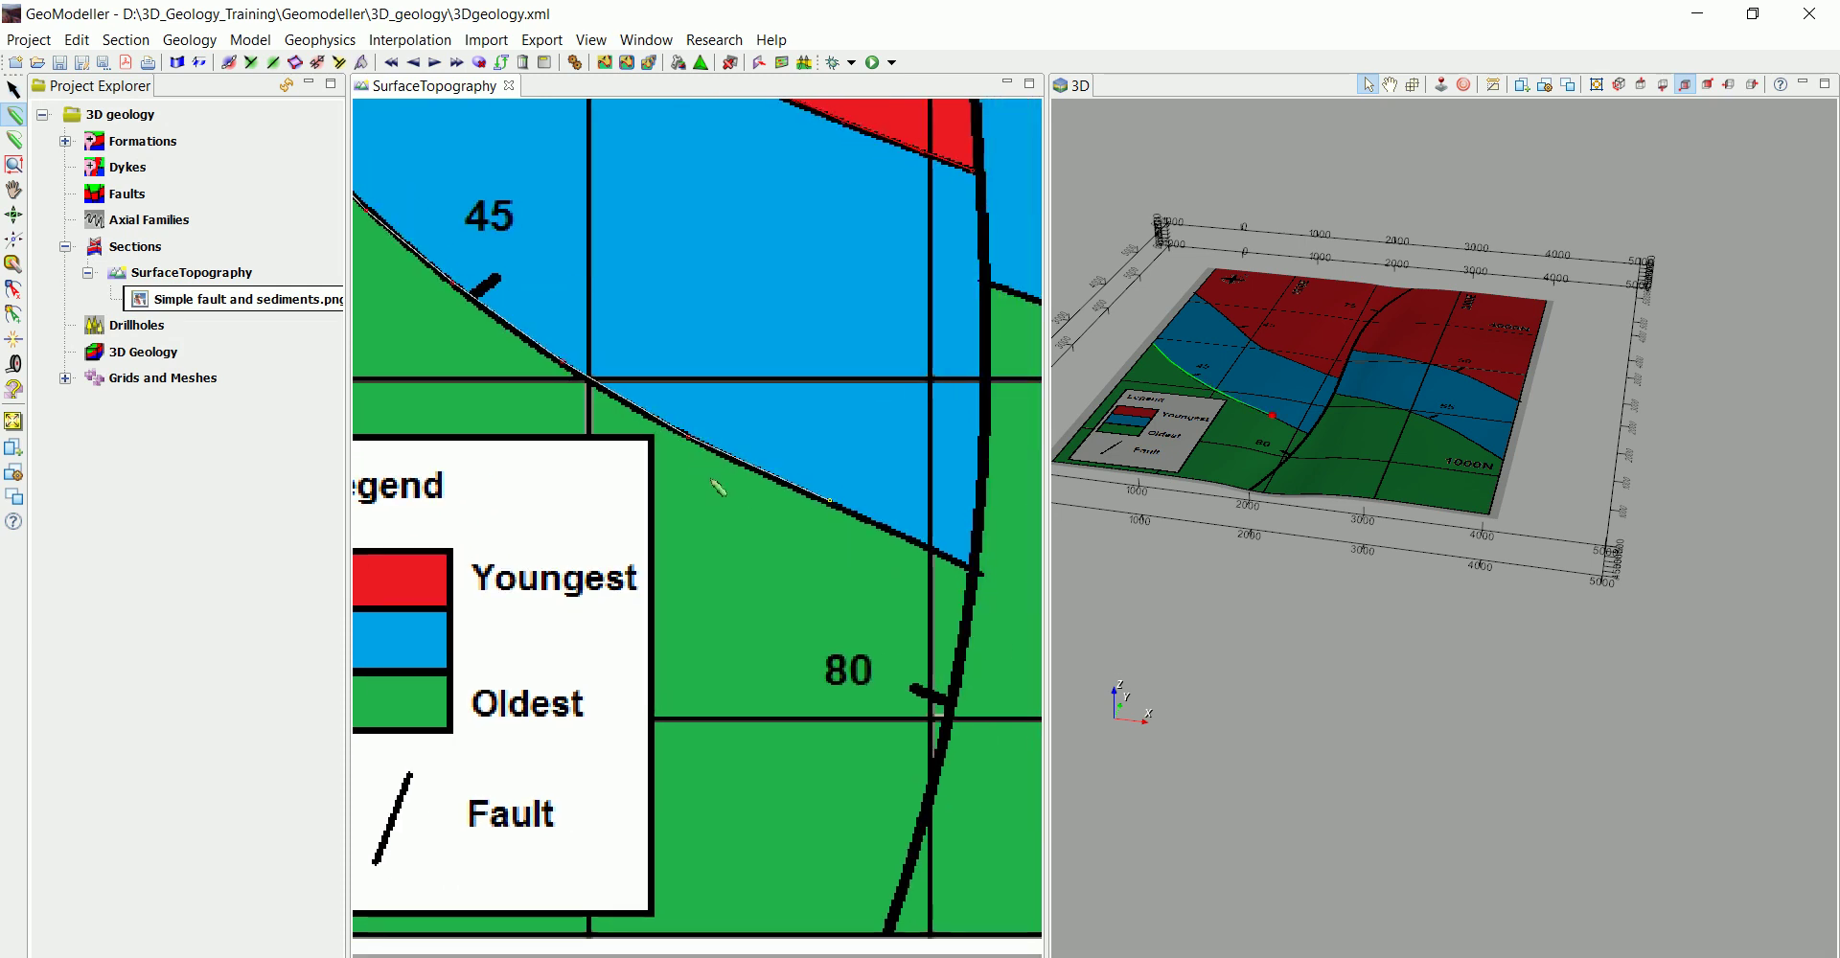
left_click(971, 567)
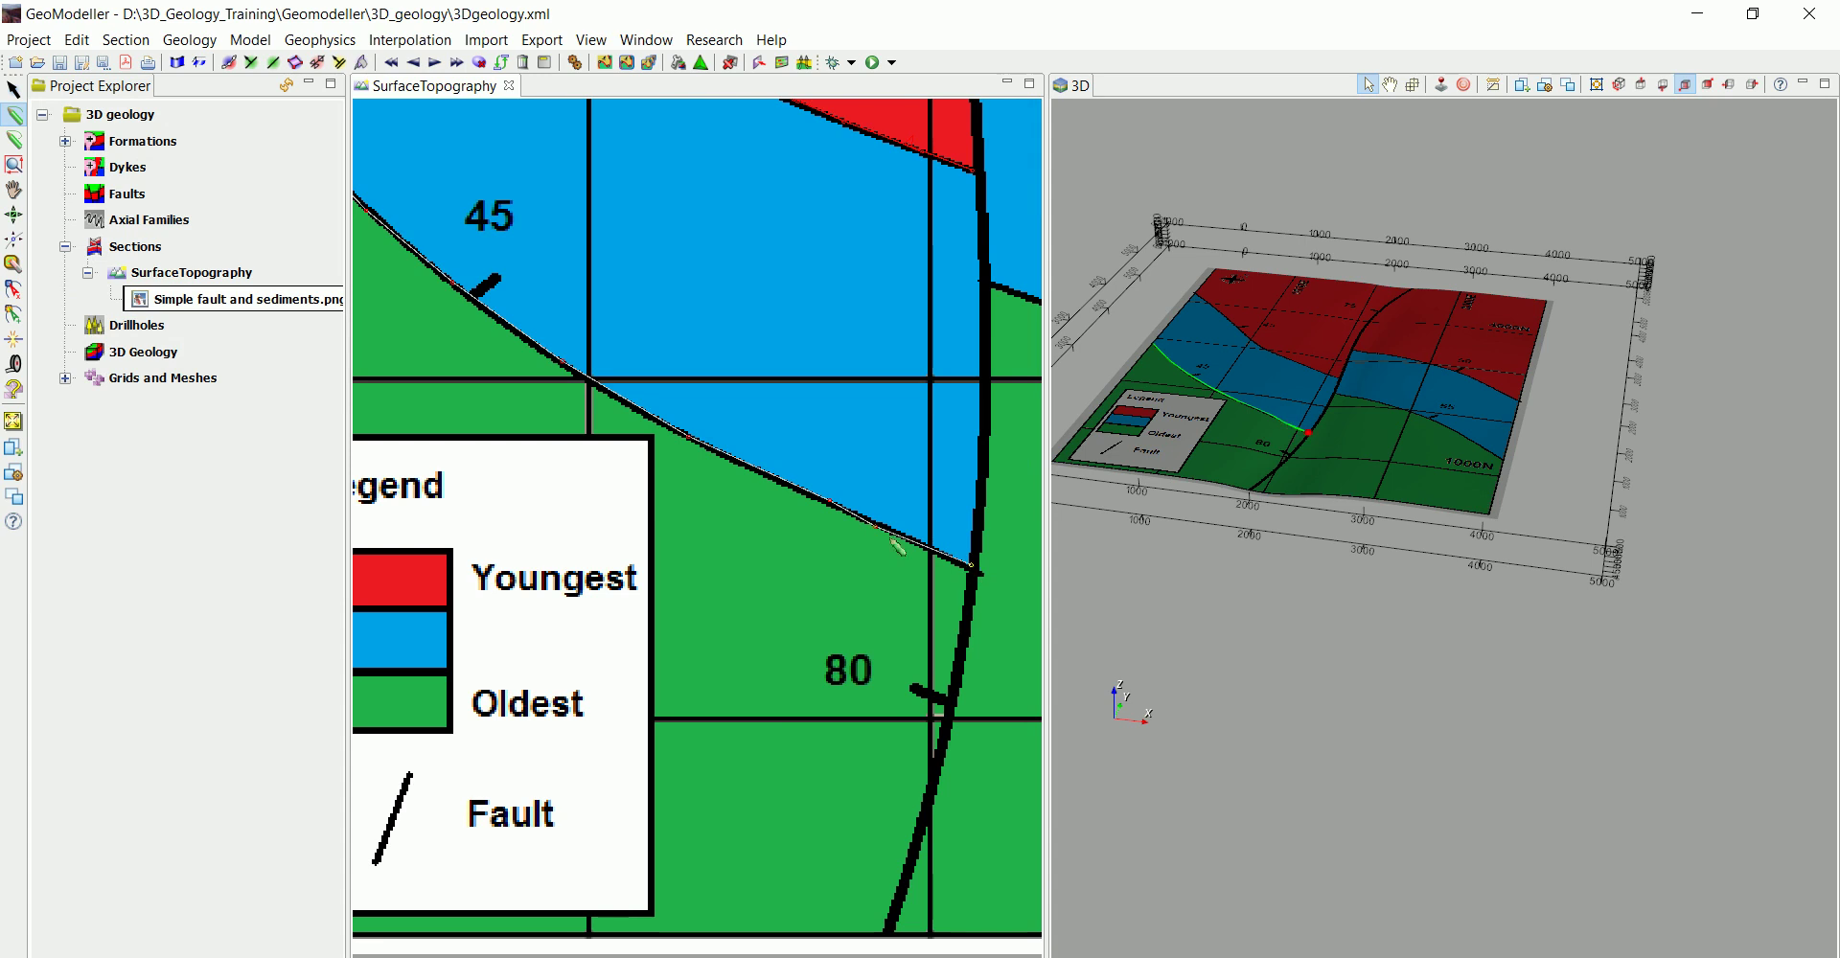
Create Mid geology data from the line with an associated constant 45 dip, then close the form.
left_click(229, 65)
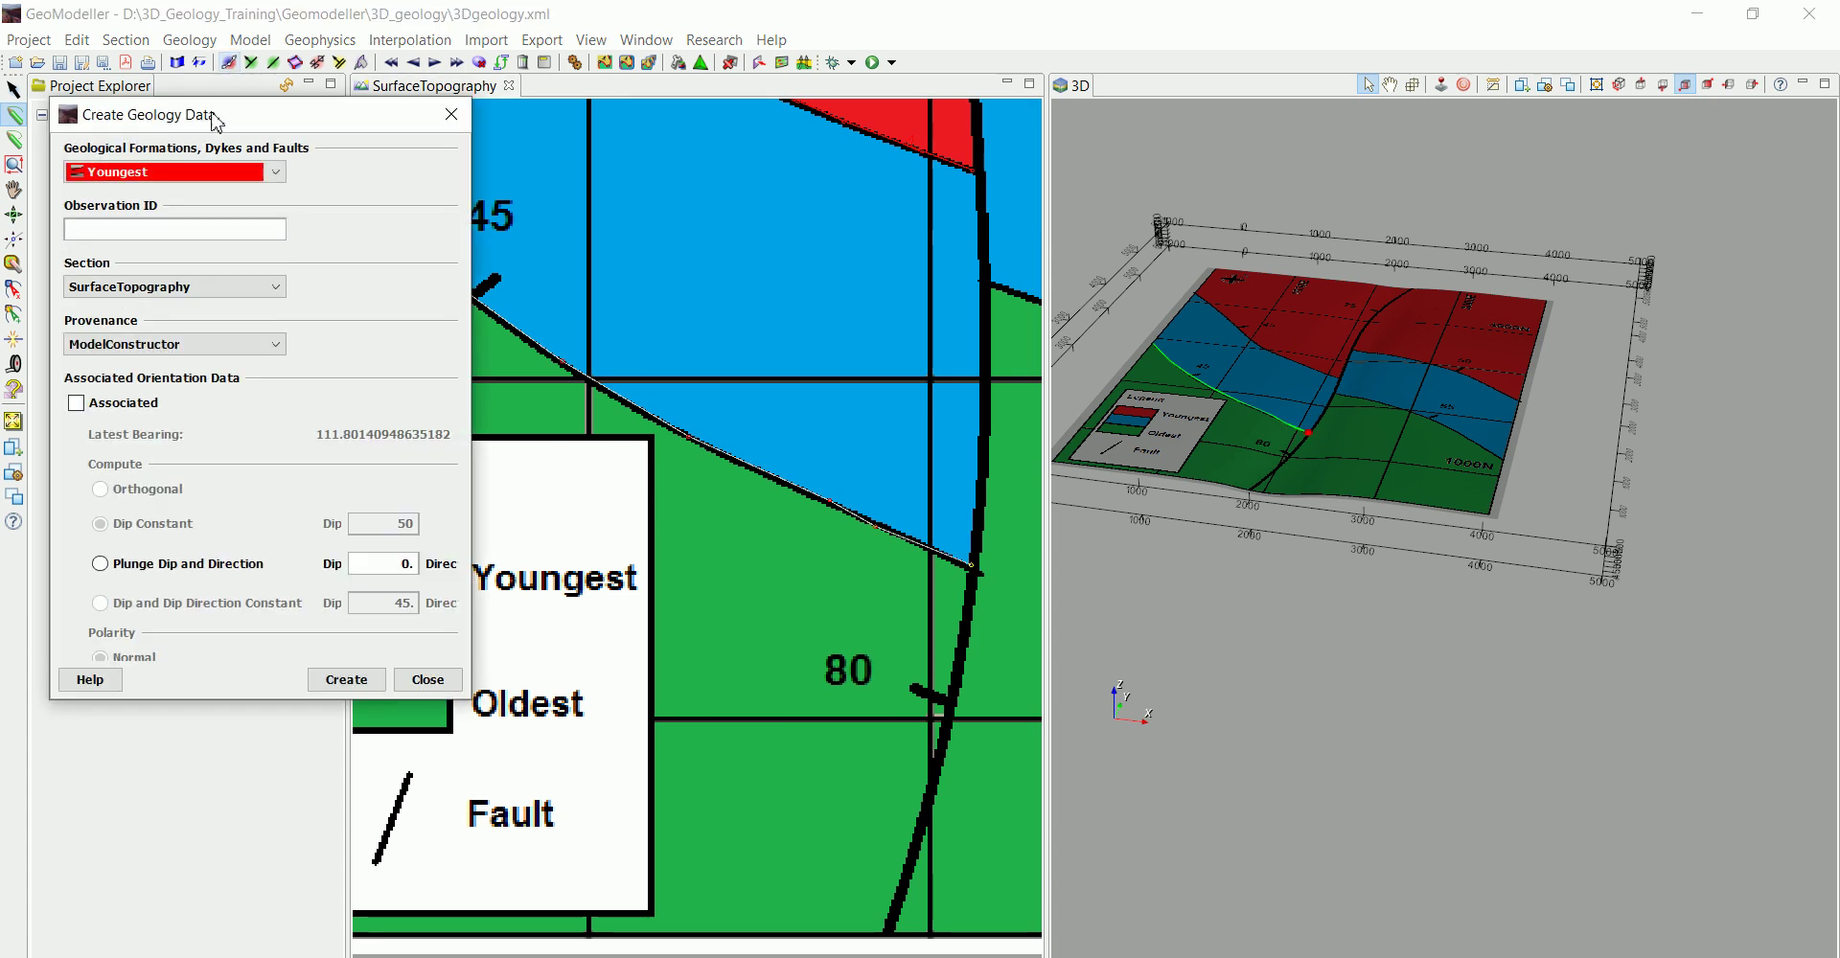
left_click_drag(221, 129, 319, 184)
left_click(372, 228)
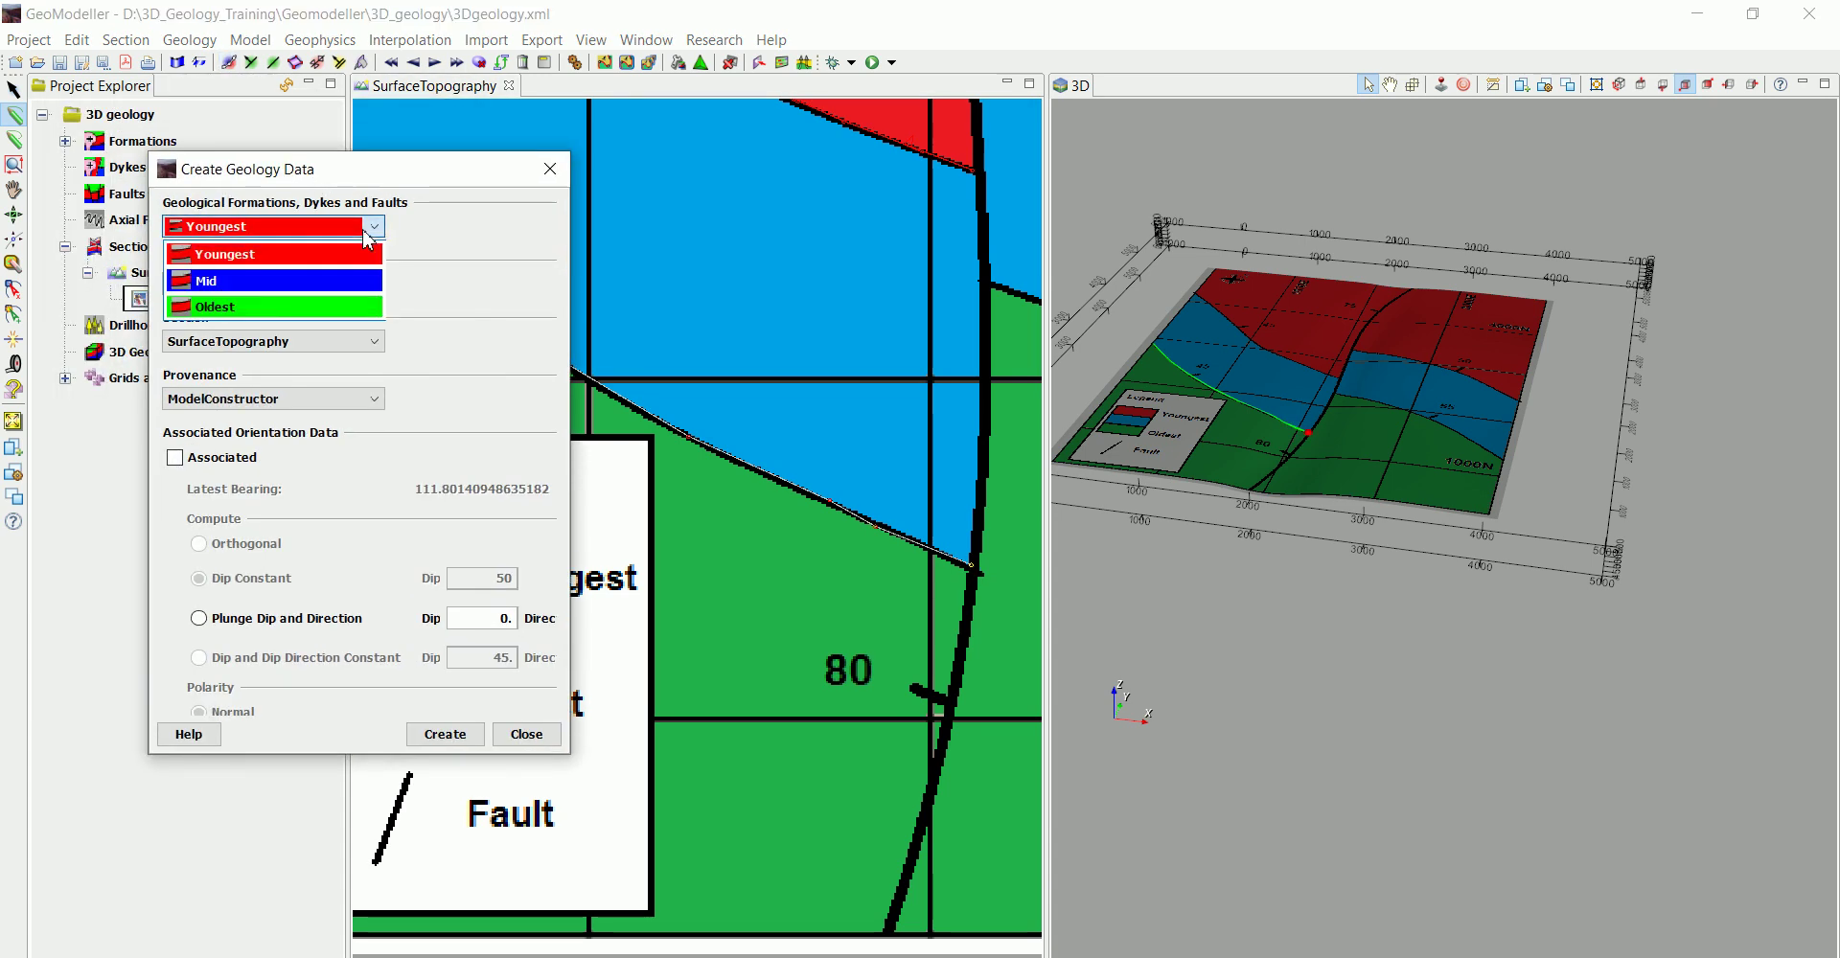
left_click(275, 281)
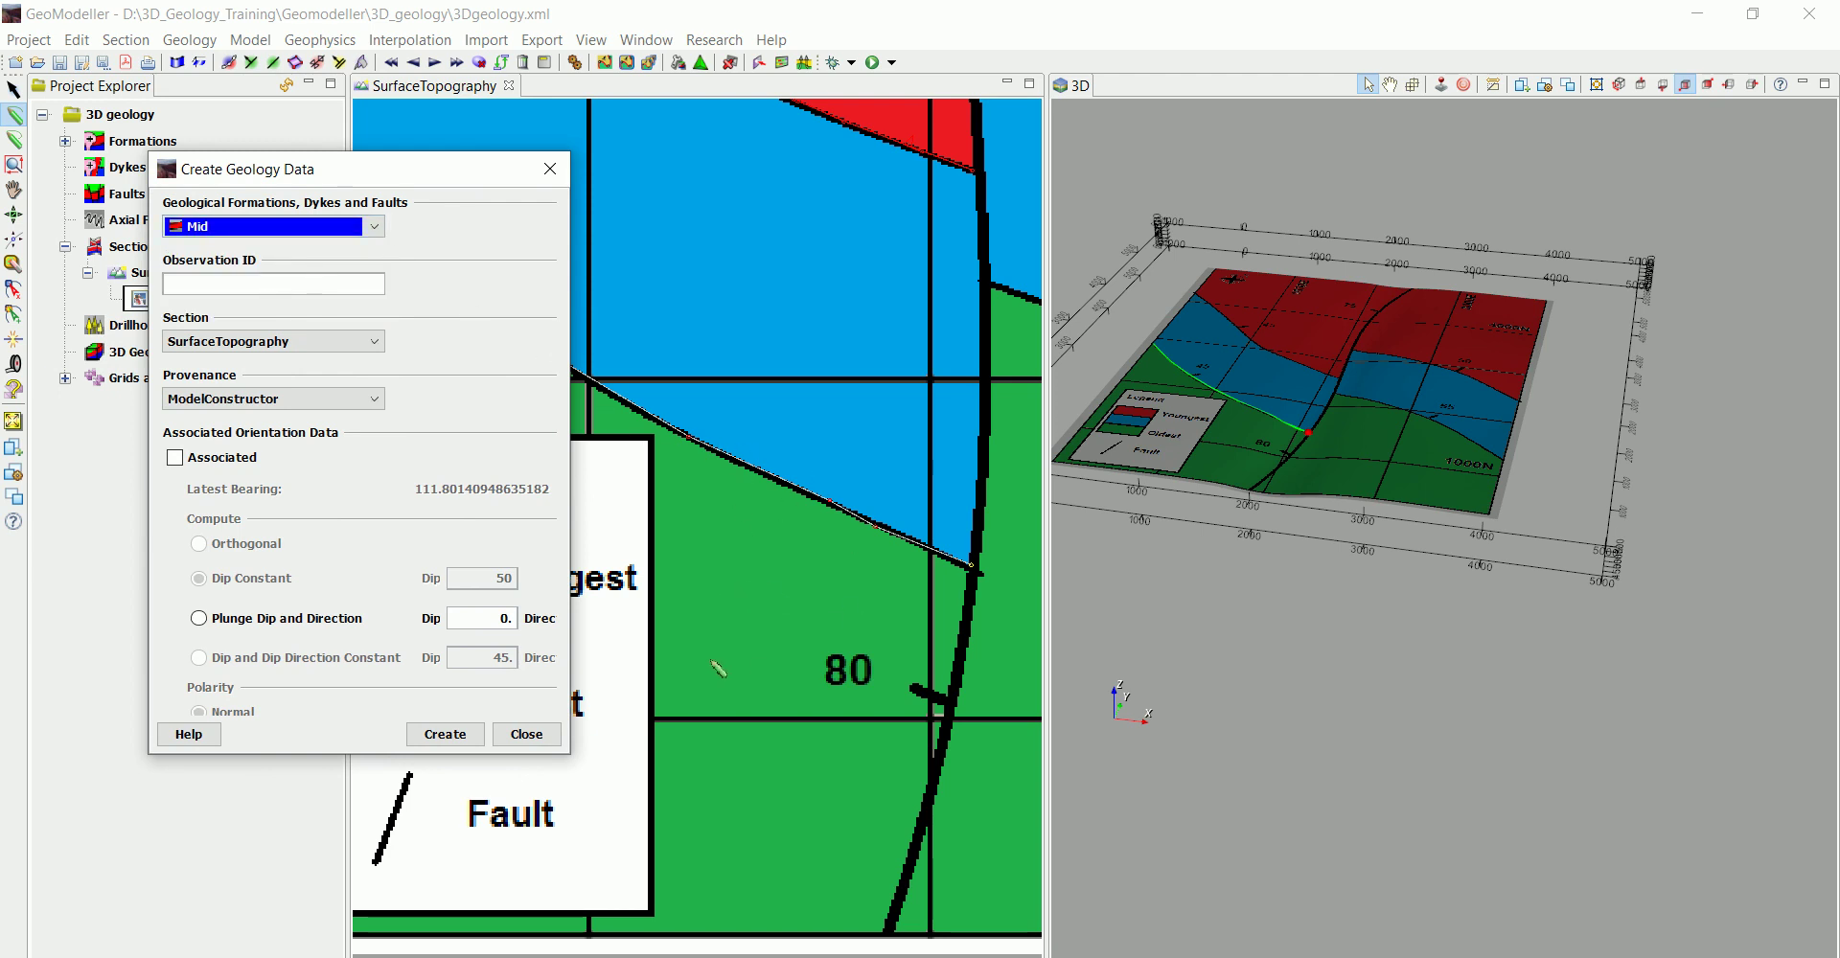
left_click(174, 458)
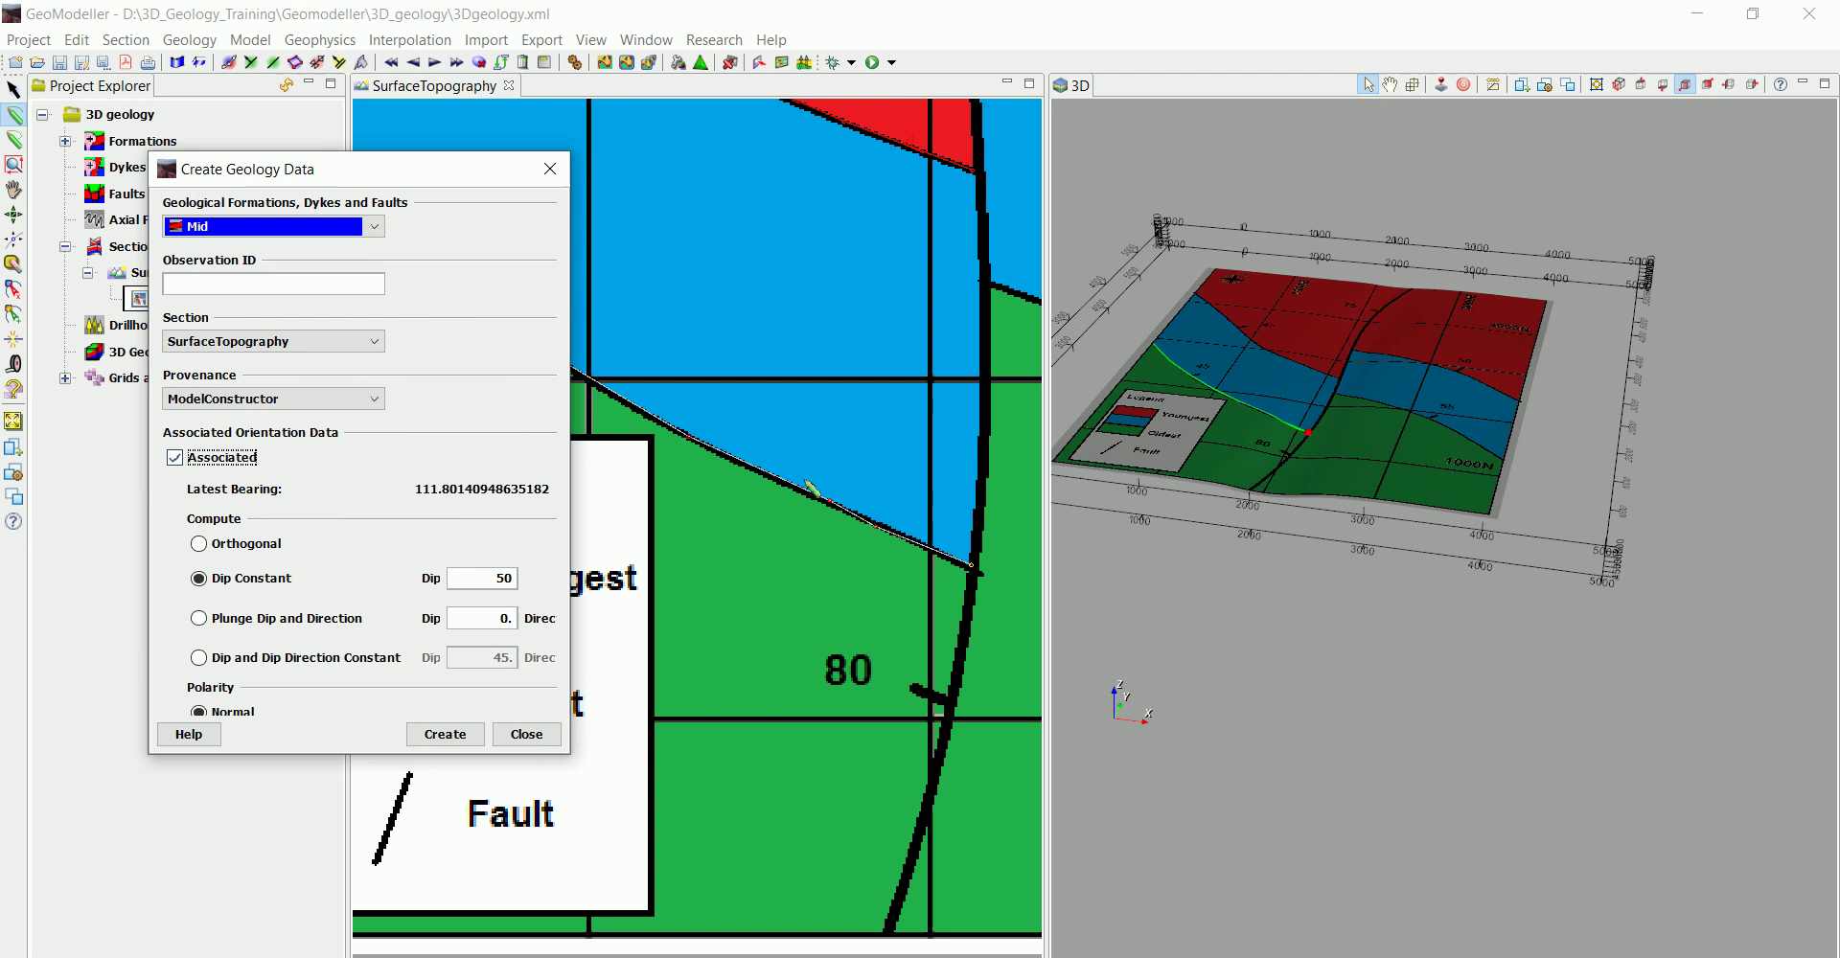
scroll(806, 481, "down", 6)
left_click_drag(735, 457, 889, 626)
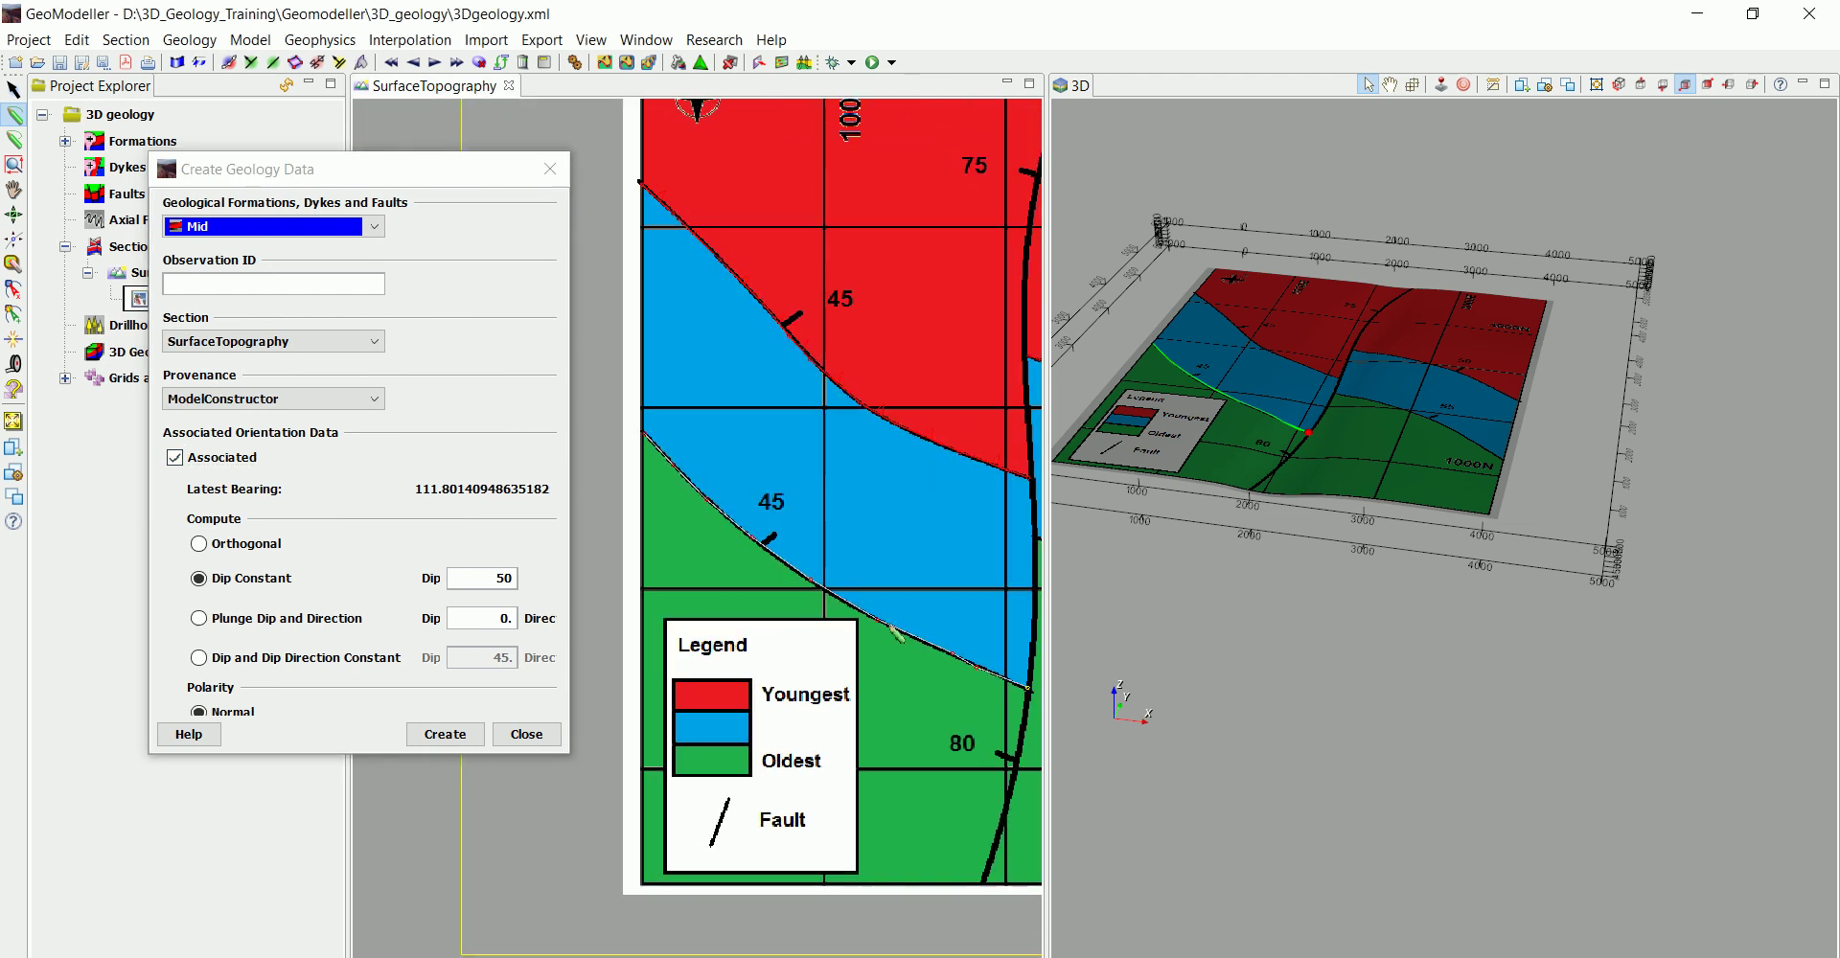
double_click(501, 579)
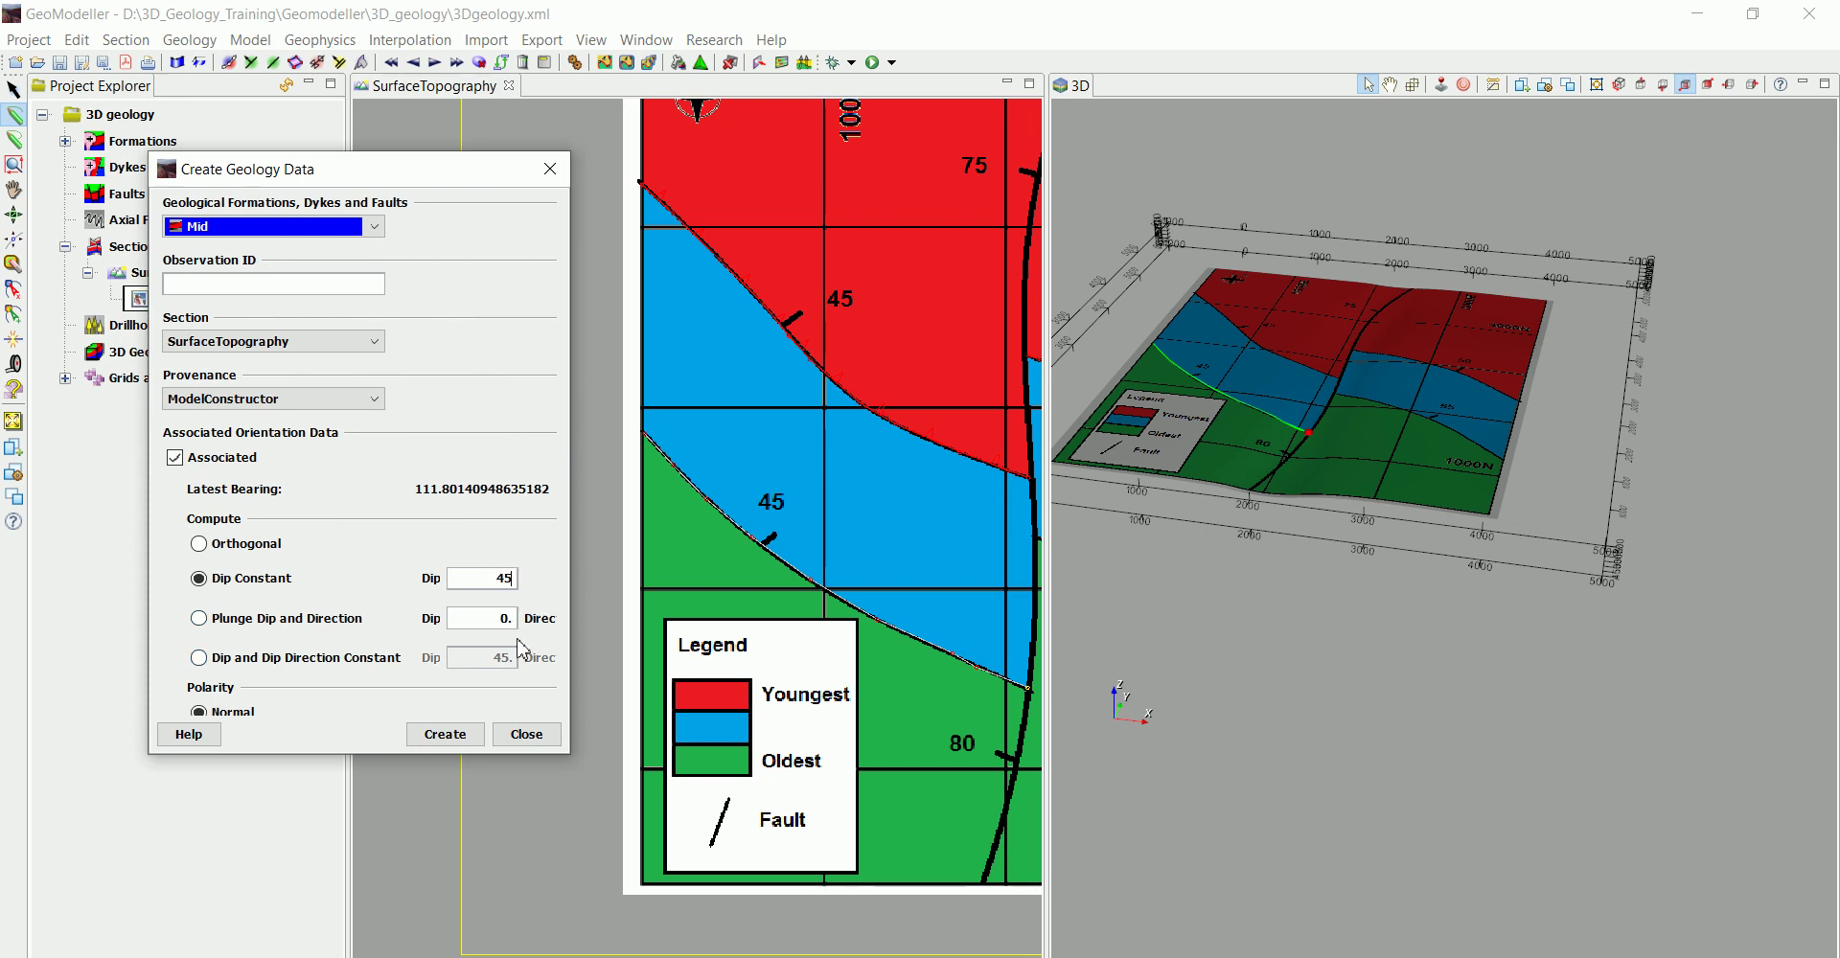
left_click(474, 735)
left_click(526, 734)
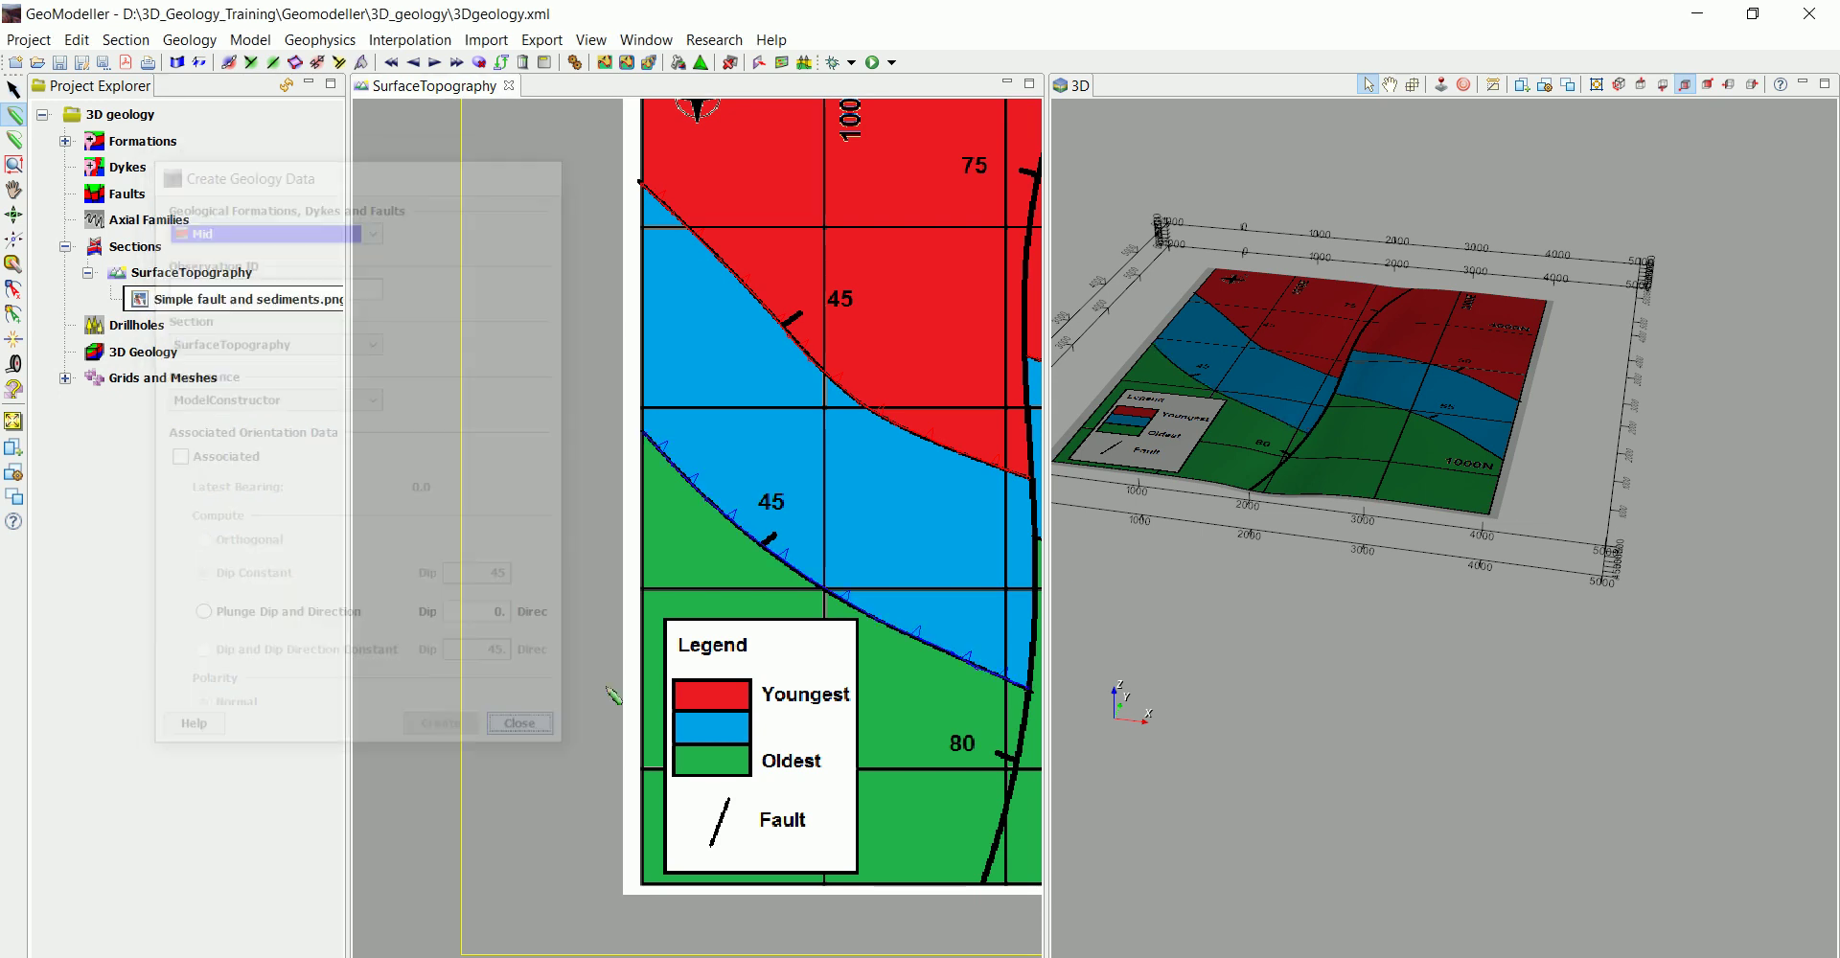
Trace the blue–green contact east of the fault, near the 55 mark, to the map edge.
scroll(788, 555, "down", 5)
left_click_drag(855, 532, 424, 465)
scroll(538, 418, "up", 5)
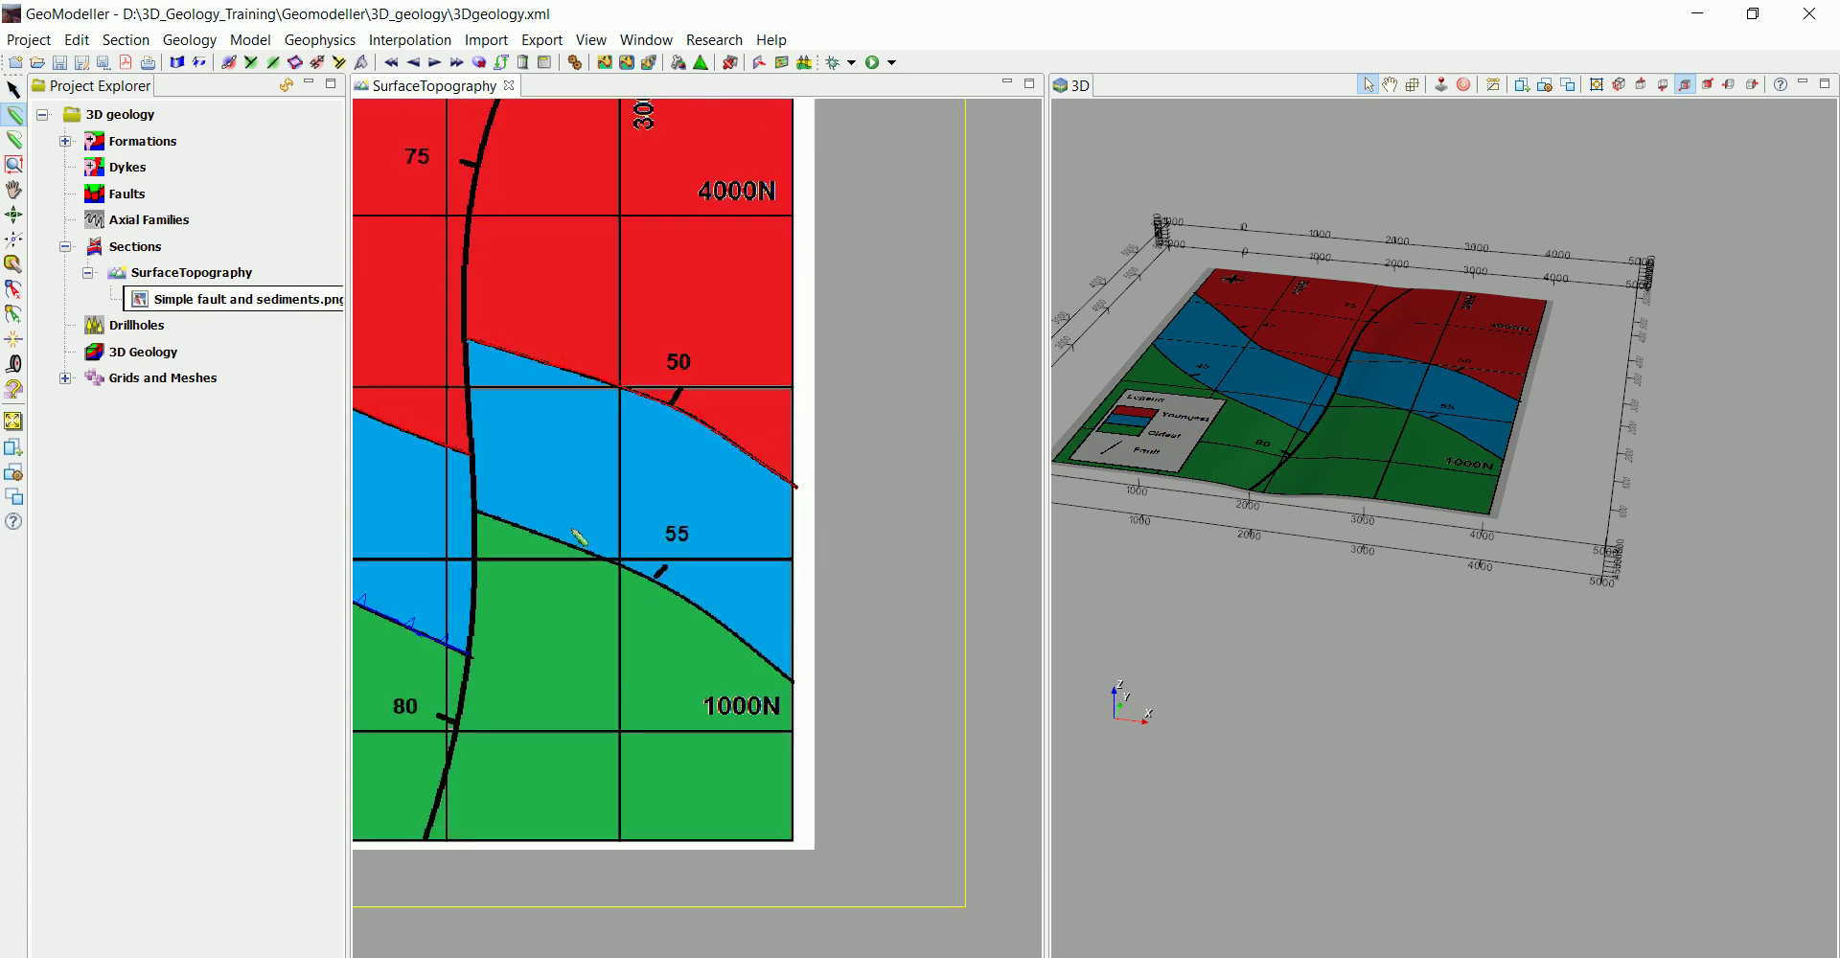
scroll(578, 537, "up", 3)
left_click(413, 482)
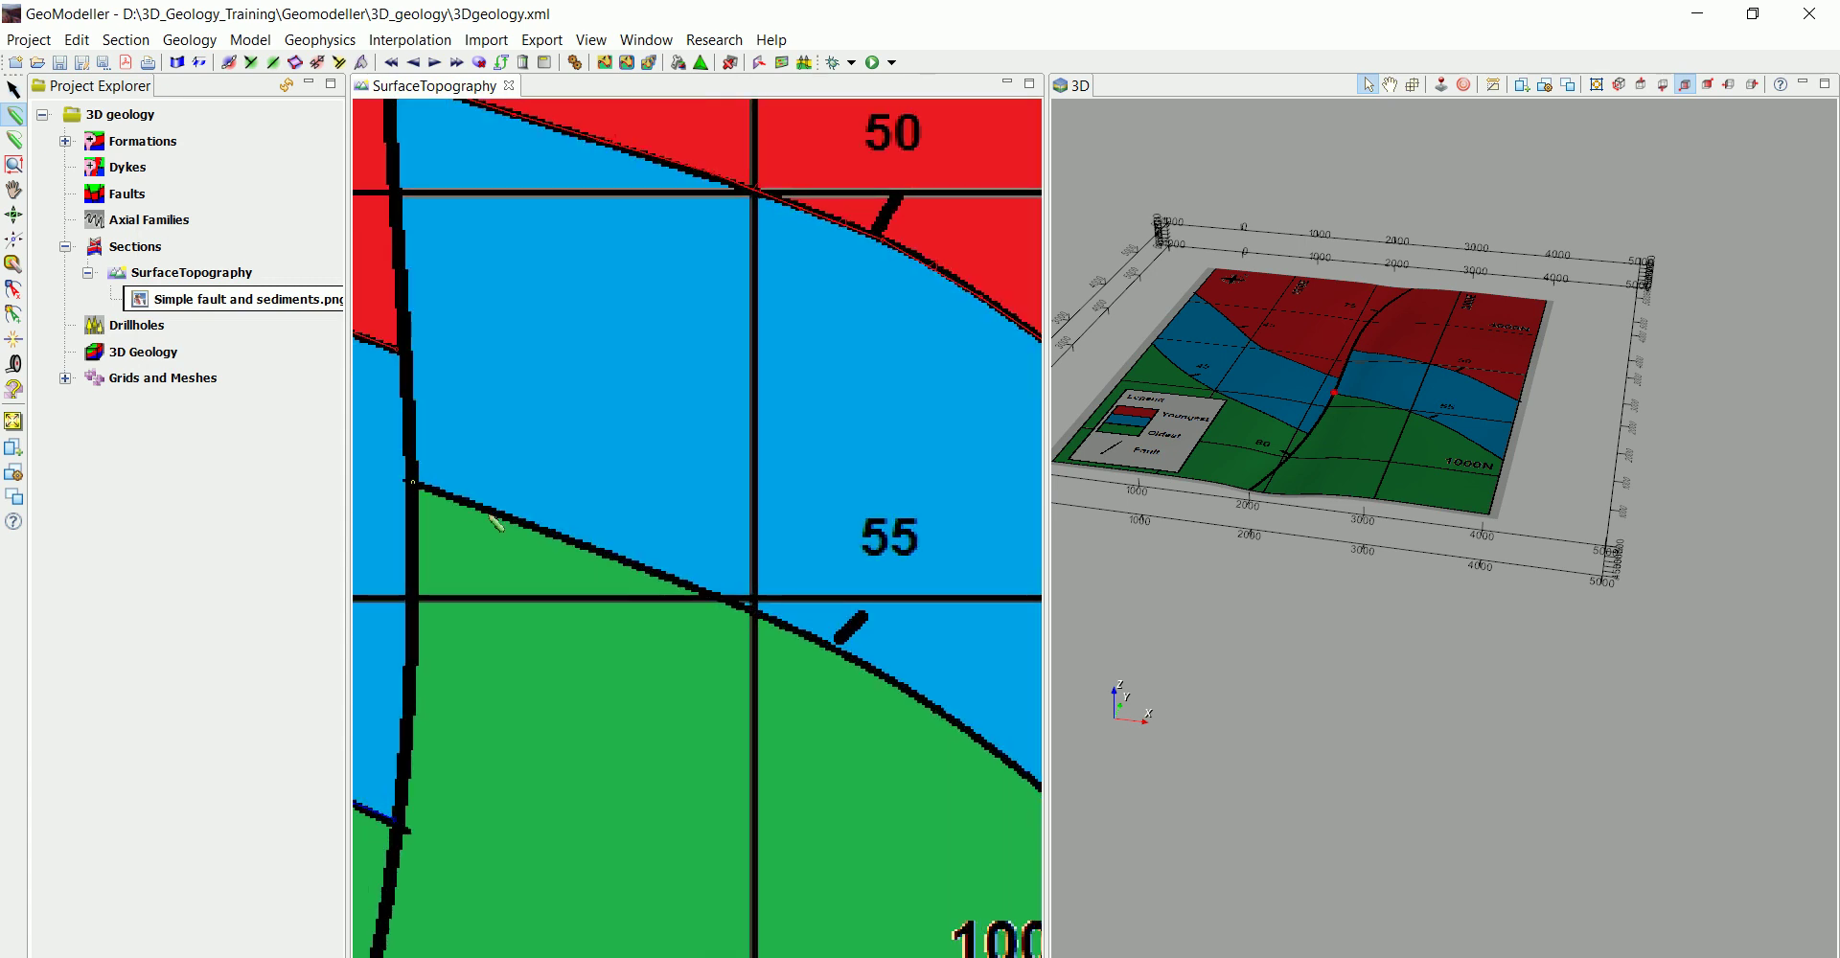
left_click(488, 514)
left_click(647, 572)
left_click(814, 638)
left_click_drag(830, 656, 683, 496)
left_click(751, 531)
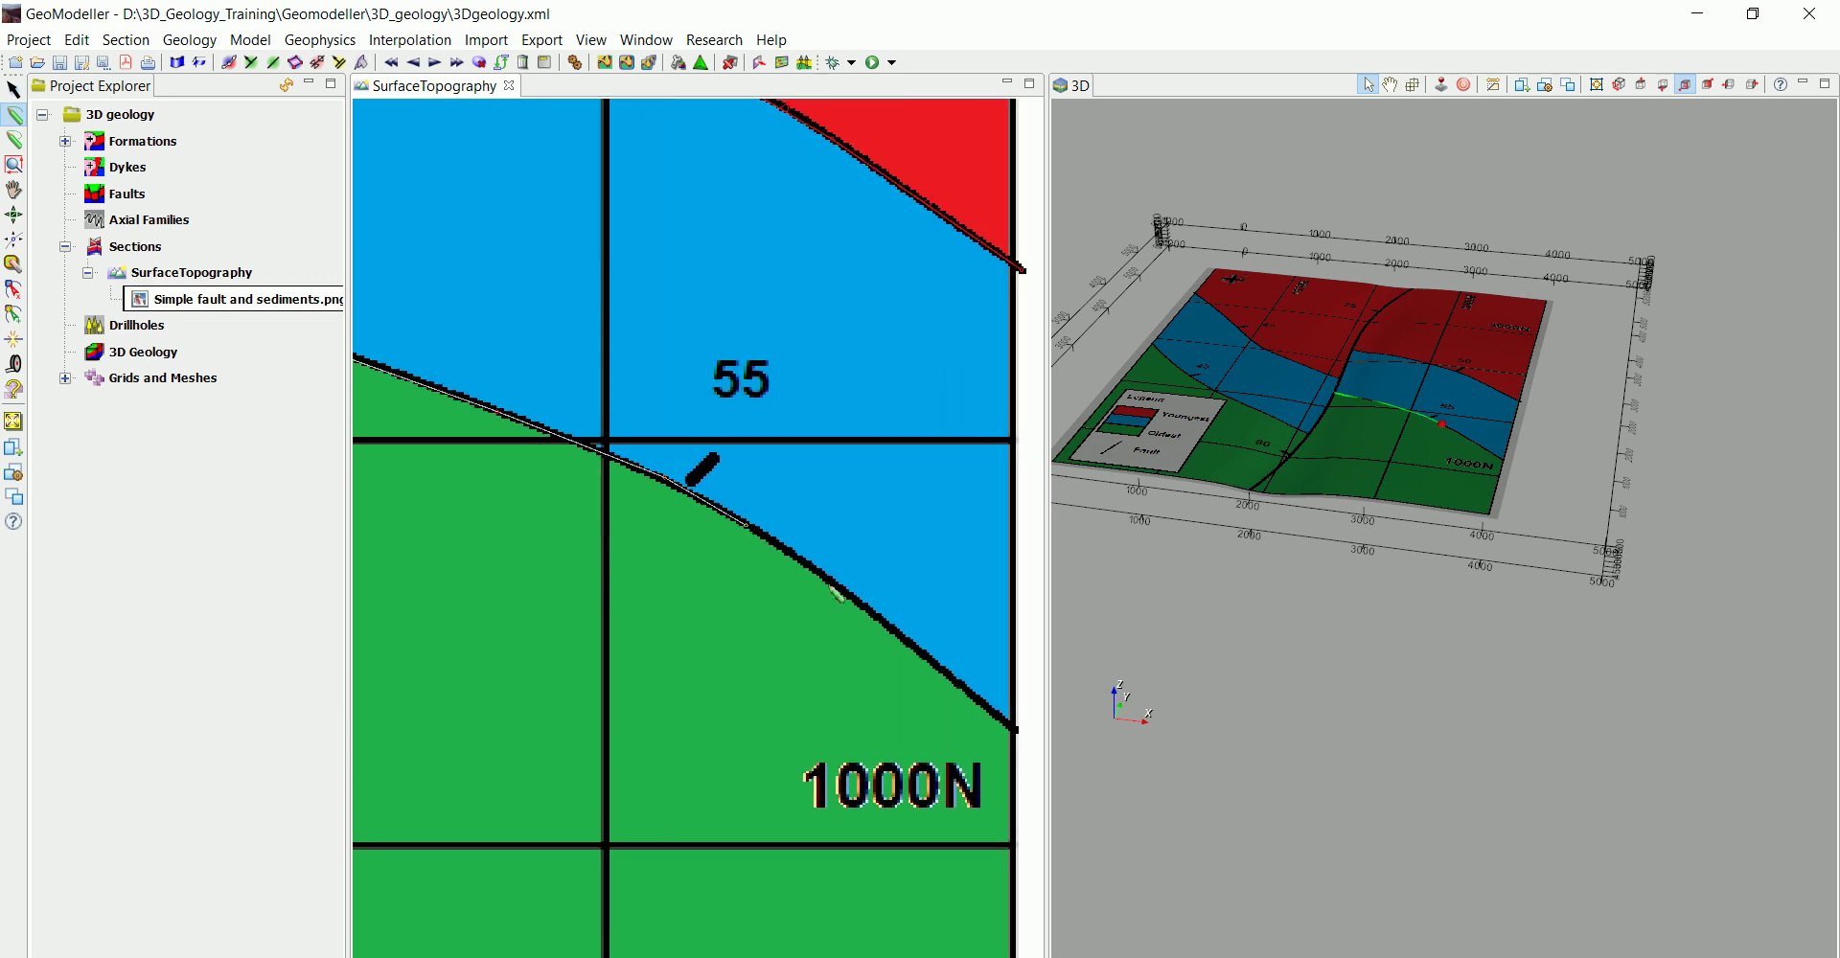
left_click(850, 597)
left_click(962, 692)
left_click(1015, 730)
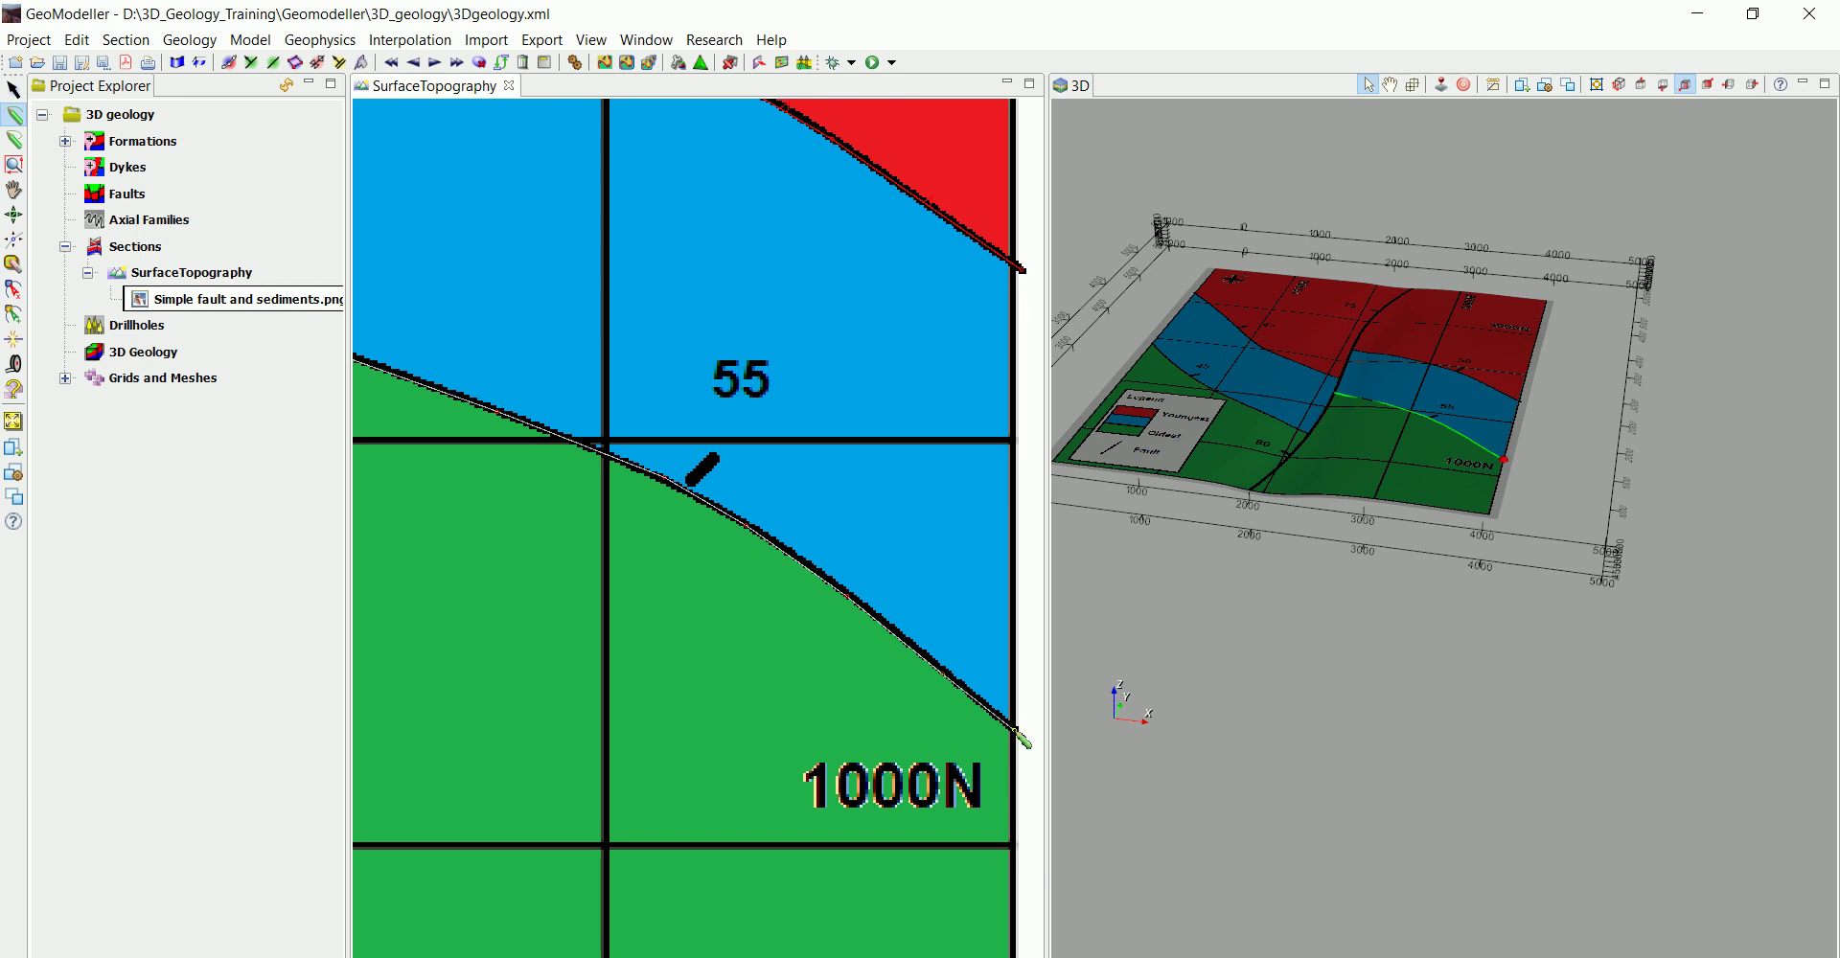
Create Mid geology data from the east-of-fault line and close the form.
scroll(771, 553, "down", 3)
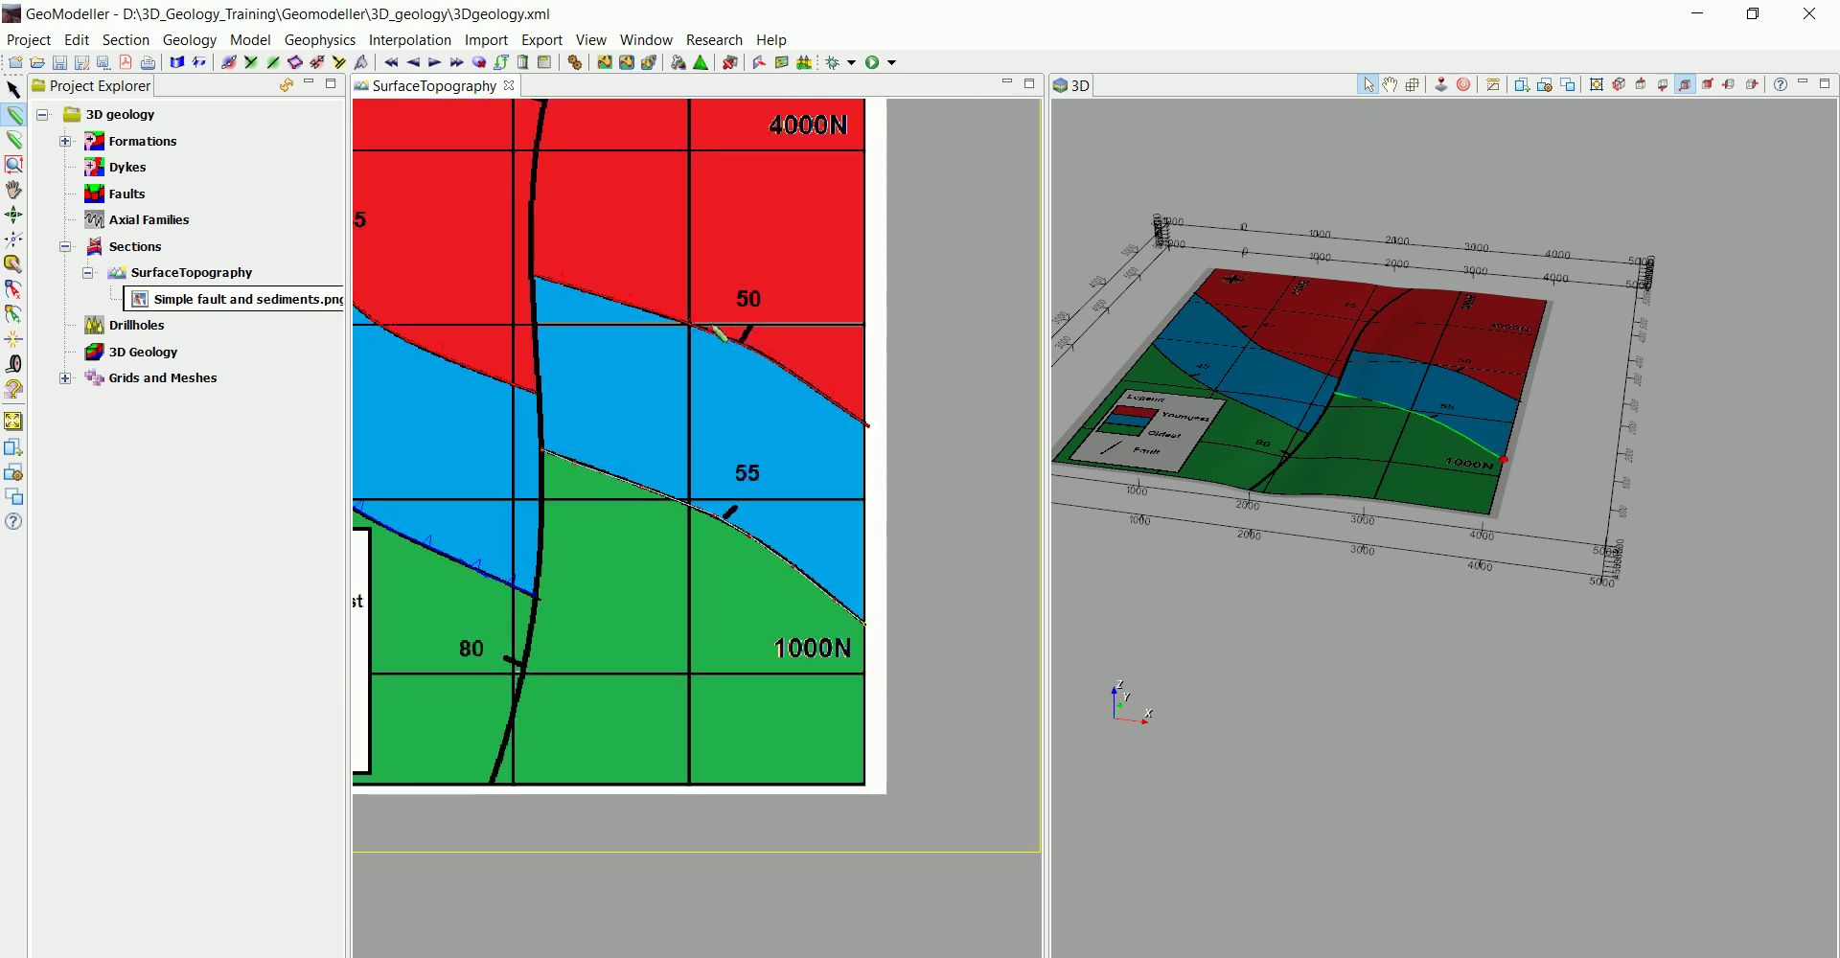
left_click_drag(661, 331, 672, 487)
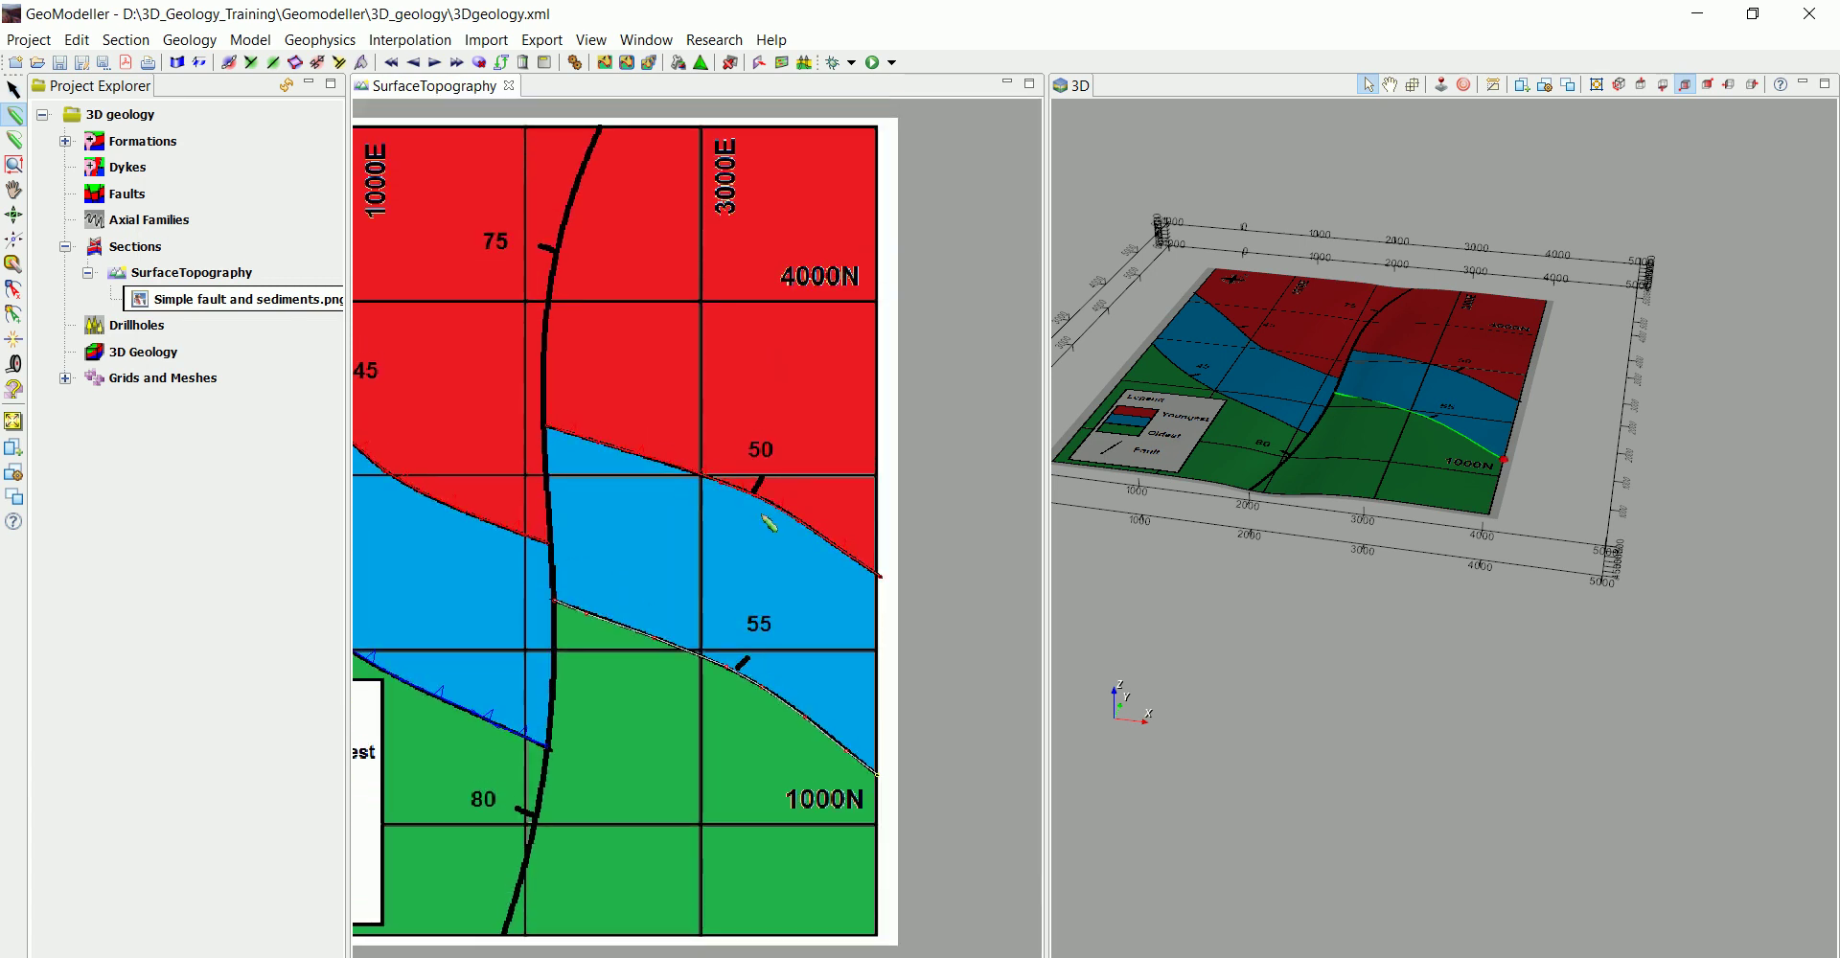
scroll(744, 506, "up", 1)
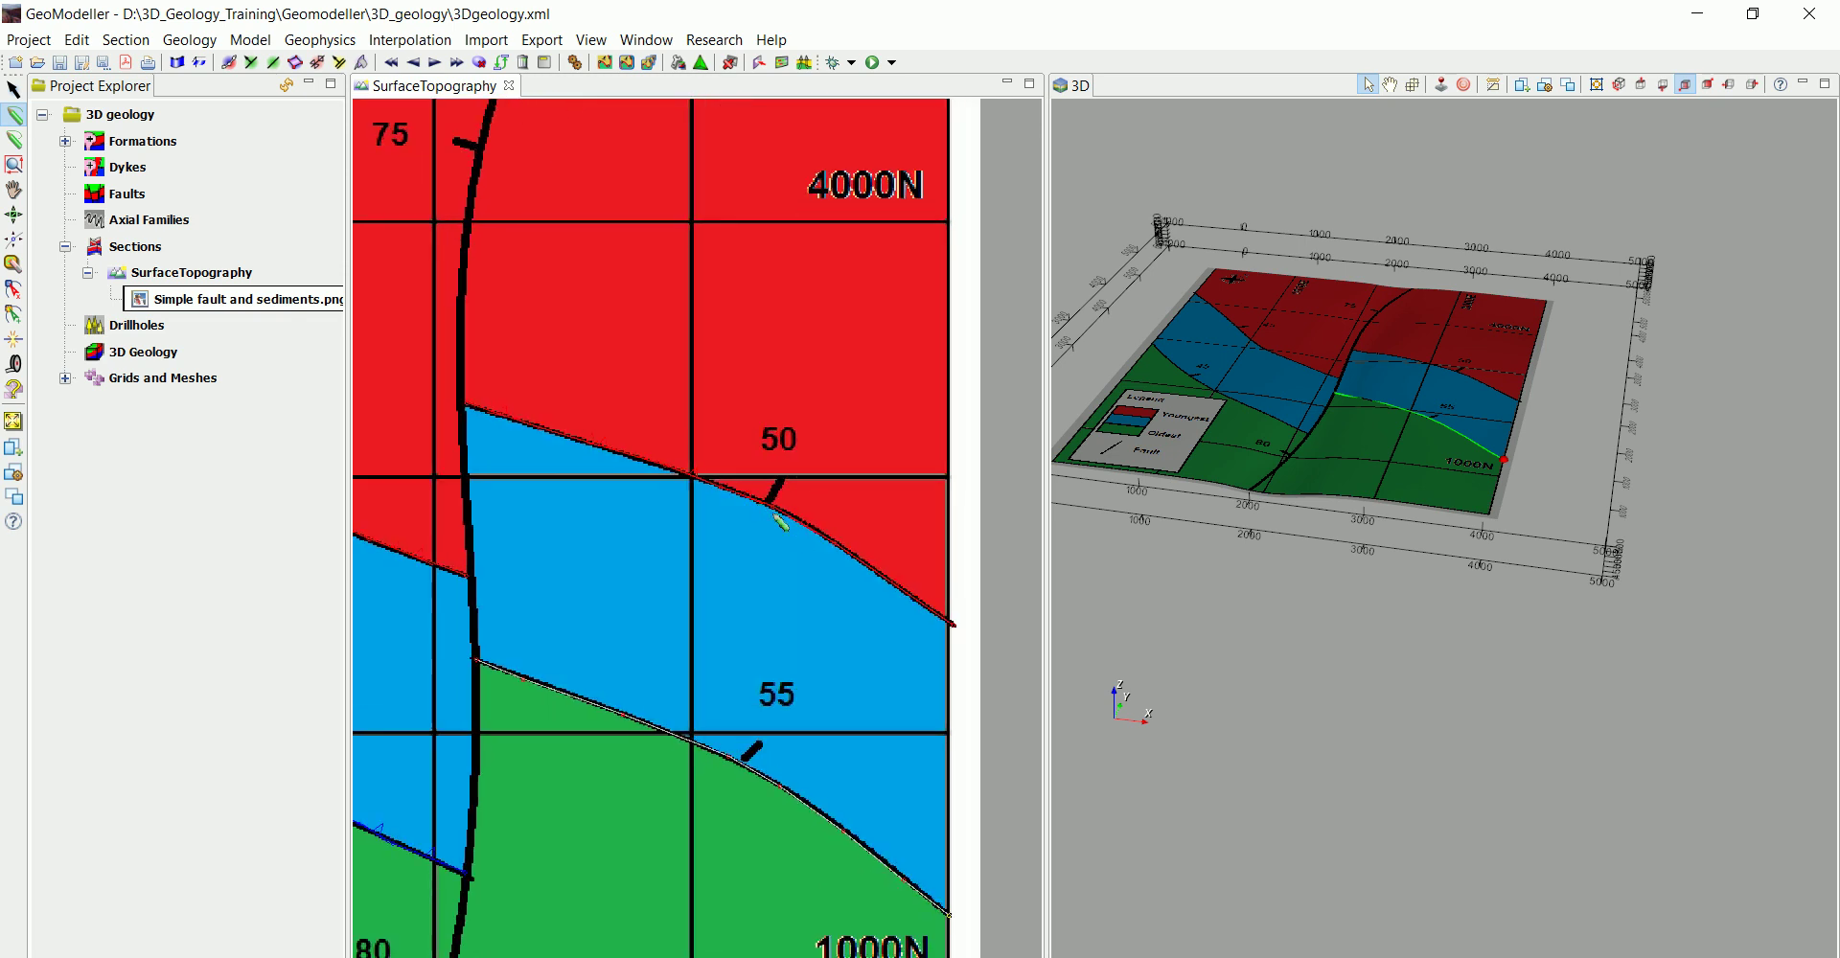
scroll(781, 523, "down", 1)
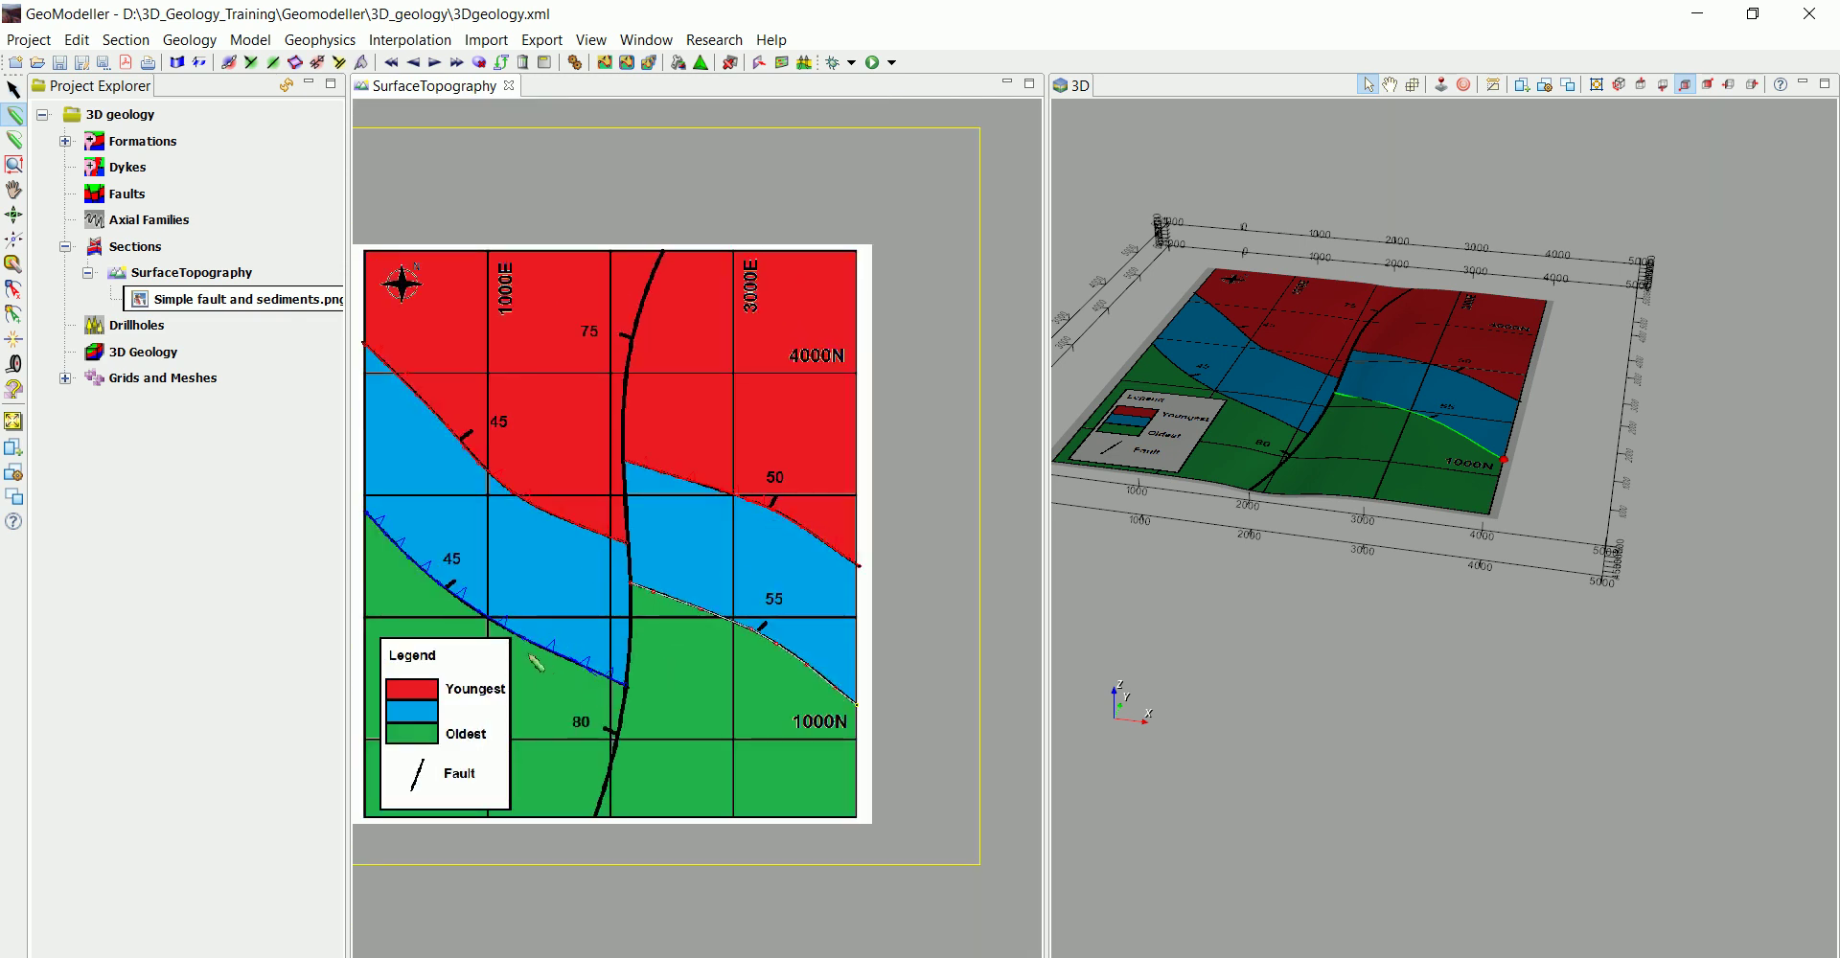
scroll(536, 662, "up", 1)
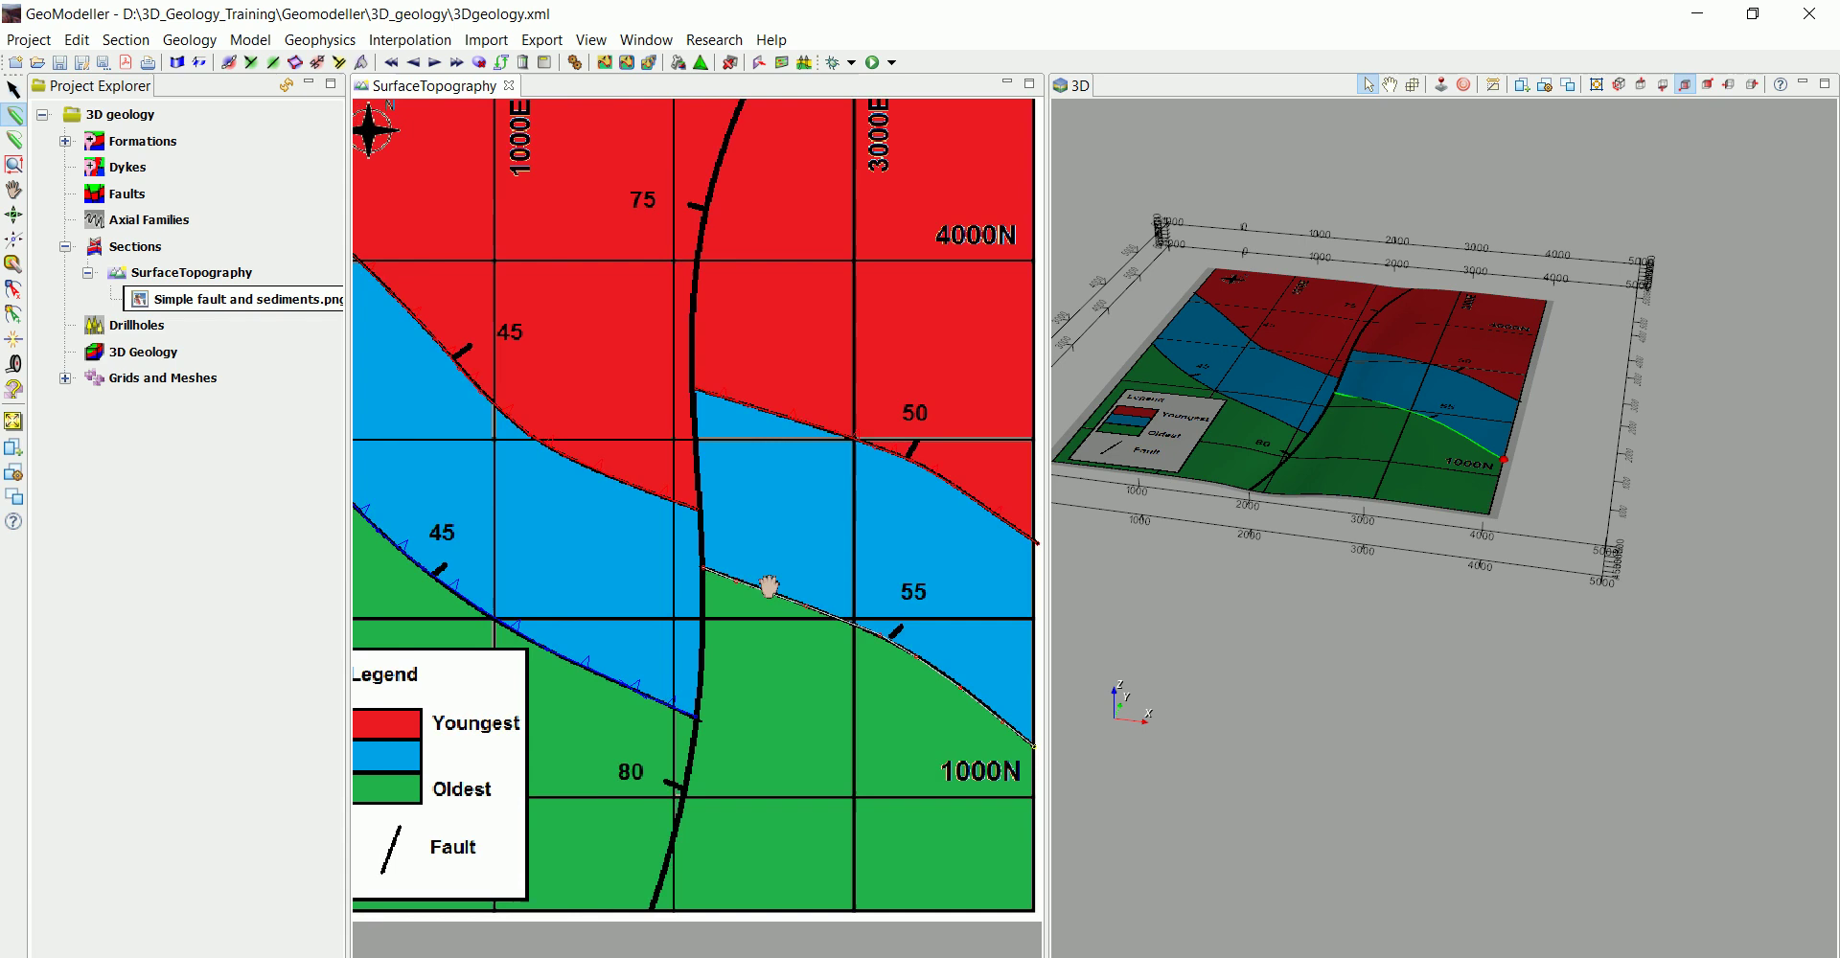
left_click_drag(700, 592, 768, 587)
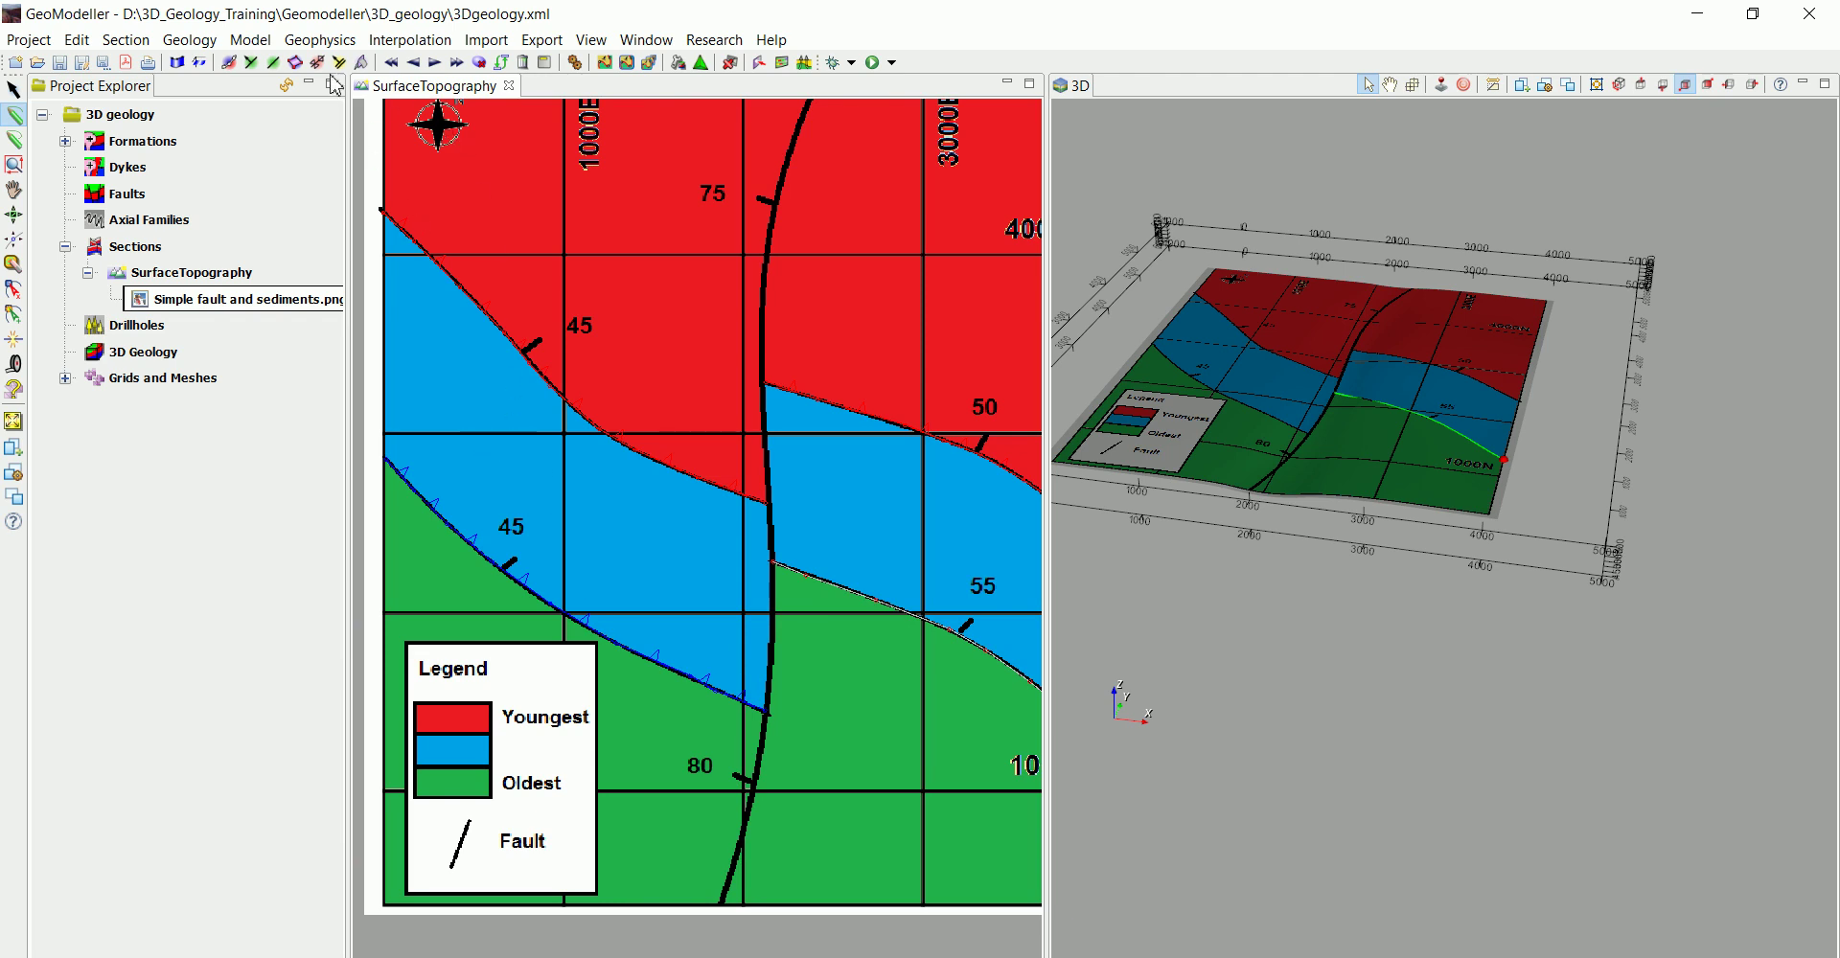
left_click(228, 62)
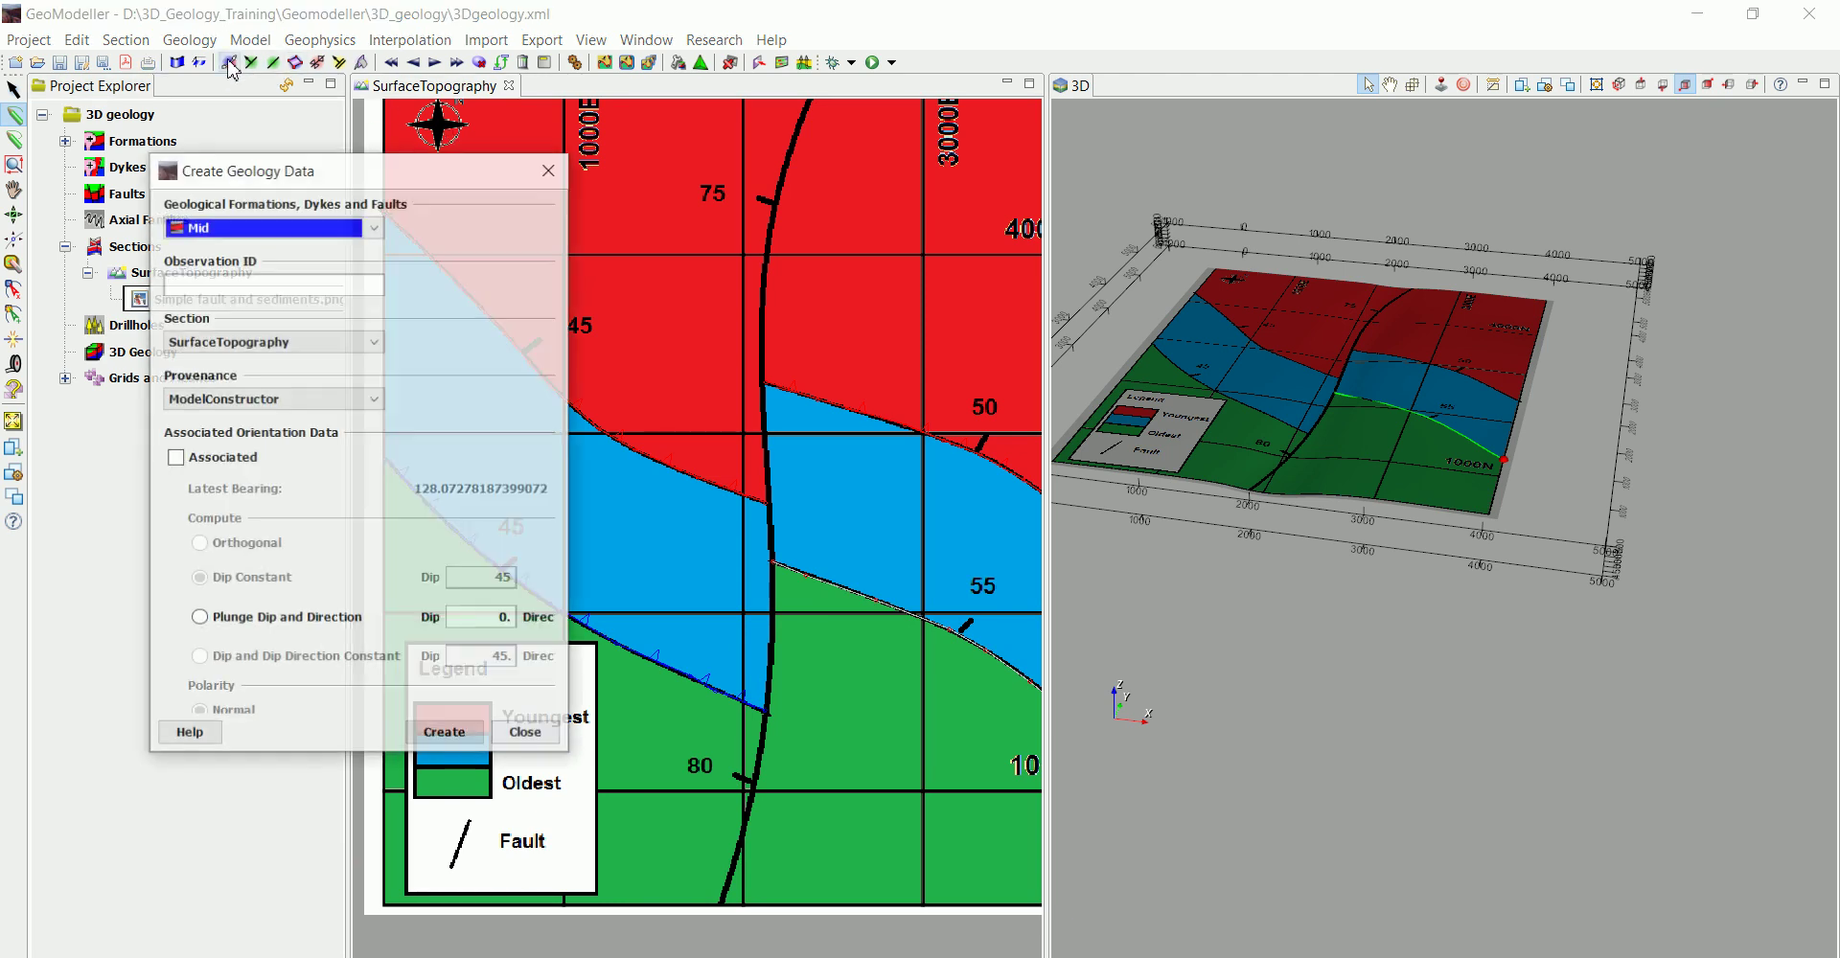
left_click(526, 734)
left_click_drag(799, 592, 731, 547)
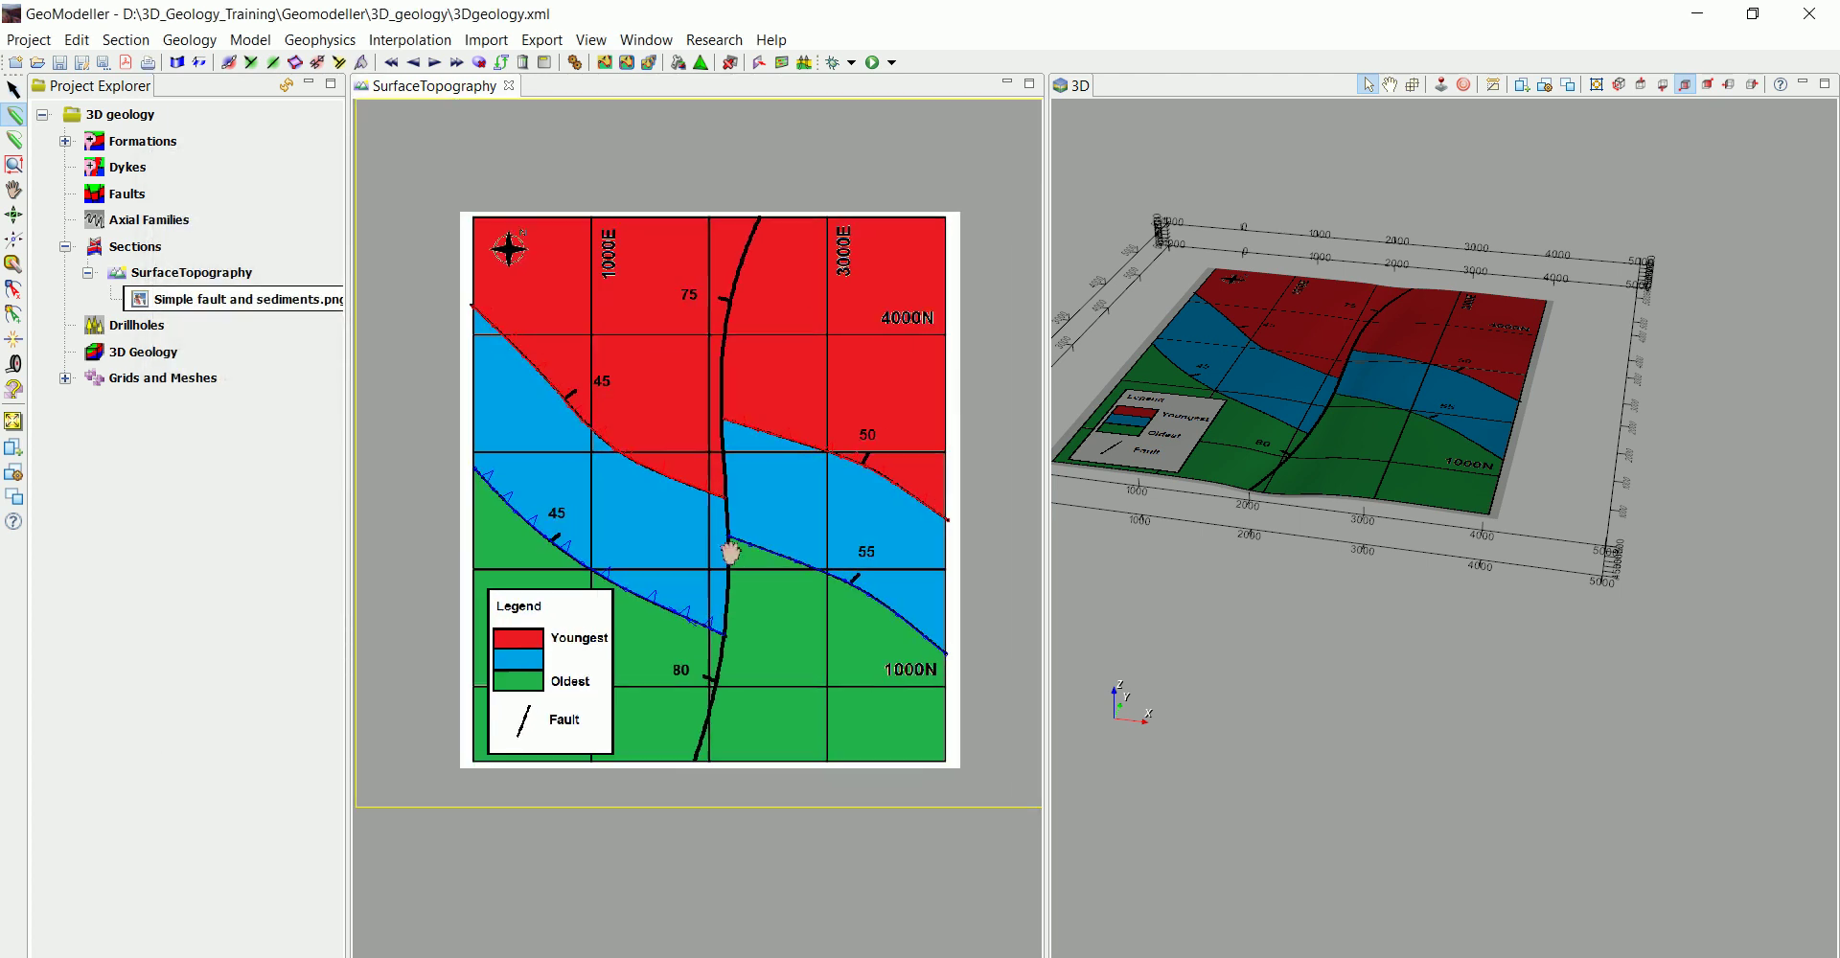